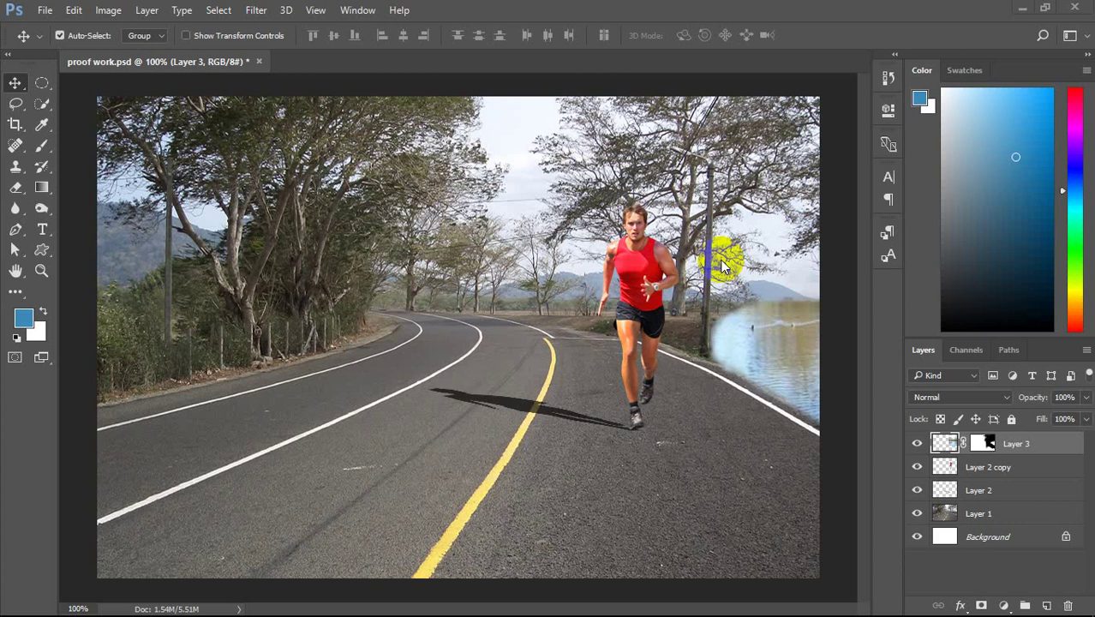
Step: Dismiss the CCleaner alert popup
{"action": "left_click", "coordinate": [554, 350]}
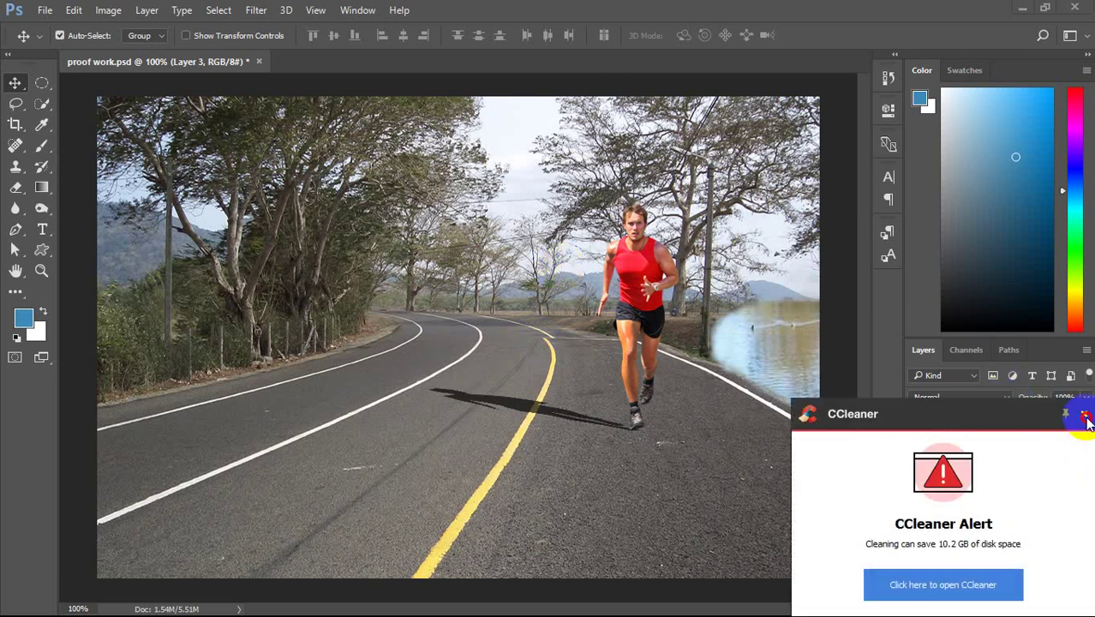
{"action": "left_click", "coordinate": [1084, 414]}
{"action": "left_click", "coordinate": [633, 368]}
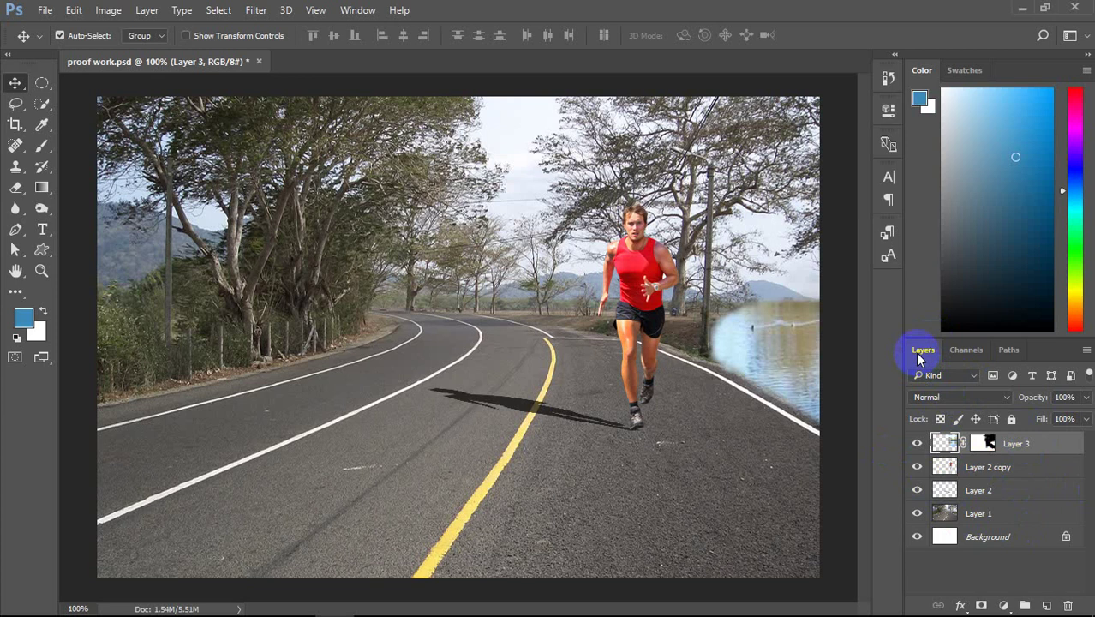
Step: Look through the workspace and panel options list, then close it without choosing anything
{"action": "left_click", "coordinate": [357, 11]}
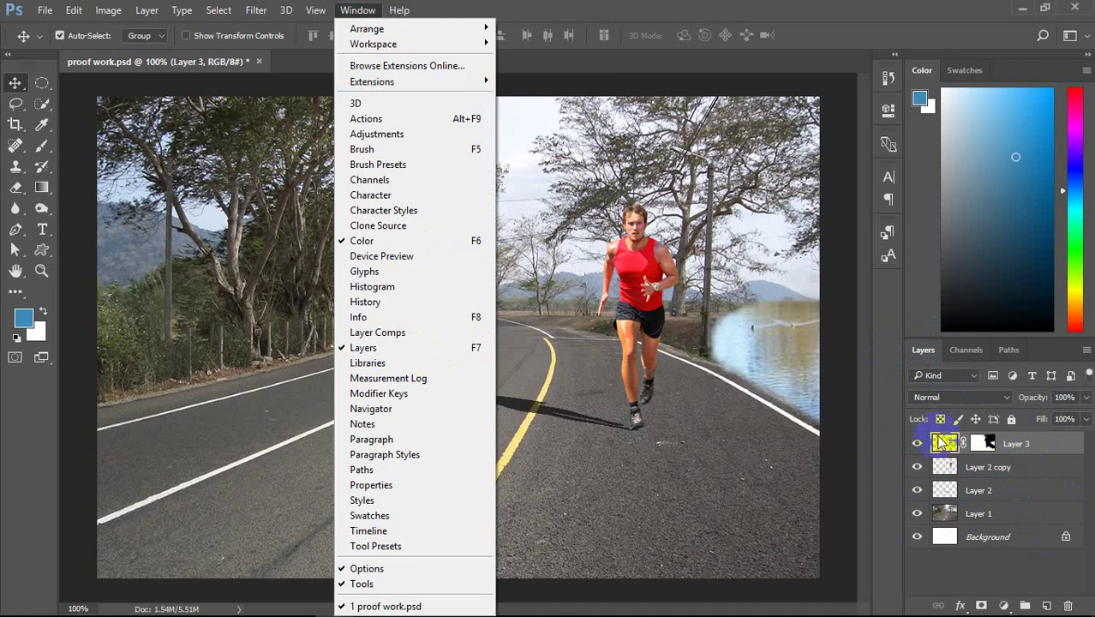
{"action": "left_click", "coordinate": [779, 330]}
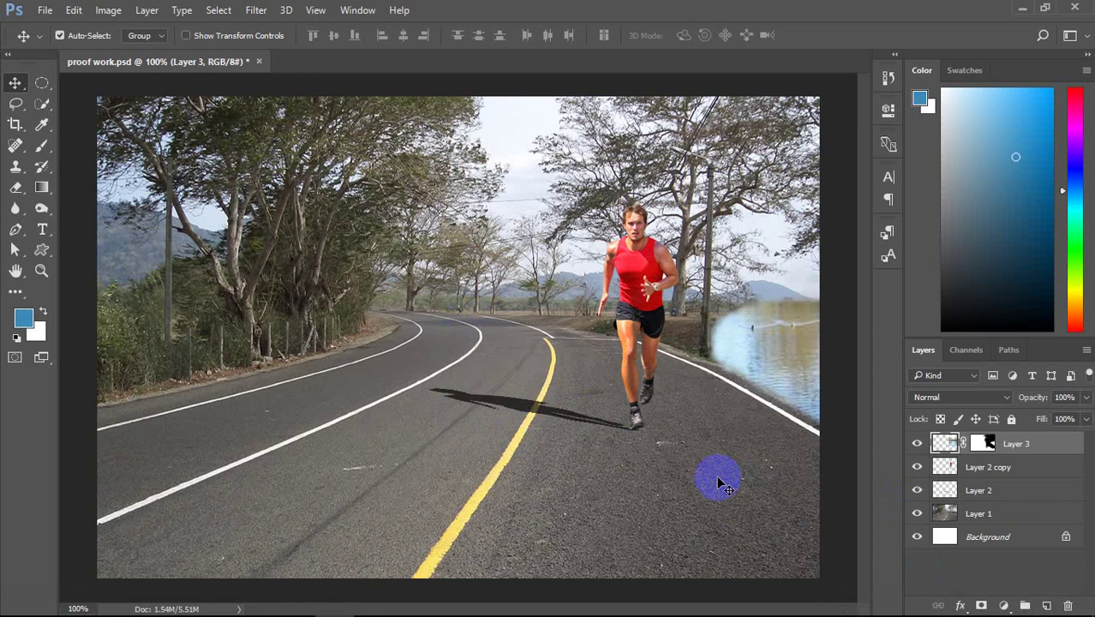
{"action": "left_click", "coordinate": [953, 467]}
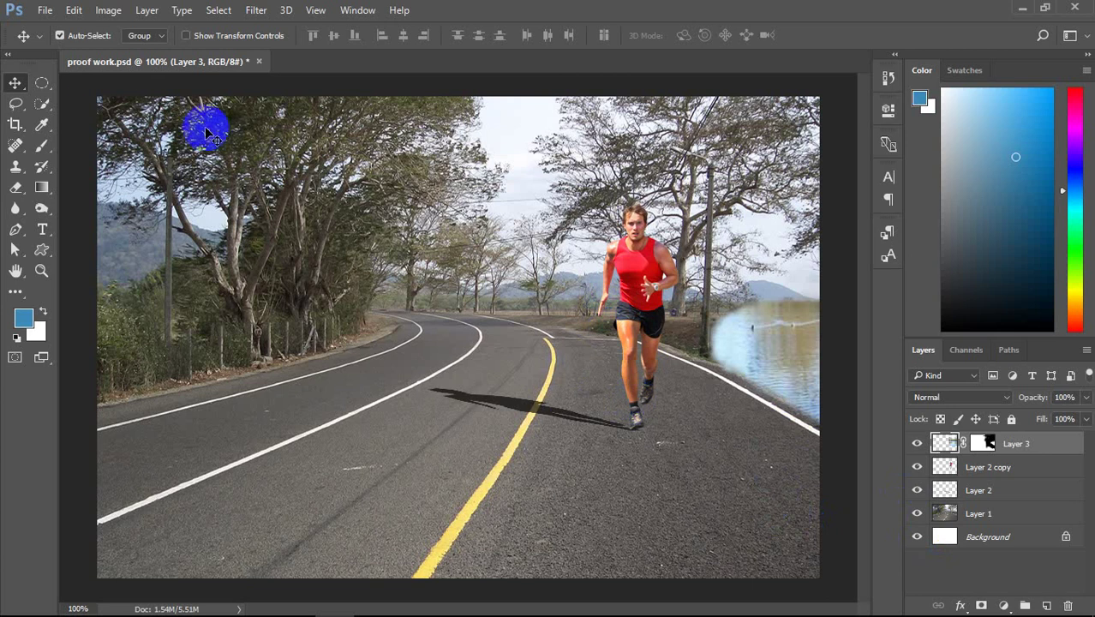
Step: Create a new blank white Untitled-1 document via File > New
{"action": "left_click", "coordinate": [44, 10]}
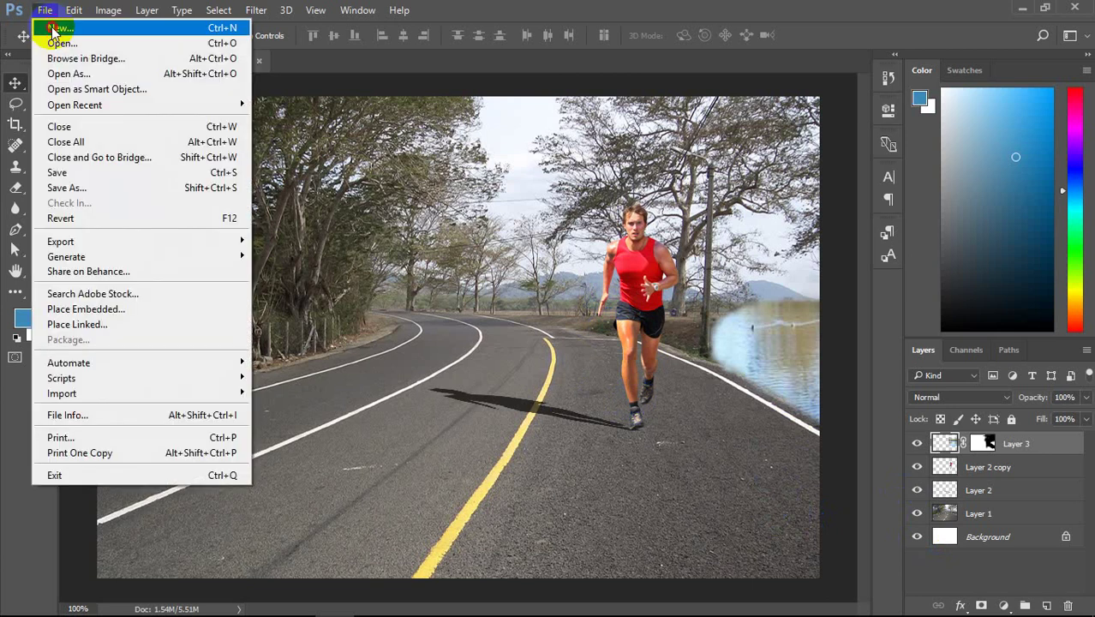
{"action": "left_click", "coordinate": [133, 159]}
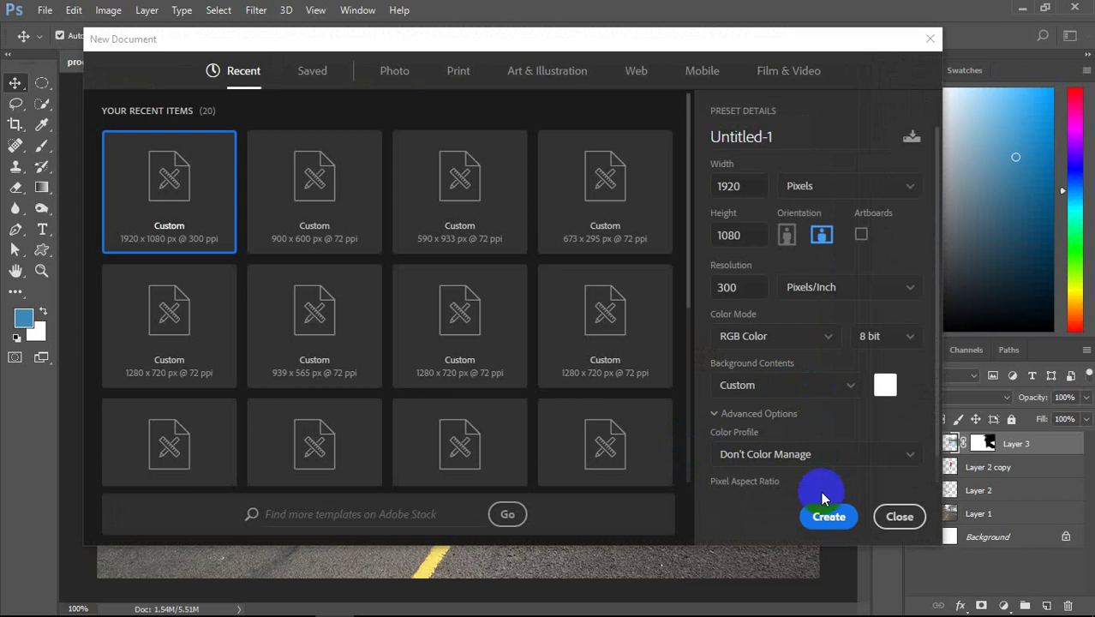
{"action": "left_click", "coordinate": [826, 517]}
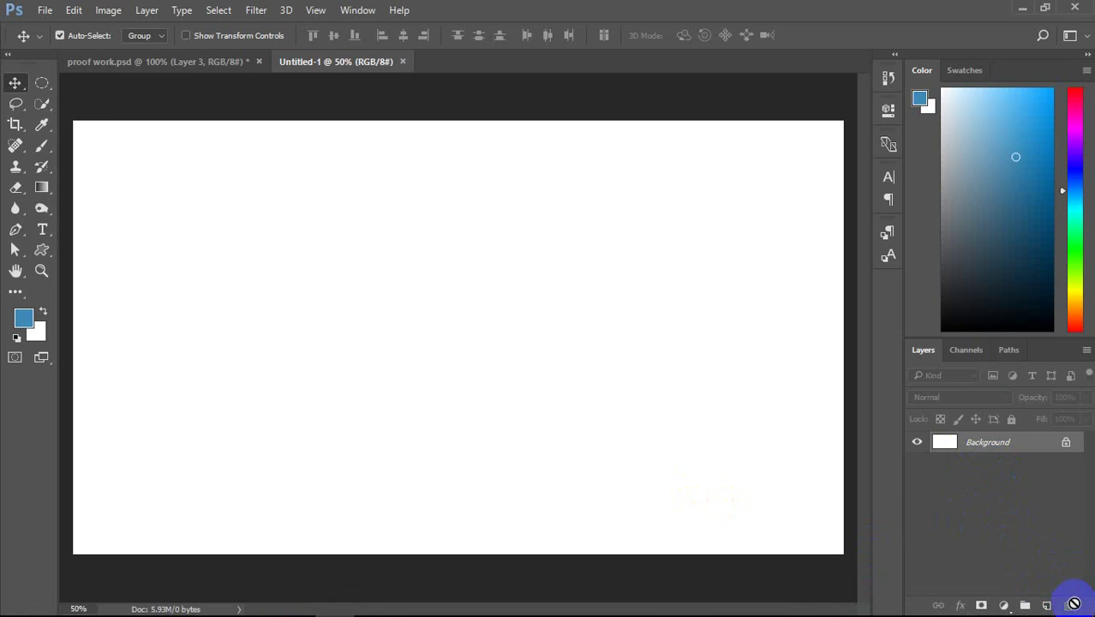
{"action": "left_click_drag", "start_coordinate": [1075, 601], "coordinate": [1050, 607]}
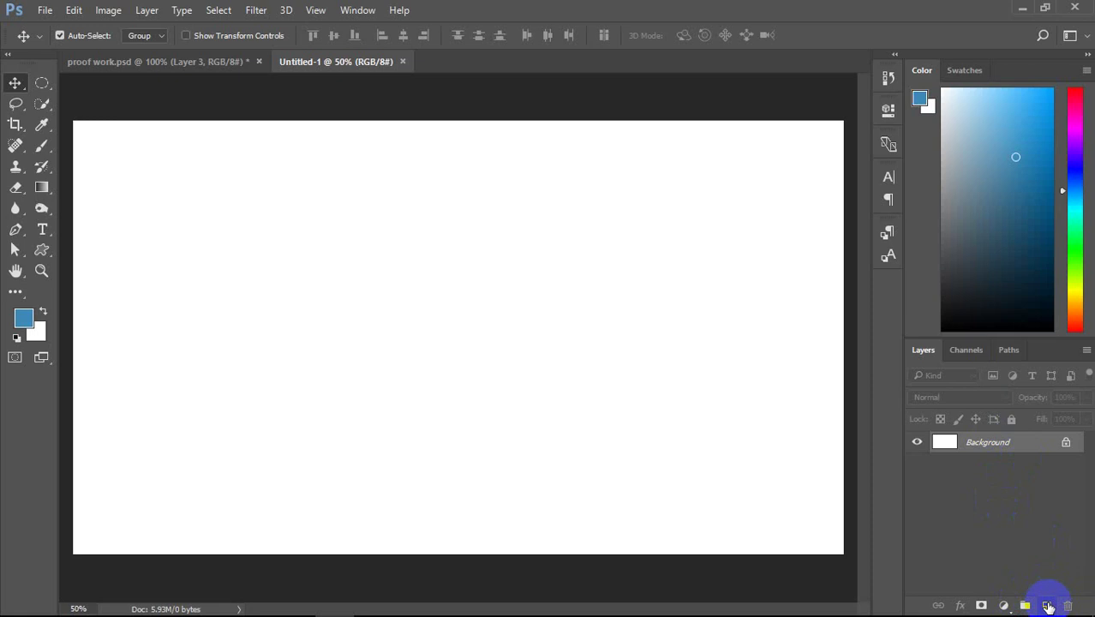
Step: Add two empty layers, Layer 1 and Layer 2, above the Background
{"action": "left_click", "coordinate": [1048, 606]}
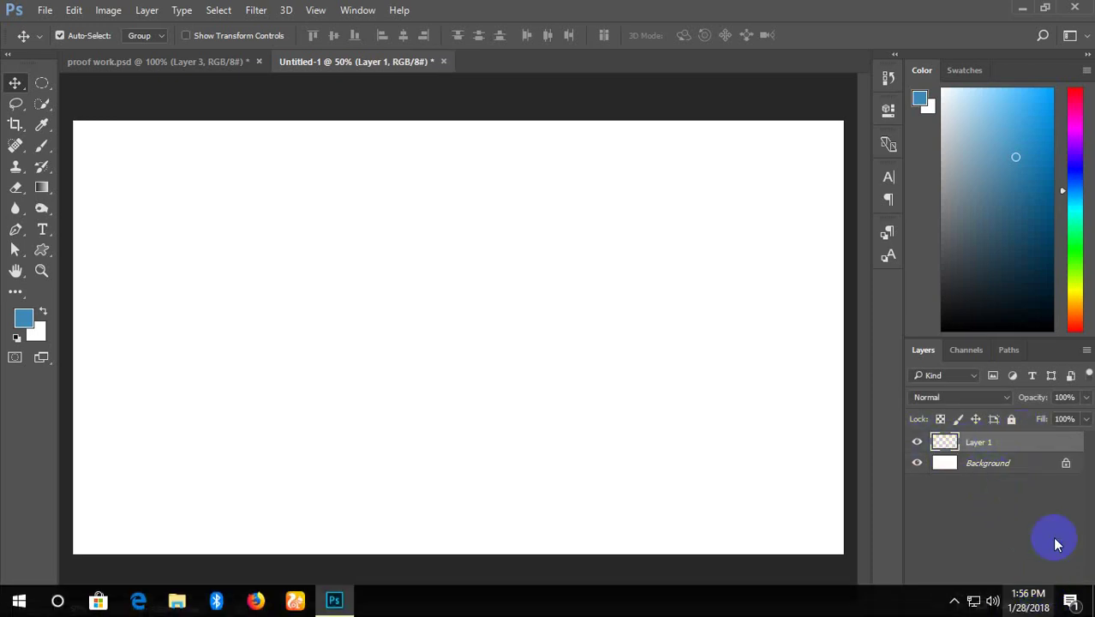
{"action": "left_click", "coordinate": [1049, 607]}
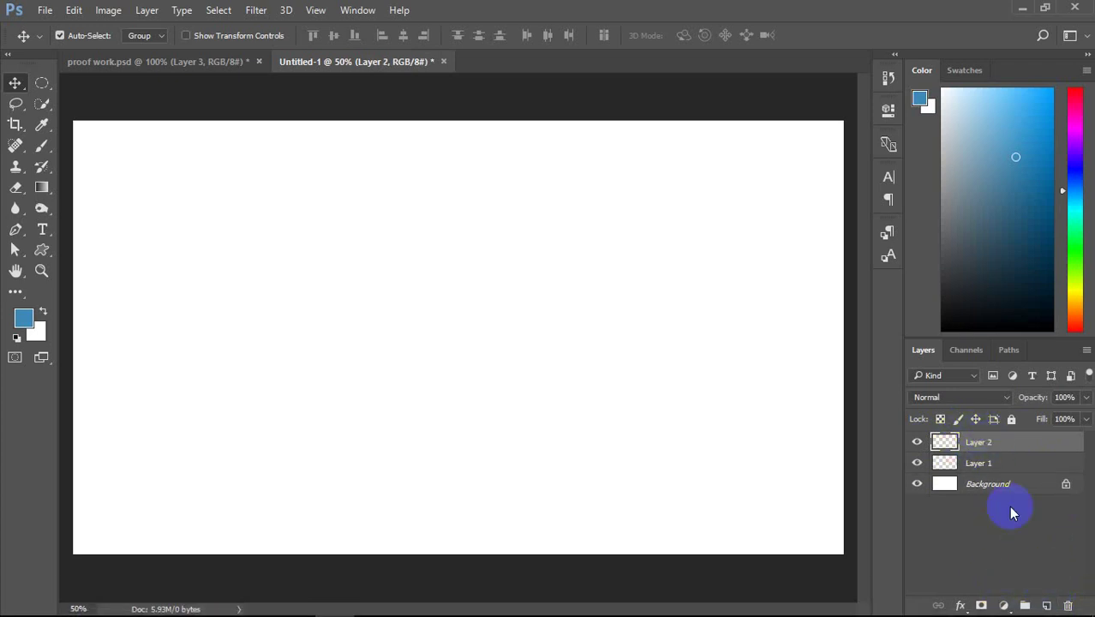
{"action": "left_click_drag", "start_coordinate": [977, 442], "coordinate": [977, 491]}
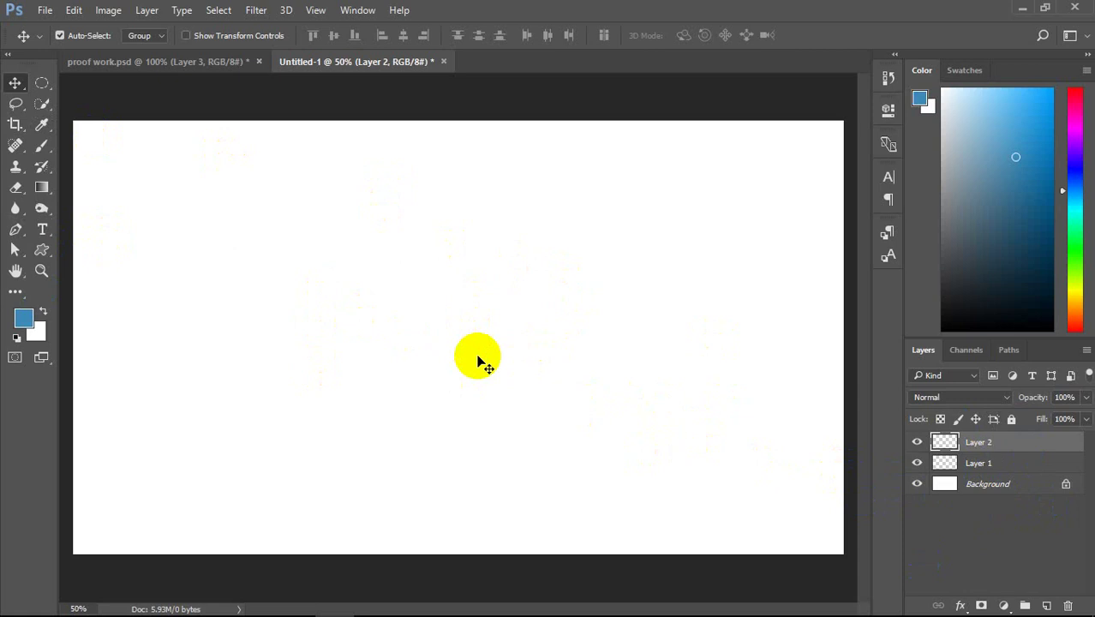
{"action": "left_click", "coordinate": [989, 498]}
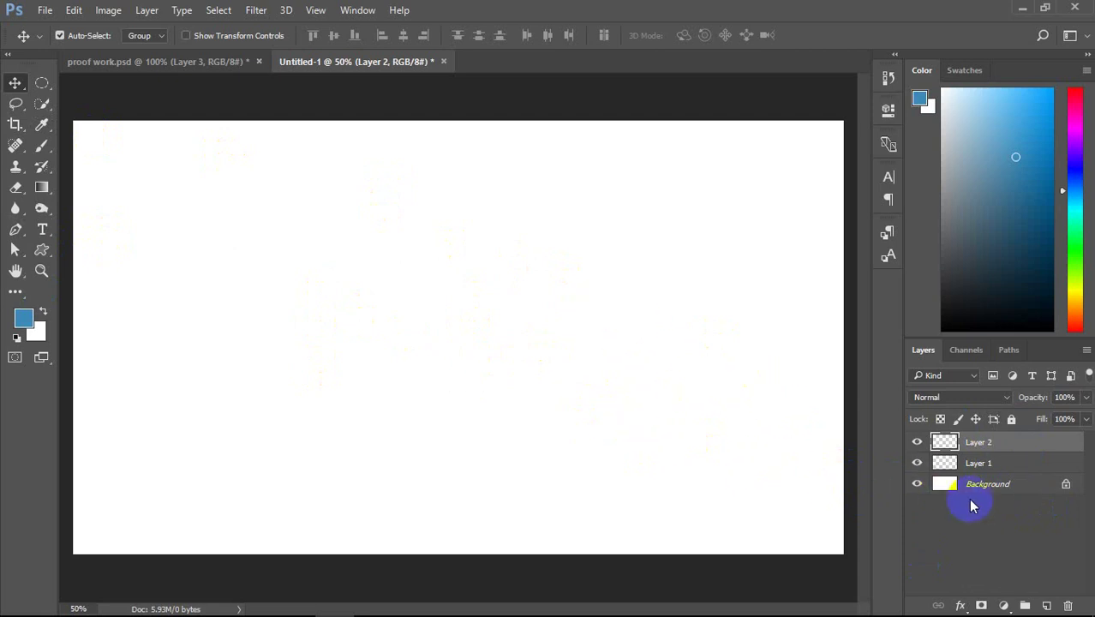
{"action": "left_click_drag", "start_coordinate": [999, 490], "coordinate": [993, 488]}
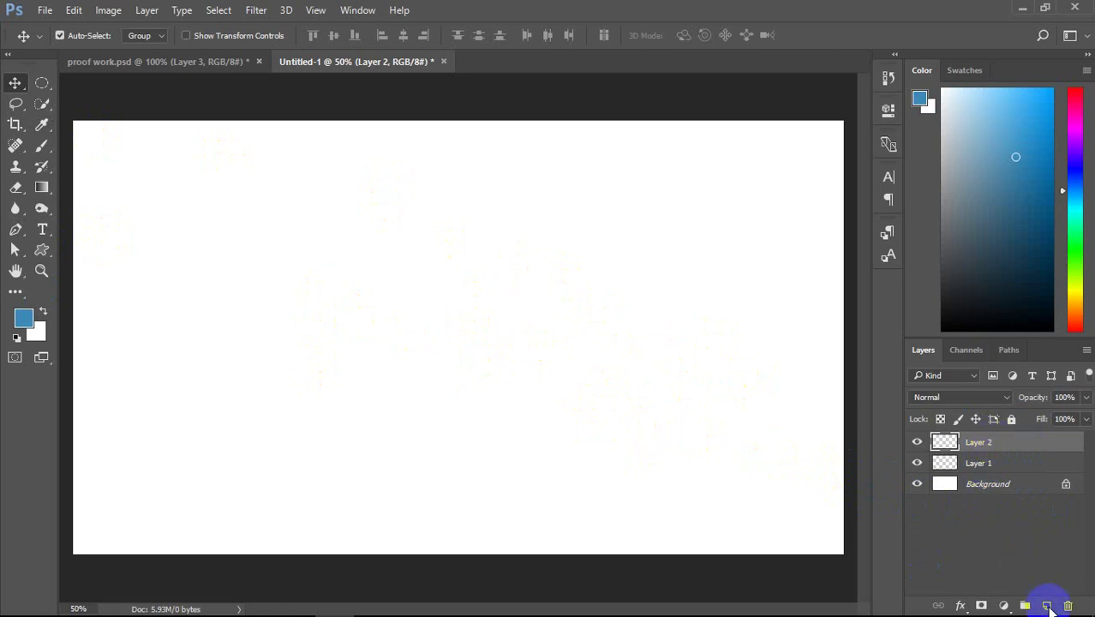
Step: Add two more layers, then delete the extra Layer 4, leaving three
{"action": "left_click", "coordinate": [1047, 605]}
{"action": "left_click", "coordinate": [1048, 605]}
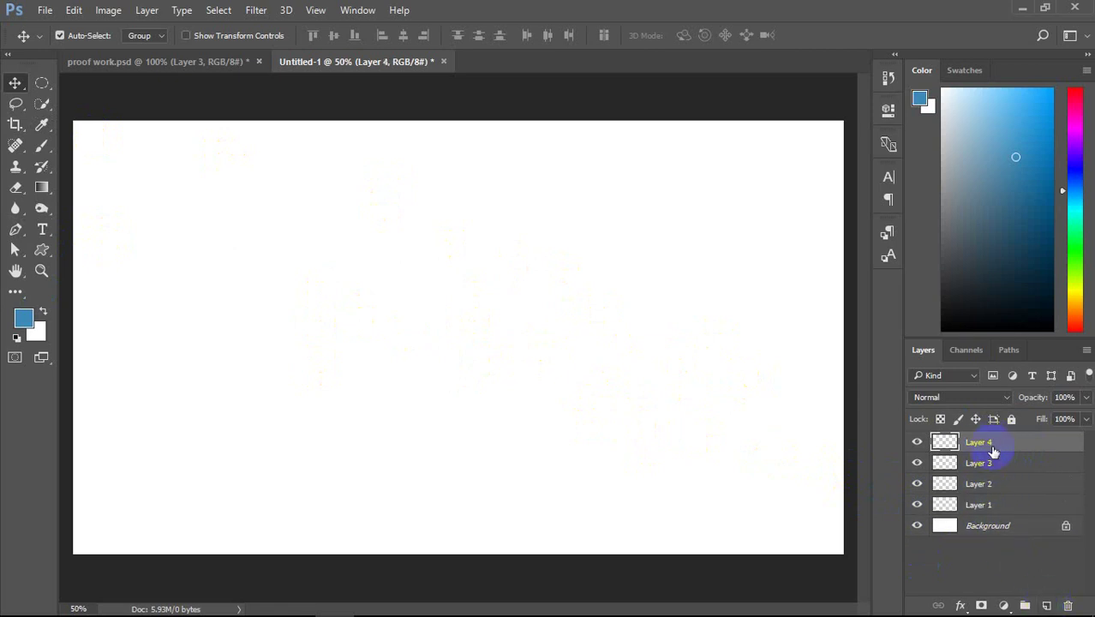
{"action": "left_click", "coordinate": [944, 441]}
{"action": "left_click", "coordinate": [944, 463]}
{"action": "left_click", "coordinate": [1020, 470]}
{"action": "left_click", "coordinate": [1015, 450]}
{"action": "key", "text": "Delete"}
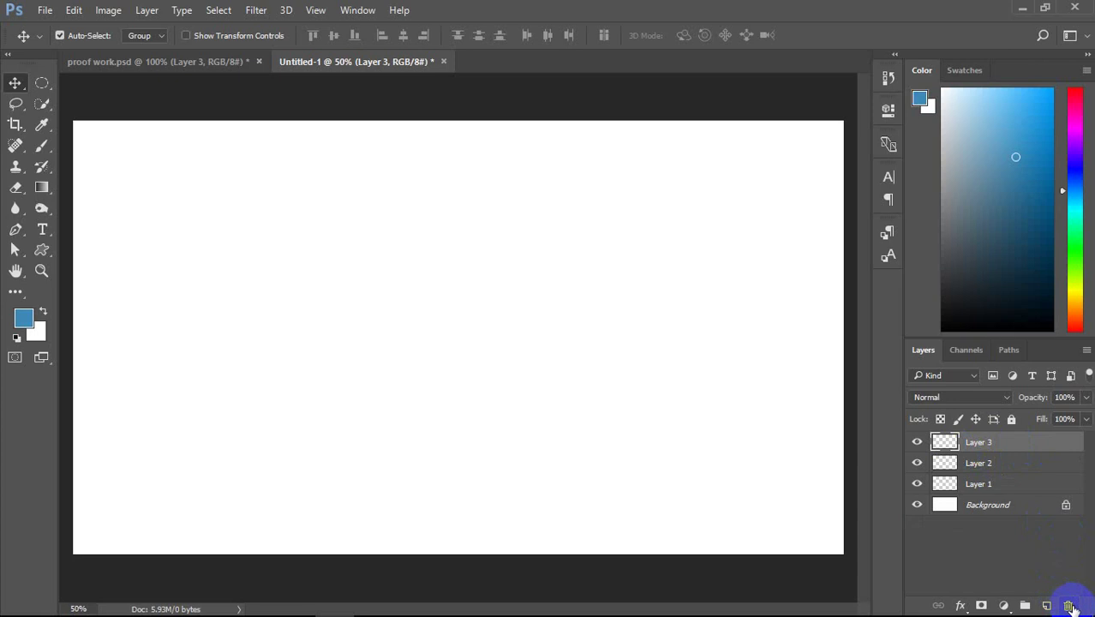
Step: Delete Layer 3 and Layer 2, then add new empty layers up to Layer 5
{"action": "left_click", "coordinate": [1068, 607]}
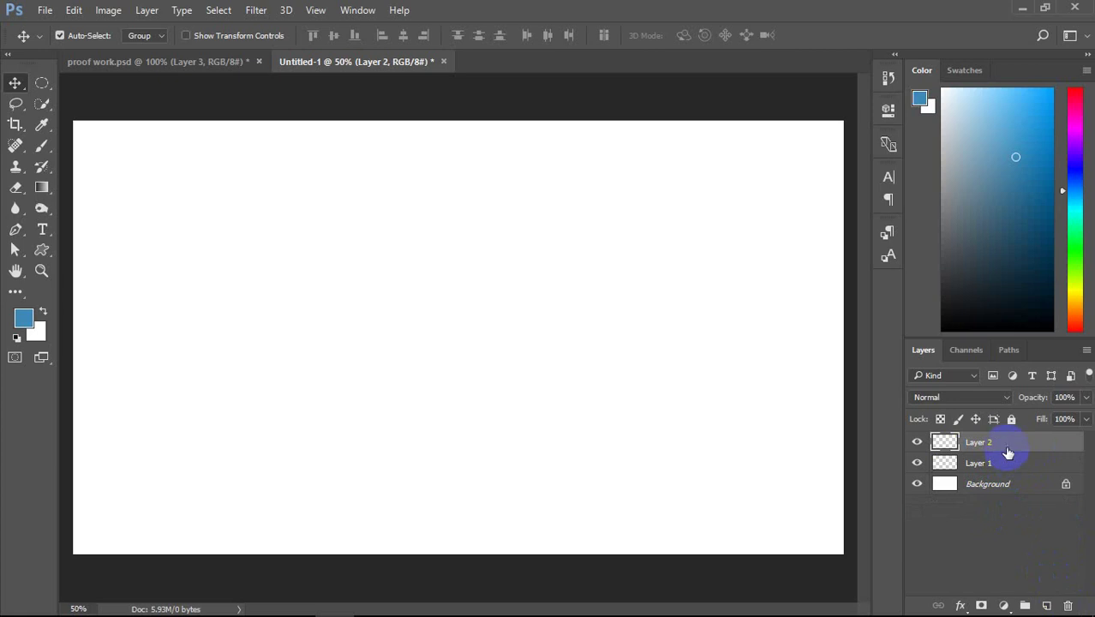
{"action": "right_click", "coordinate": [1004, 441]}
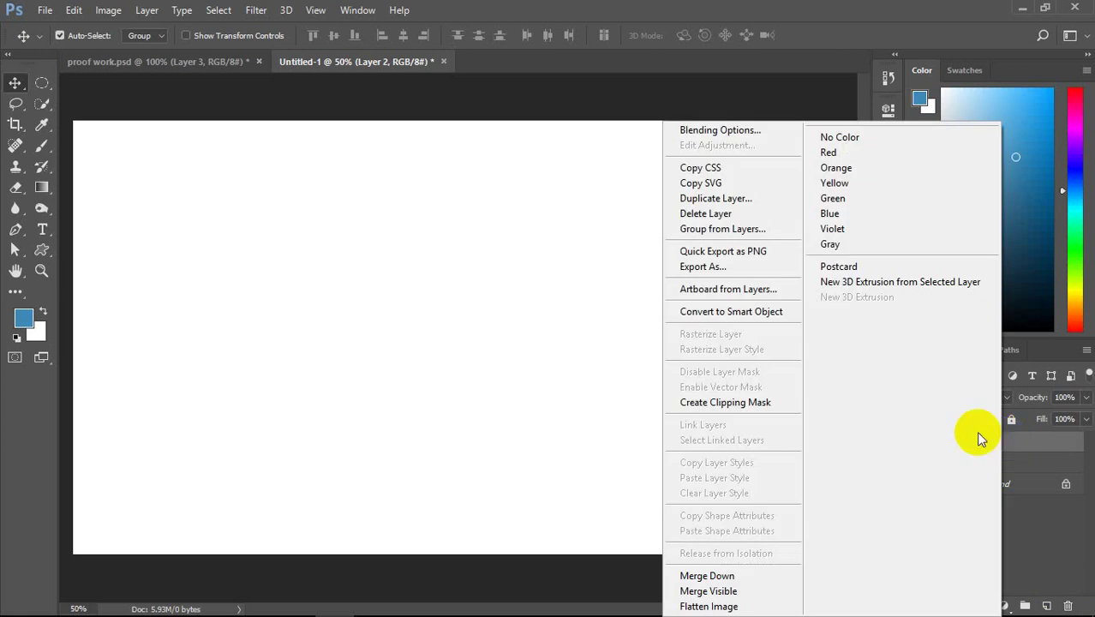
{"action": "left_click", "coordinate": [727, 214]}
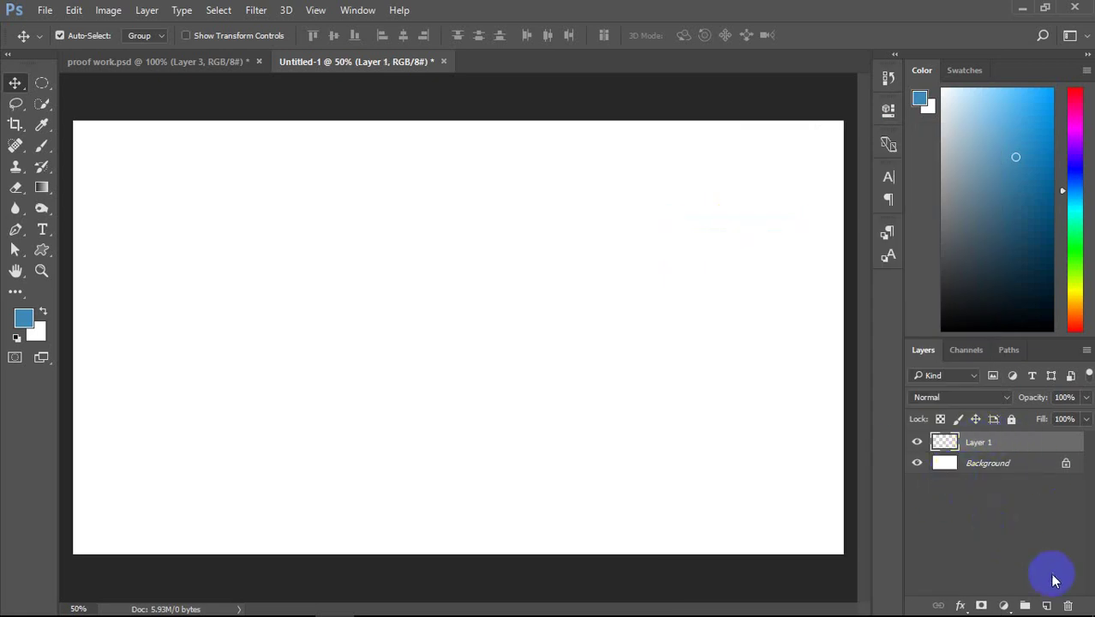
{"action": "left_click", "coordinate": [1050, 606]}
{"action": "left_click", "coordinate": [1049, 606]}
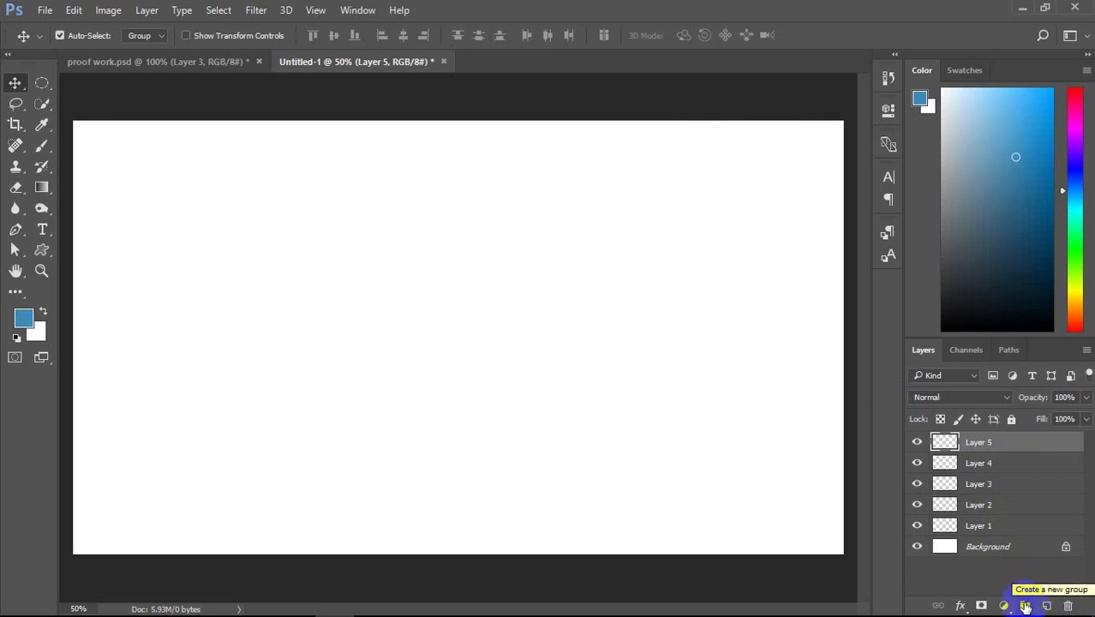
Step: Add Layer 6 and Layer 7, then select Layer 3 and Layer 7 in turn
{"action": "left_click", "coordinate": [1046, 606]}
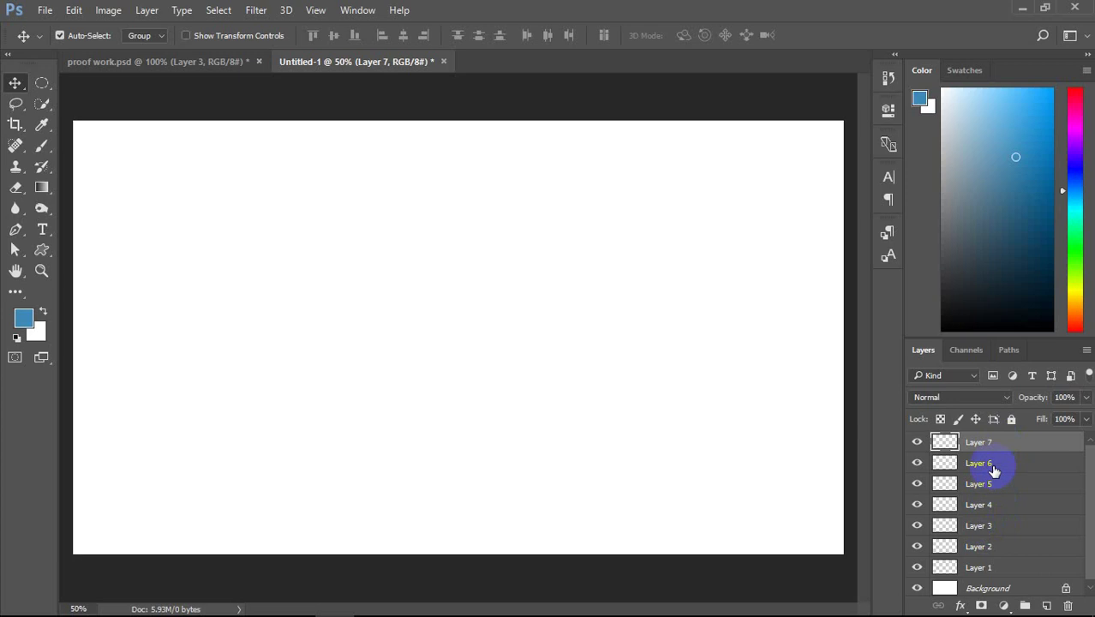
{"action": "left_click", "coordinate": [990, 528]}
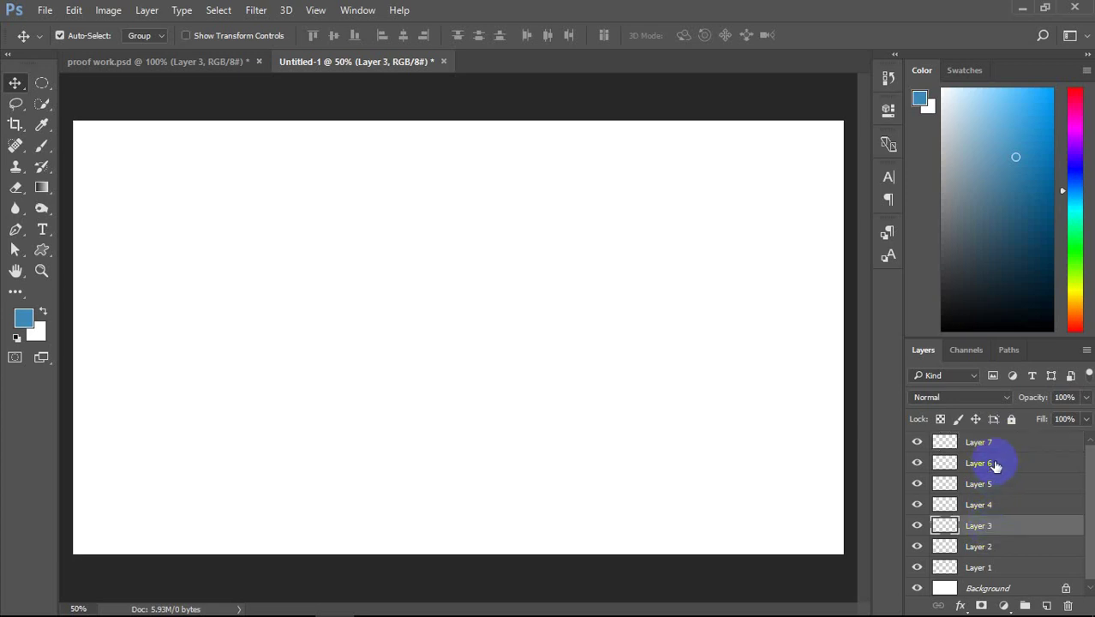
{"action": "left_click", "coordinate": [996, 444]}
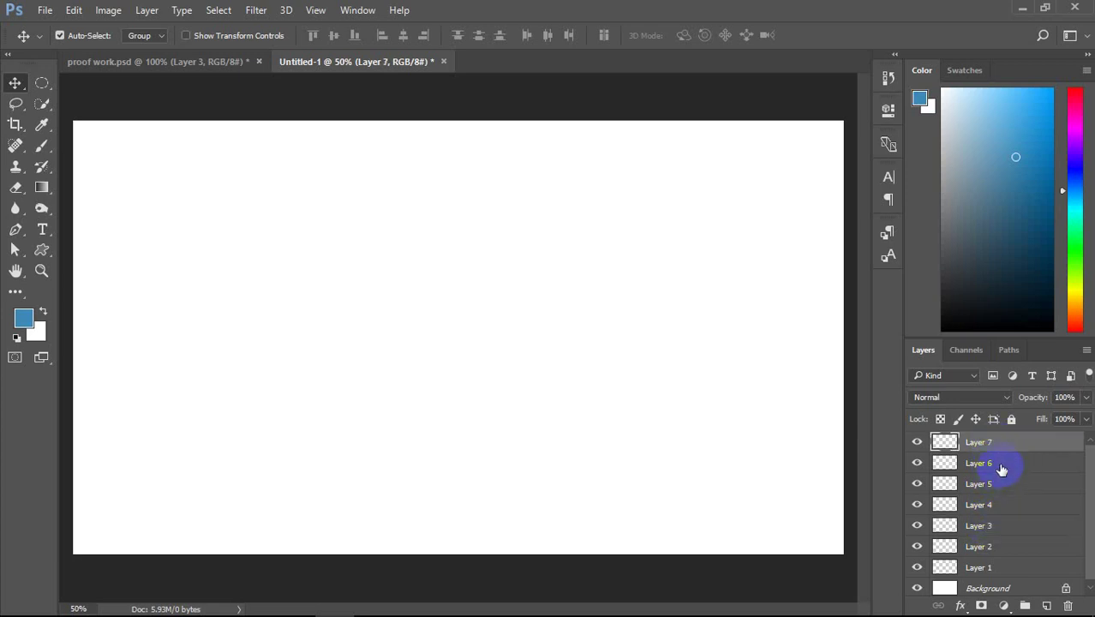
Step: Select Layers 3 through 7 together in the Layers panel
{"action": "key", "text": "ctrl"}
{"action": "left_click", "coordinate": [1001, 465], "text": "ctrl"}
{"action": "left_click", "coordinate": [1002, 485], "text": "ctrl"}
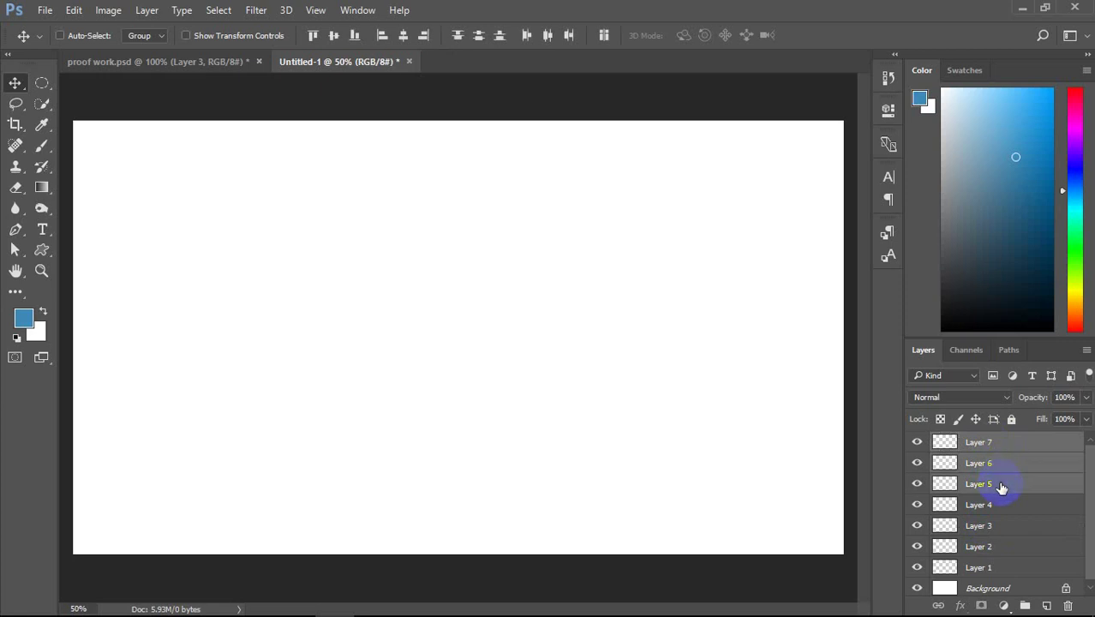
{"action": "left_click", "coordinate": [998, 506], "text": "ctrl"}
{"action": "left_click", "coordinate": [1001, 469]}
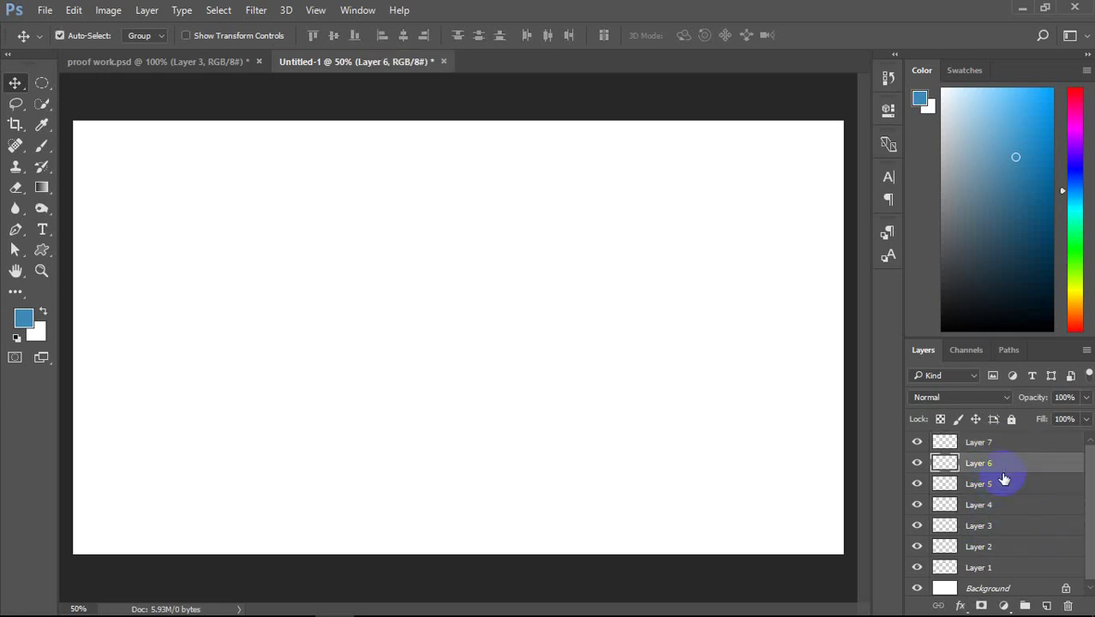
{"action": "left_click", "coordinate": [1003, 444]}
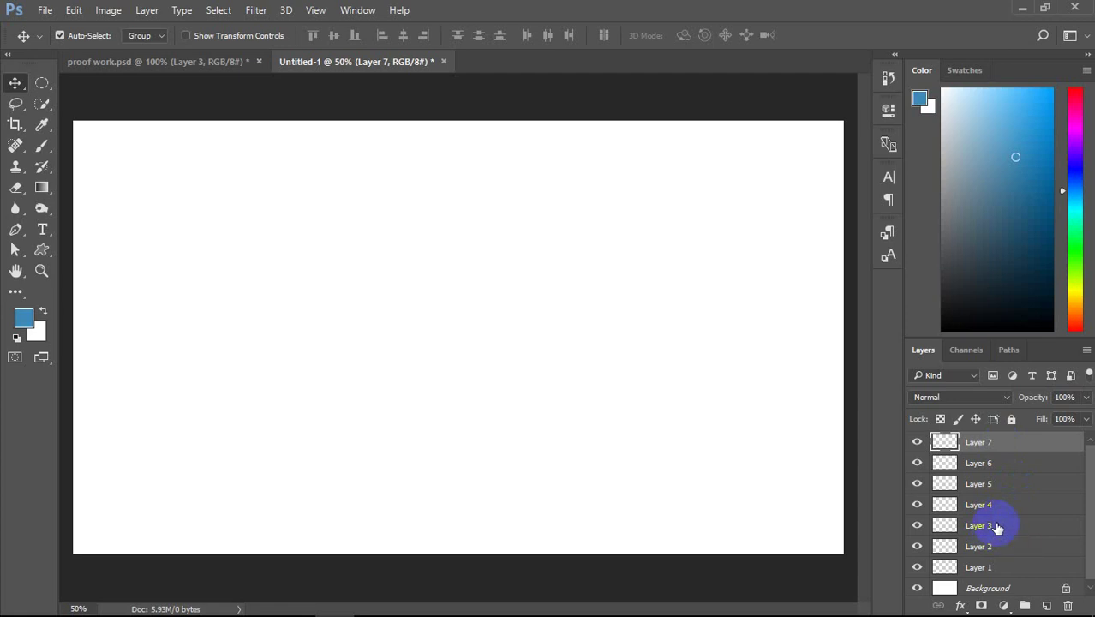
{"action": "left_click", "coordinate": [998, 528], "text": "shift"}
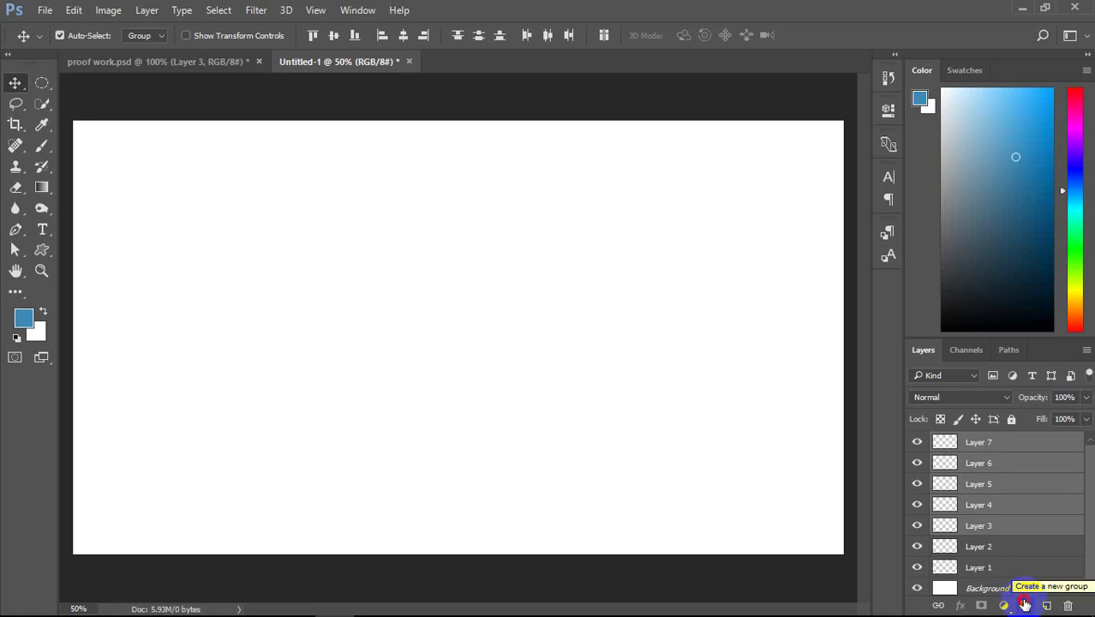
Step: Gather Layers 3–7 into Group 1, expand and collapse it, and begin renaming it
{"action": "left_click", "coordinate": [1024, 605]}
{"action": "mouse_move", "coordinate": [969, 460]}
{"action": "left_mouse_down"}
{"action": "mouse_move", "coordinate": [949, 446]}
{"action": "mouse_move", "coordinate": [987, 447]}
{"action": "mouse_move", "coordinate": [938, 441]}
{"action": "left_mouse_up"}
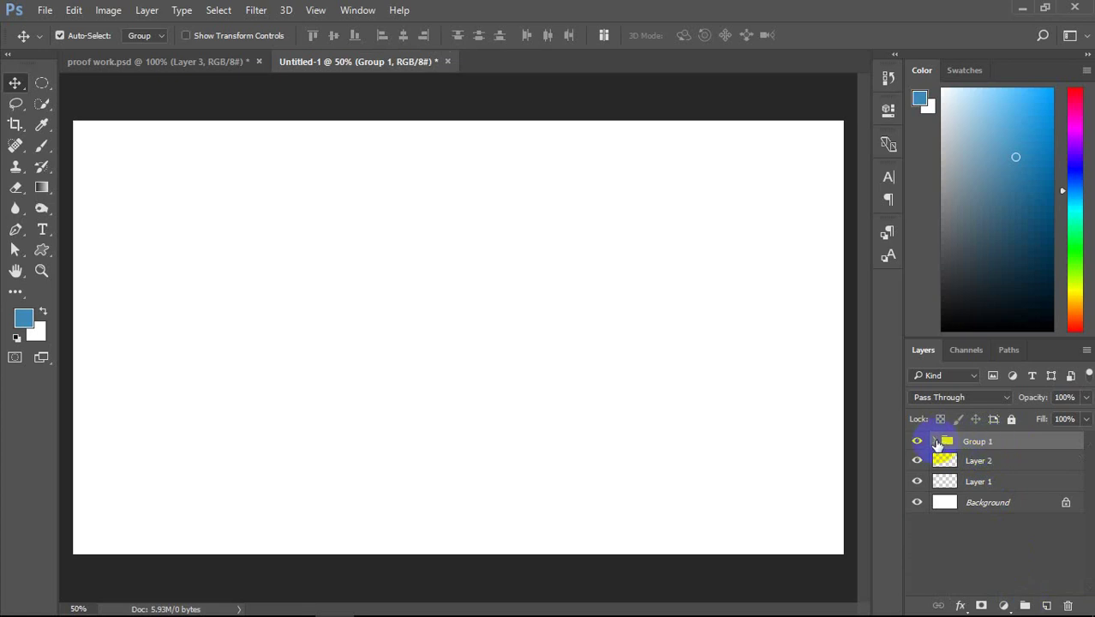
{"action": "left_click", "coordinate": [937, 442]}
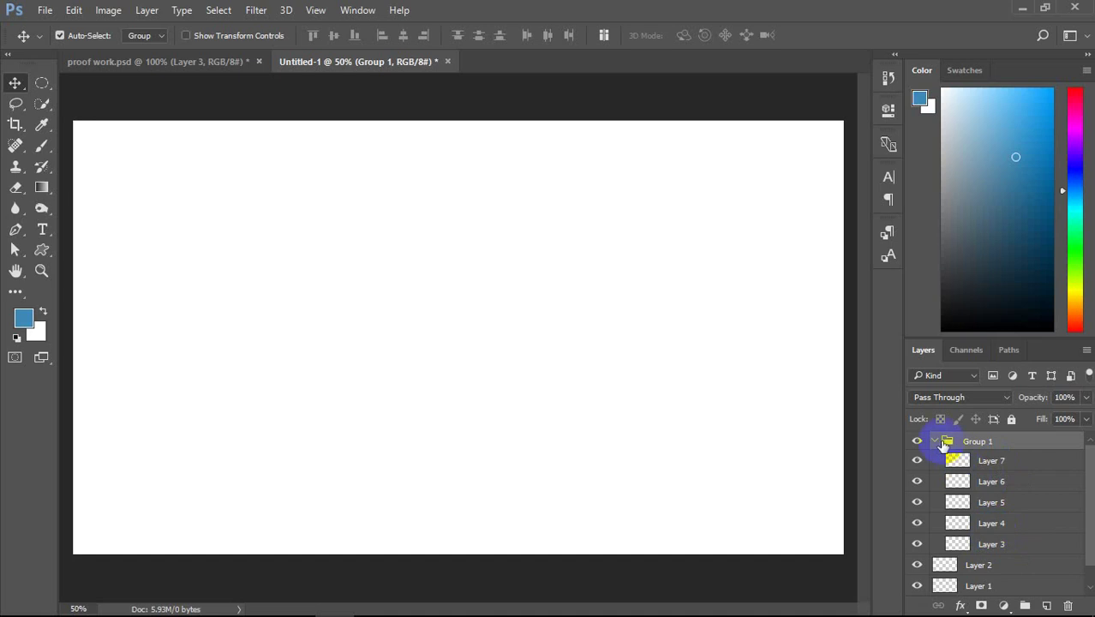
{"action": "left_click", "coordinate": [935, 441]}
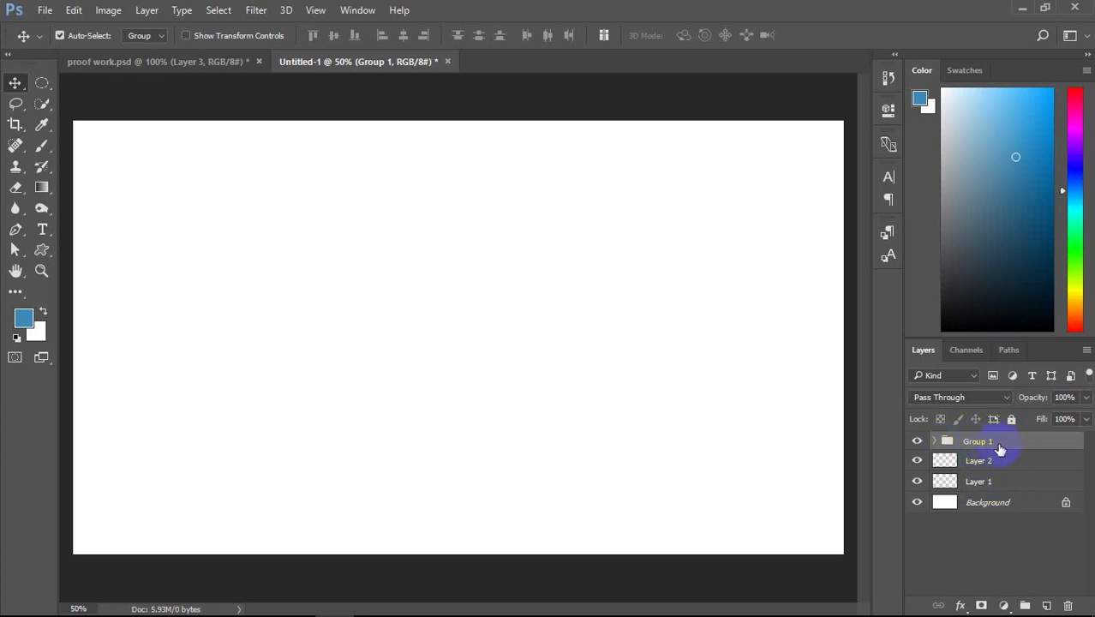
{"action": "double_click", "coordinate": [986, 442]}
{"action": "right_click", "coordinate": [1003, 446]}
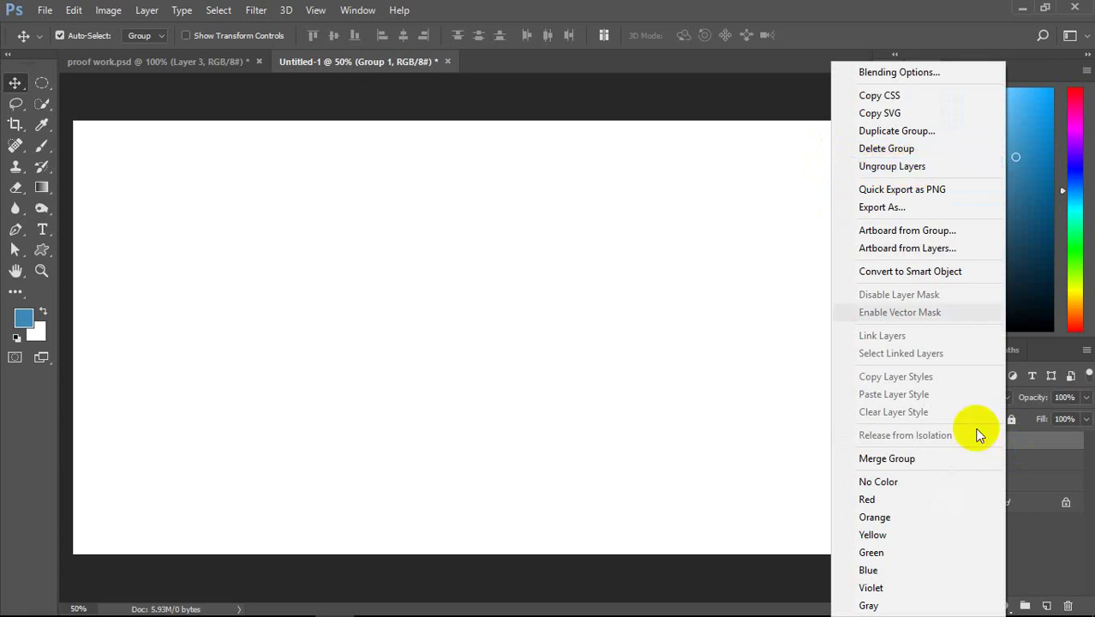
{"action": "left_click", "coordinate": [1029, 441]}
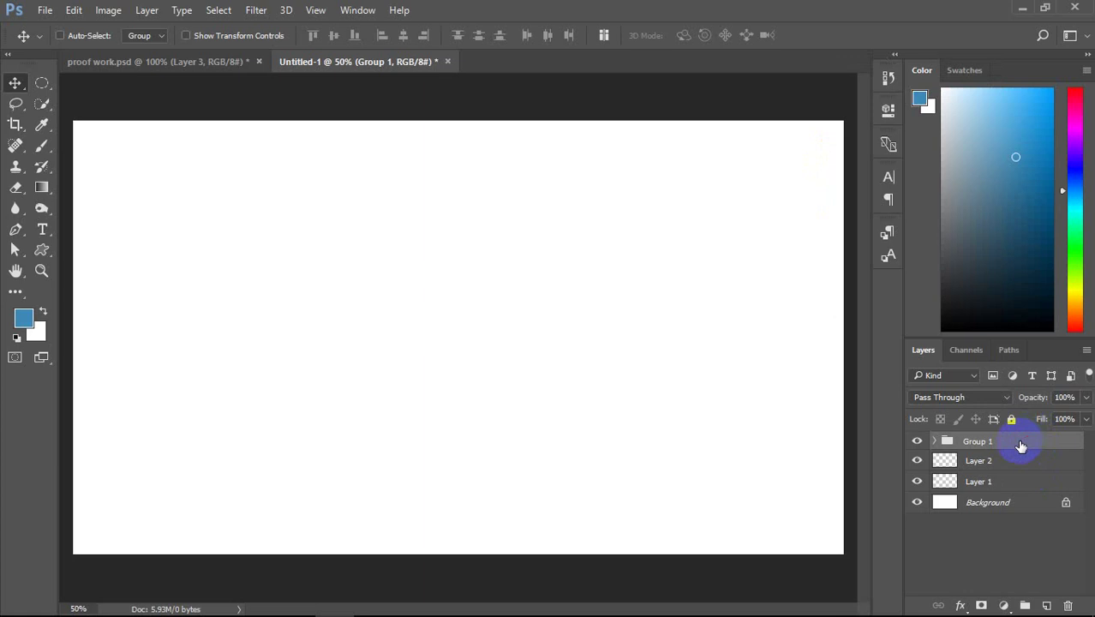
{"action": "key", "text": "ctrl+shift+g"}
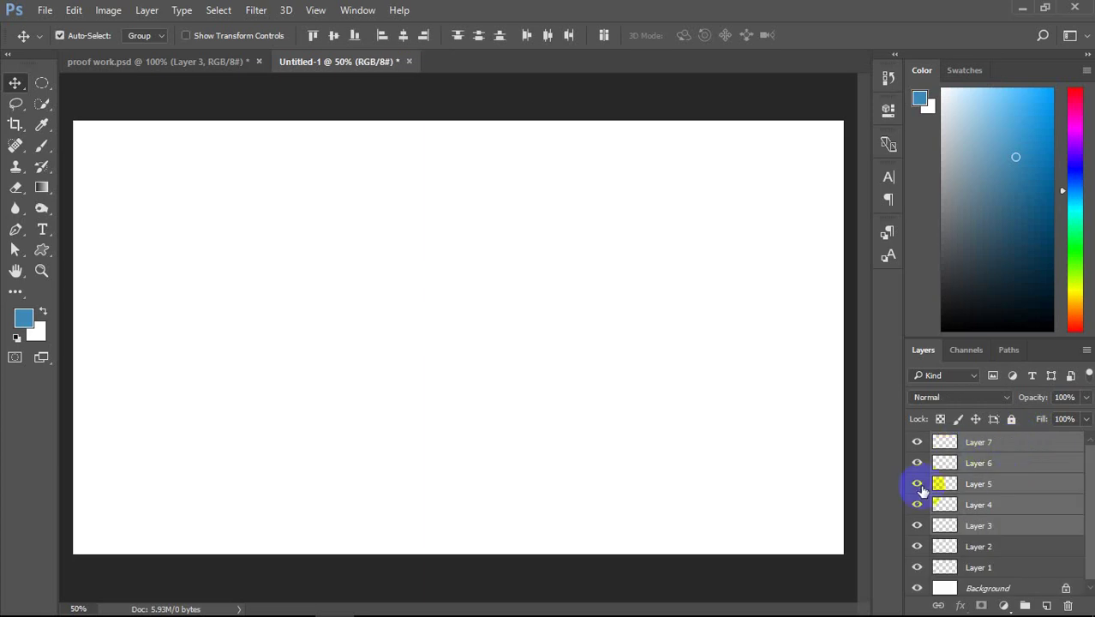
{"action": "key", "text": "ctrl+g"}
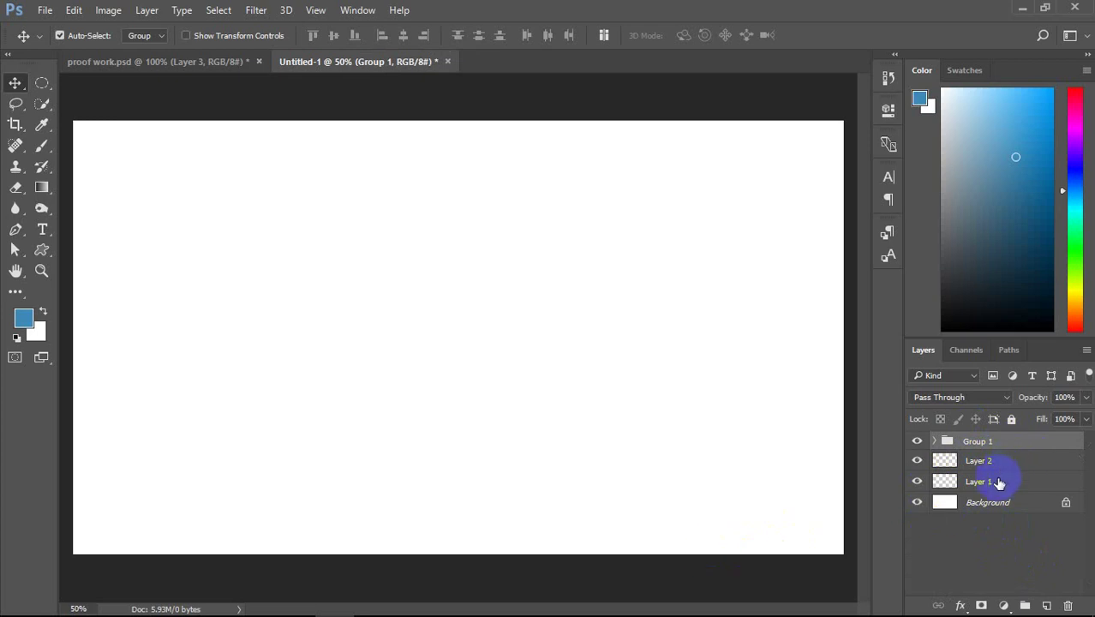
{"action": "left_click", "coordinate": [969, 449]}
Step: Delete Group 1 with Group Only, keeping Layers 1–7 ungrouped
{"action": "left_click", "coordinate": [148, 11]}
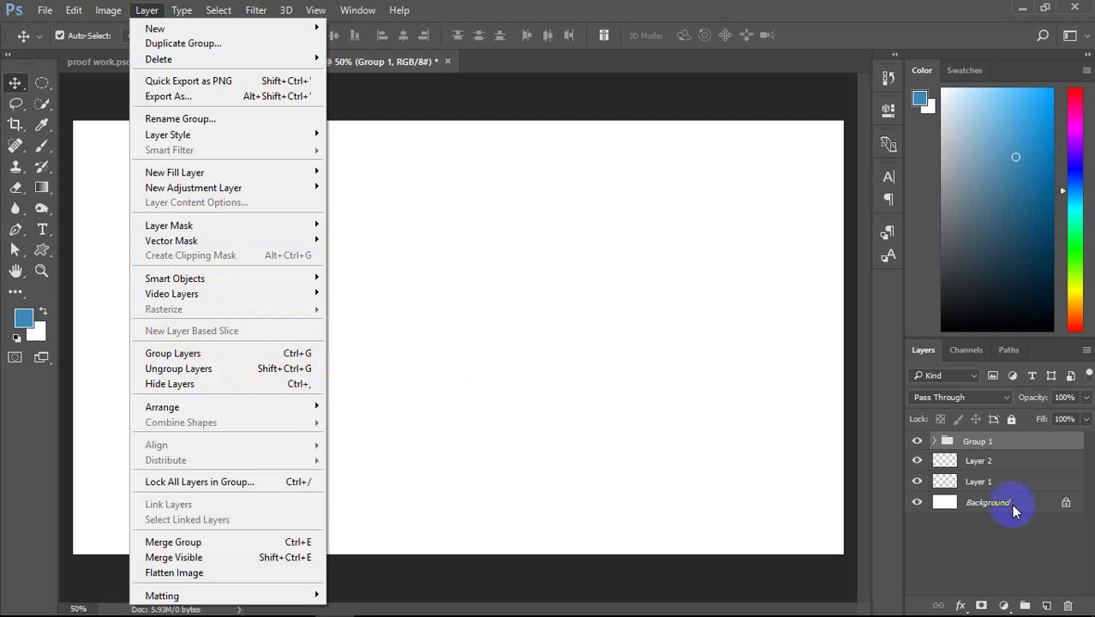
{"action": "left_click", "coordinate": [1014, 444]}
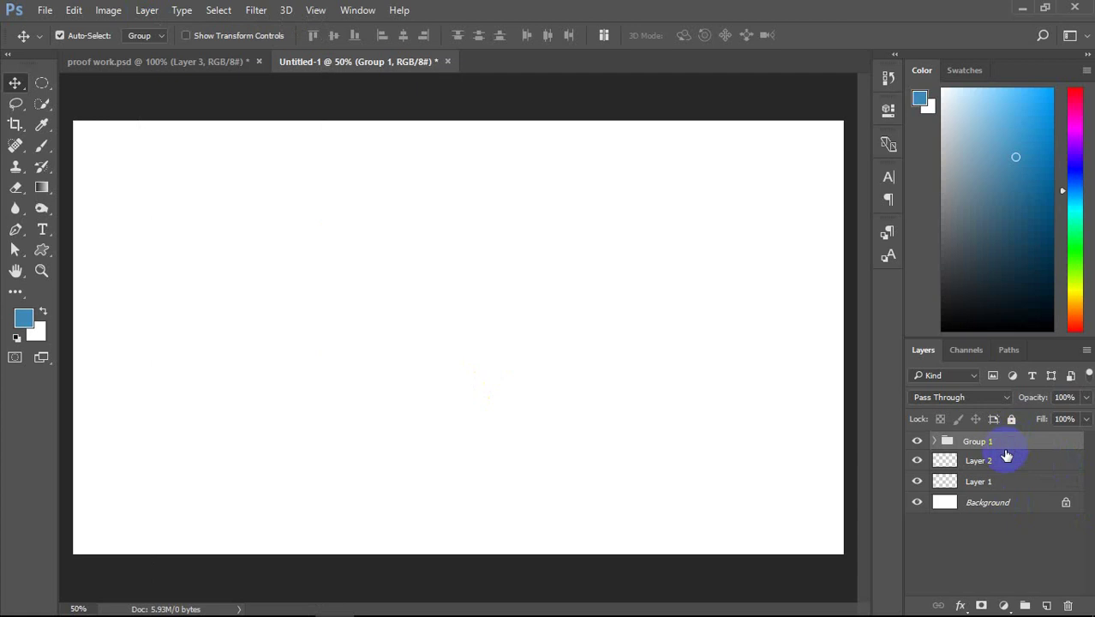
{"action": "left_click", "coordinate": [1067, 604]}
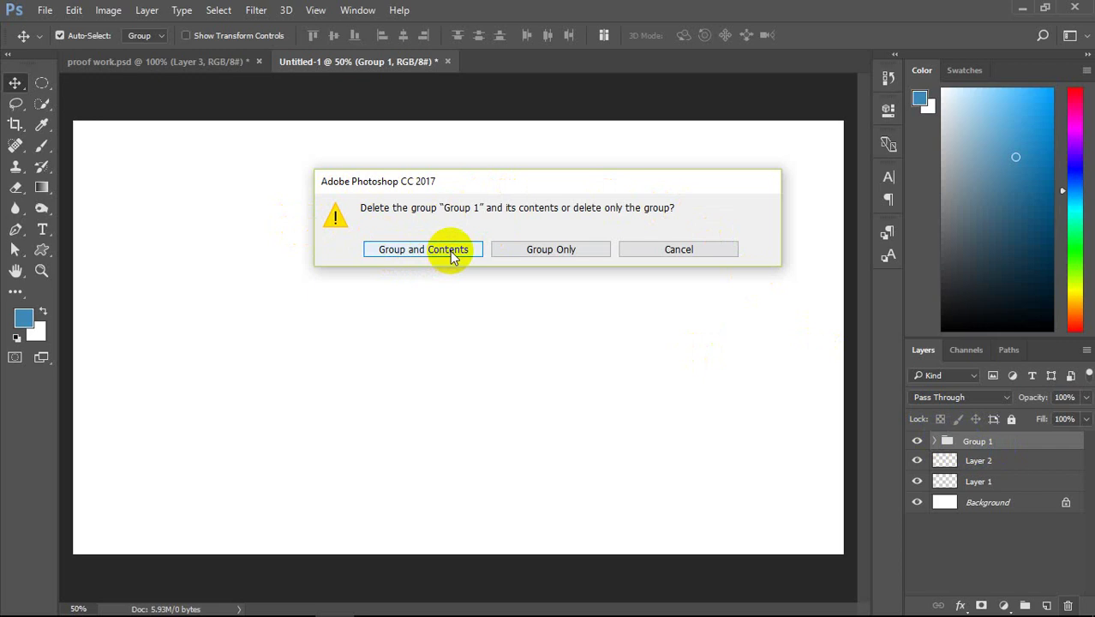
{"action": "left_click", "coordinate": [565, 249]}
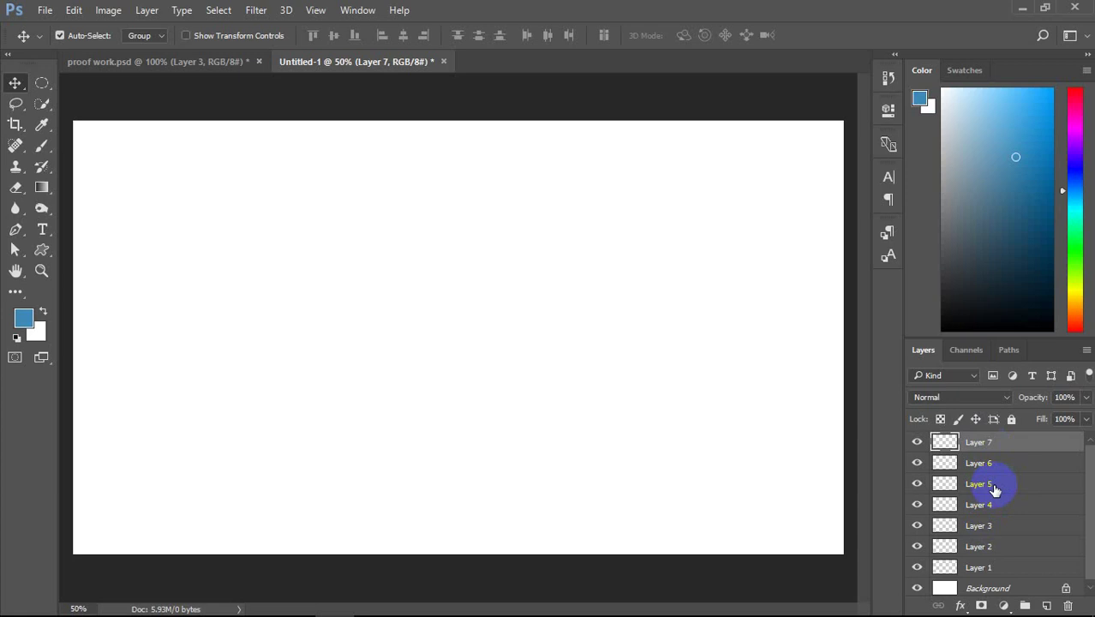
Step: Delete Layers 7 through 1 one by one, down to the white Background
{"action": "left_click", "coordinate": [938, 583]}
{"action": "left_click", "coordinate": [952, 501]}
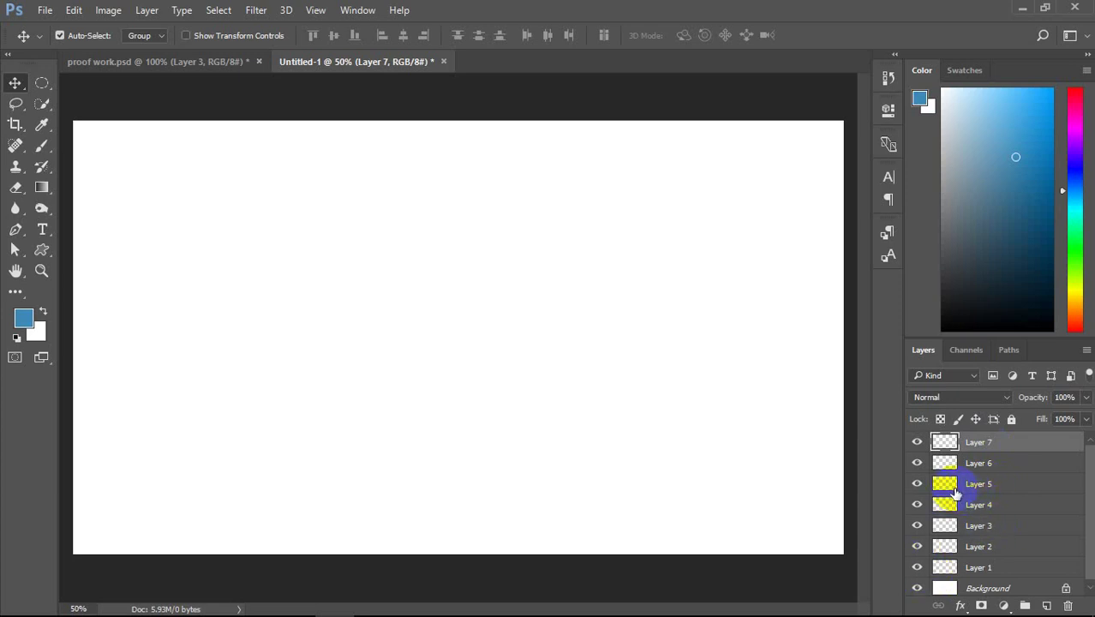
{"action": "left_click", "coordinate": [976, 474]}
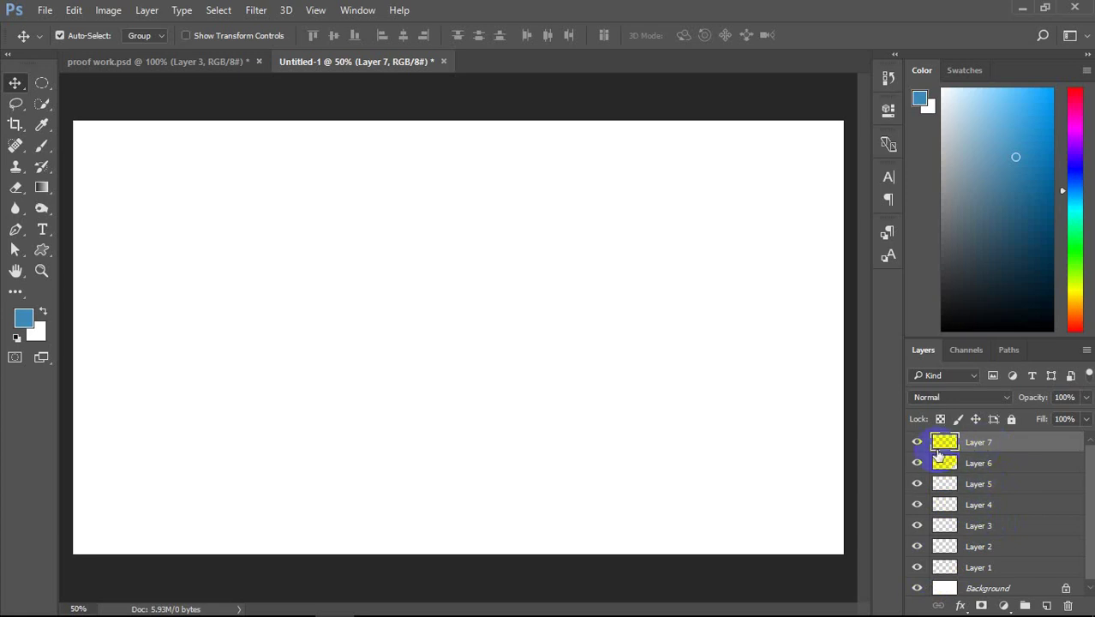
{"action": "left_click", "coordinate": [1069, 606]}
{"action": "left_click", "coordinate": [1068, 606]}
{"action": "left_click", "coordinate": [1069, 606]}
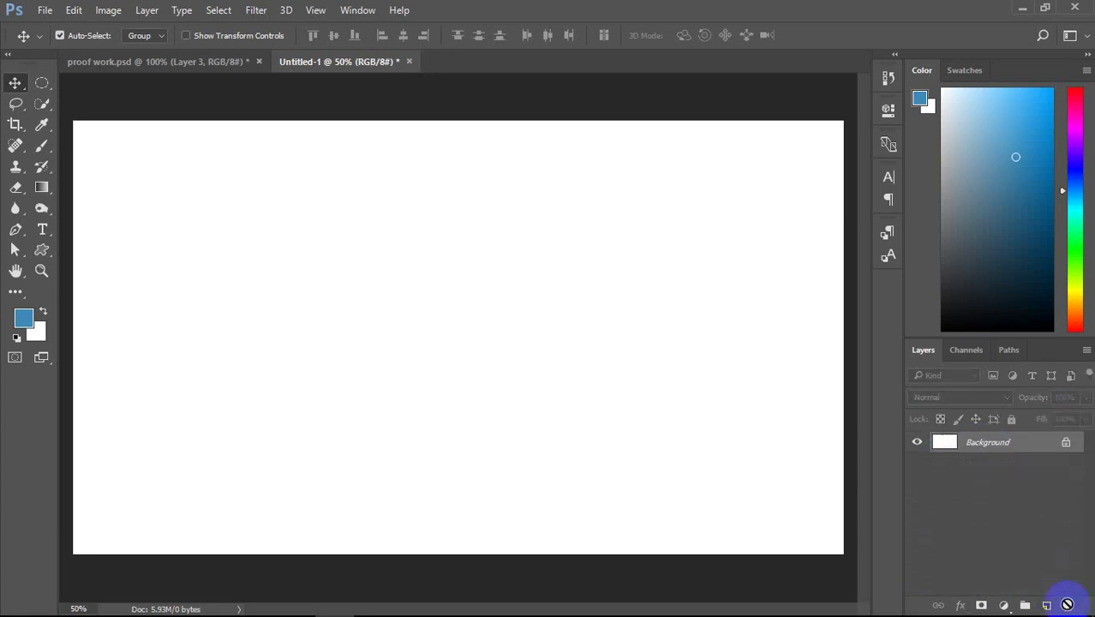
{"action": "left_click", "coordinate": [994, 441]}
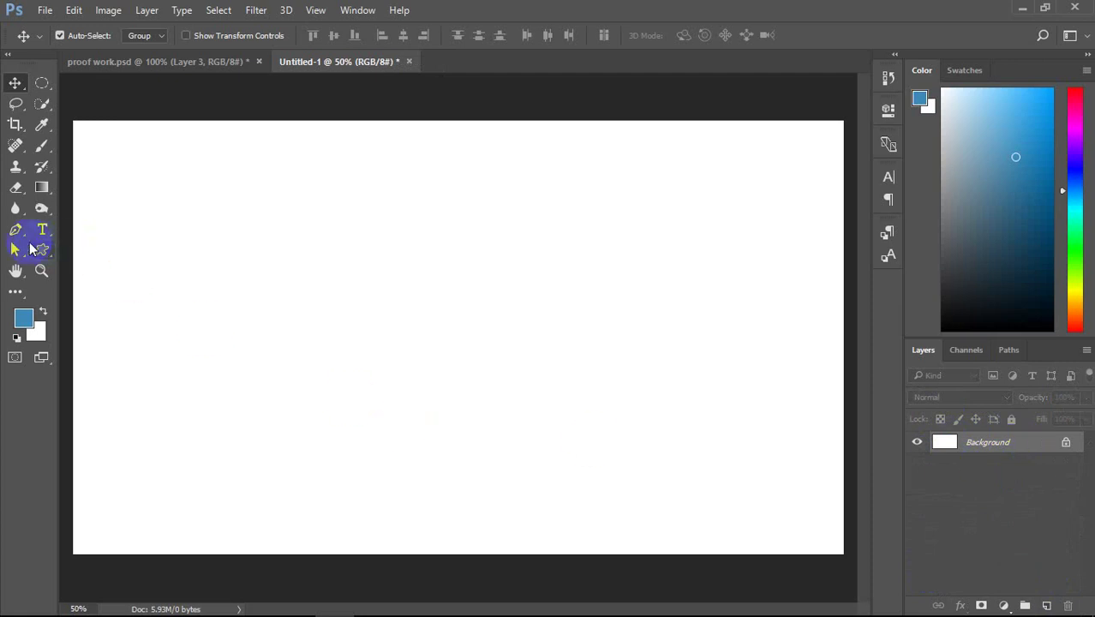
Step: With the Rectangle Tool, draw a blue rectangle on the canvas's left side
{"action": "right_click", "coordinate": [29, 243]}
{"action": "left_click", "coordinate": [103, 250]}
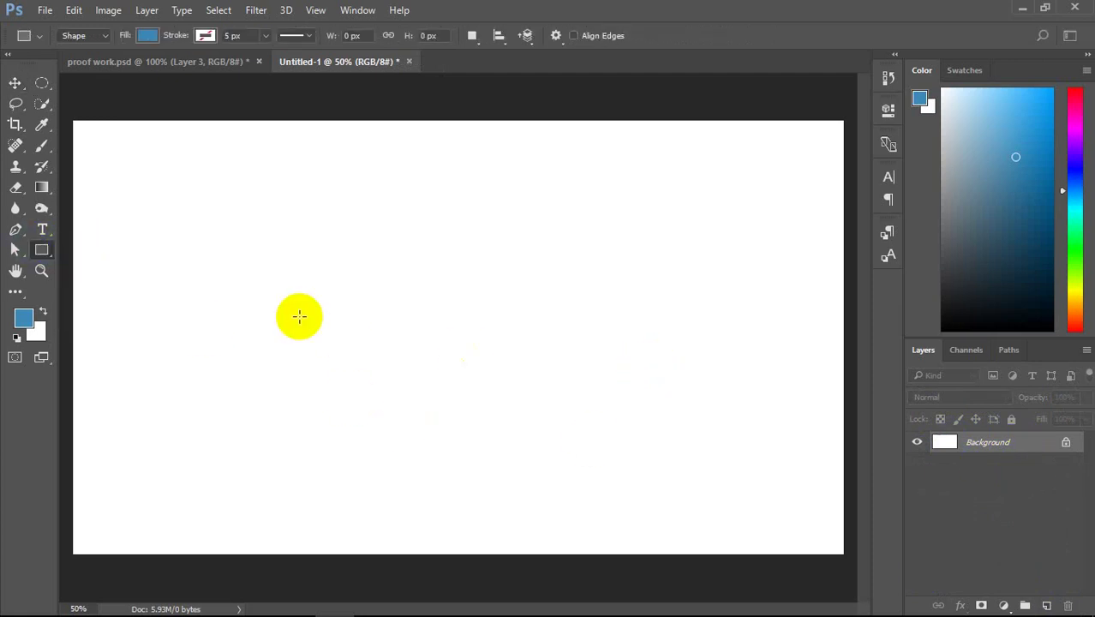
{"action": "left_click_drag", "start_coordinate": [171, 236], "coordinate": [294, 349]}
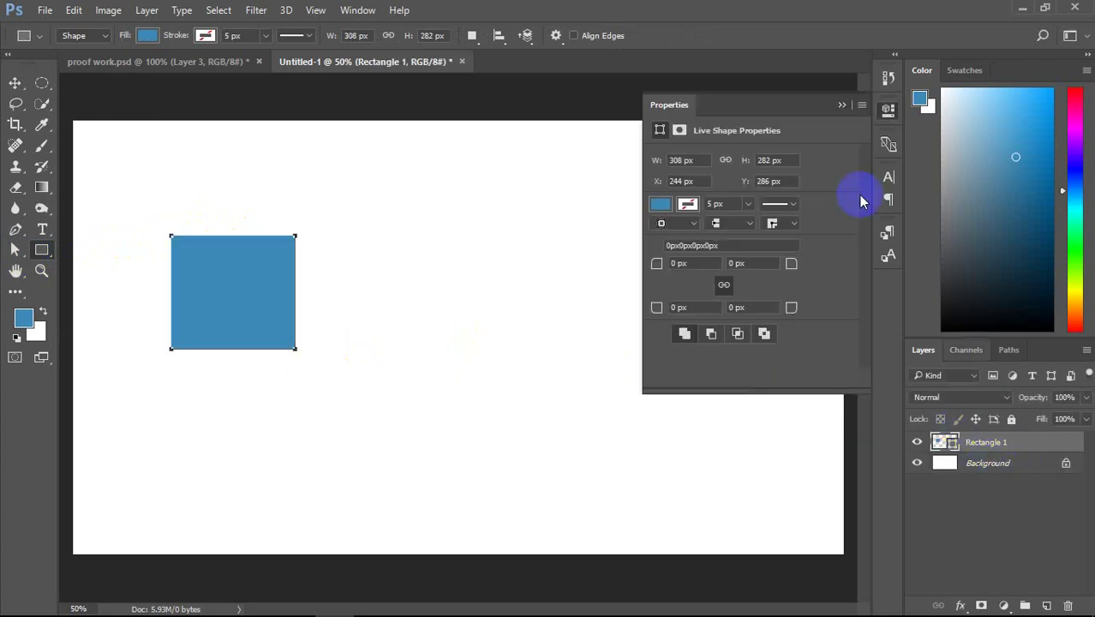
{"action": "left_click", "coordinate": [841, 105]}
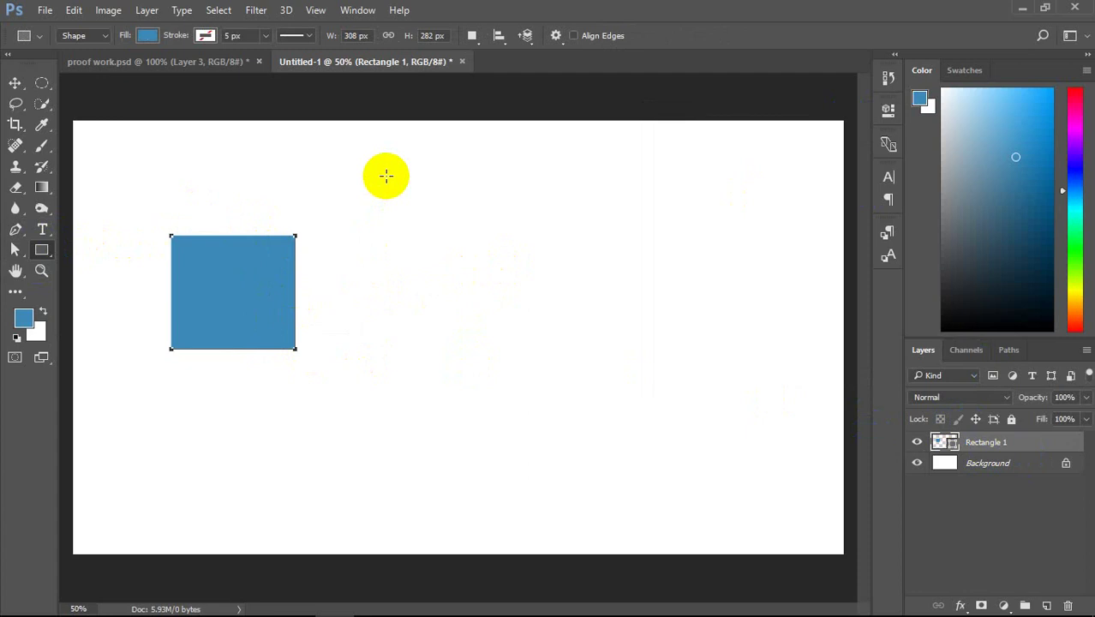
Step: Draw three more blue rectangles: top middle, lower middle and small lower left
{"action": "left_click_drag", "start_coordinate": [386, 177], "coordinate": [545, 298]}
{"action": "left_click_drag", "start_coordinate": [429, 357], "coordinate": [575, 495]}
{"action": "left_click_drag", "start_coordinate": [147, 432], "coordinate": [218, 528]}
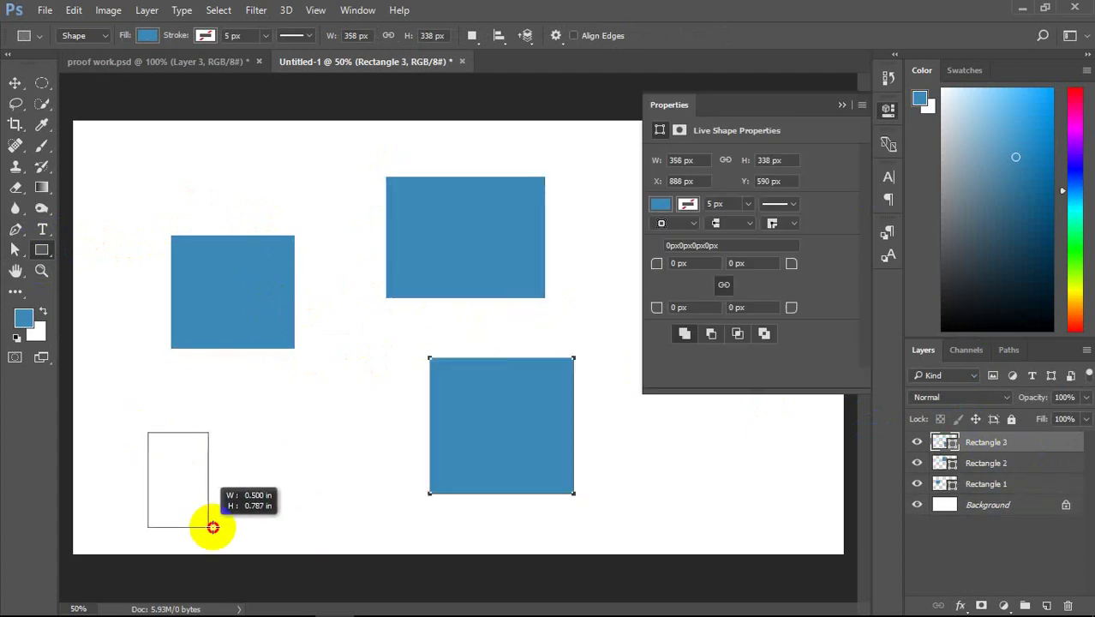
{"action": "left_click", "coordinate": [844, 102]}
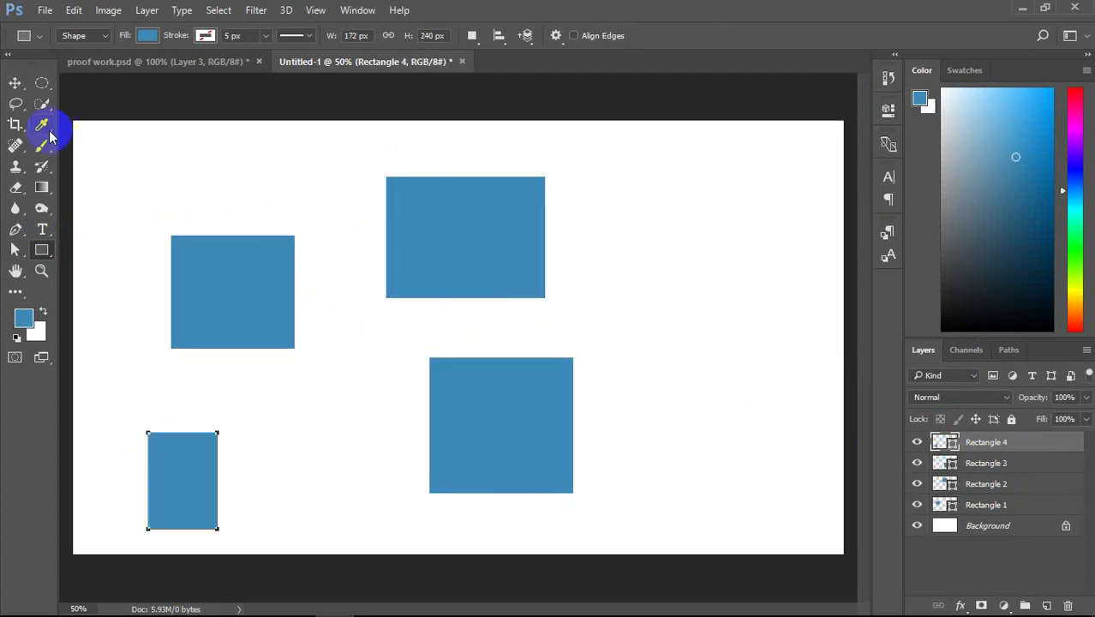
{"action": "left_click", "coordinate": [13, 84]}
Step: Drag the four rectangles leftward and closer together on the canvas
{"action": "left_click_drag", "start_coordinate": [250, 262], "coordinate": [227, 220]}
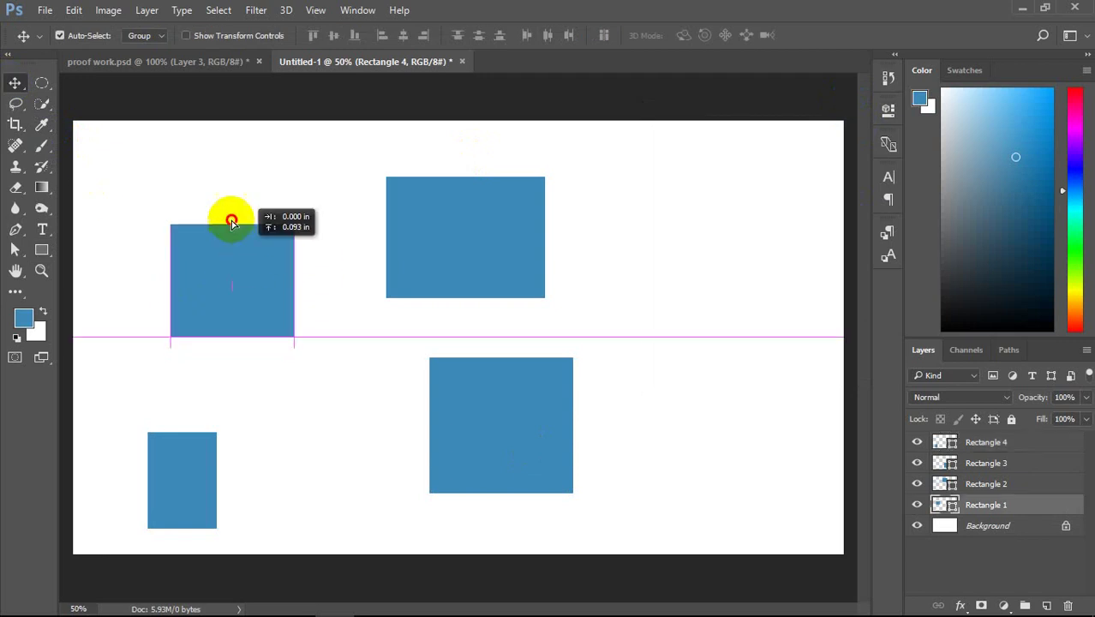
{"action": "left_click_drag", "start_coordinate": [183, 446], "coordinate": [218, 371]}
{"action": "left_click_drag", "start_coordinate": [428, 243], "coordinate": [384, 232]}
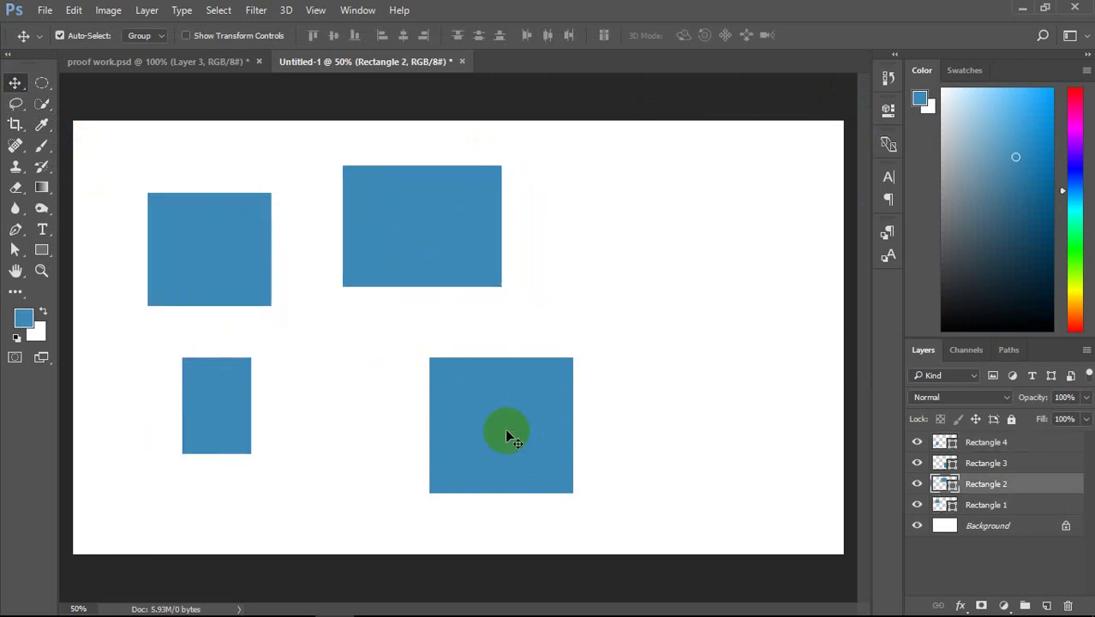
{"action": "left_click_drag", "start_coordinate": [506, 433], "coordinate": [423, 390]}
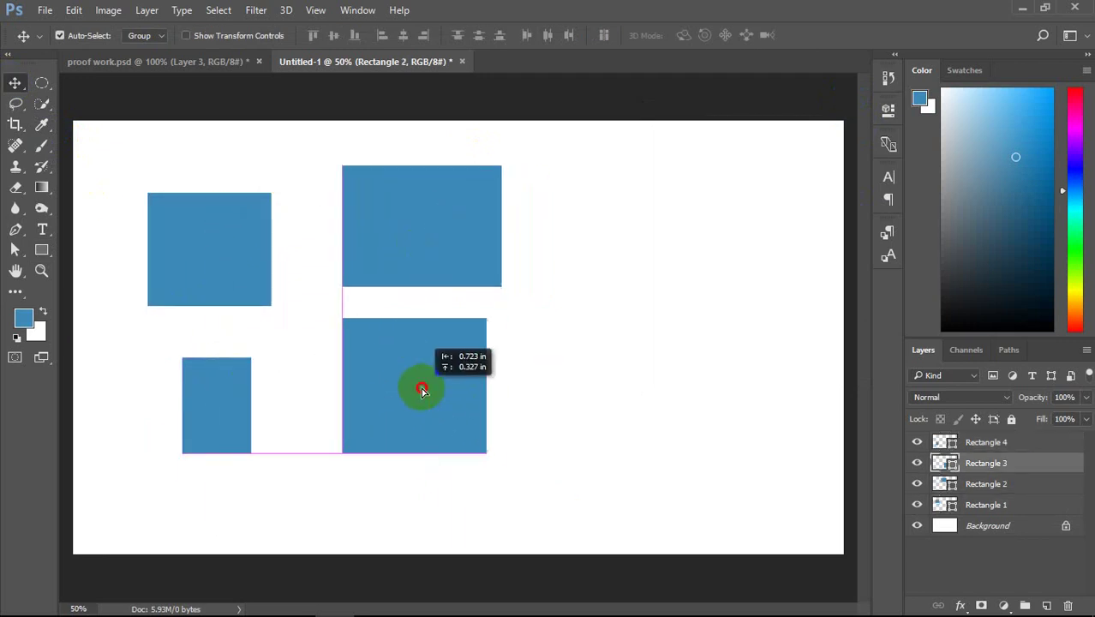
Step: Step through Background and Rectangle 1–4 in the Layers panel
{"action": "left_click", "coordinate": [1036, 525]}
{"action": "left_click", "coordinate": [1028, 505]}
{"action": "left_click", "coordinate": [1024, 485]}
{"action": "left_click", "coordinate": [1023, 462]}
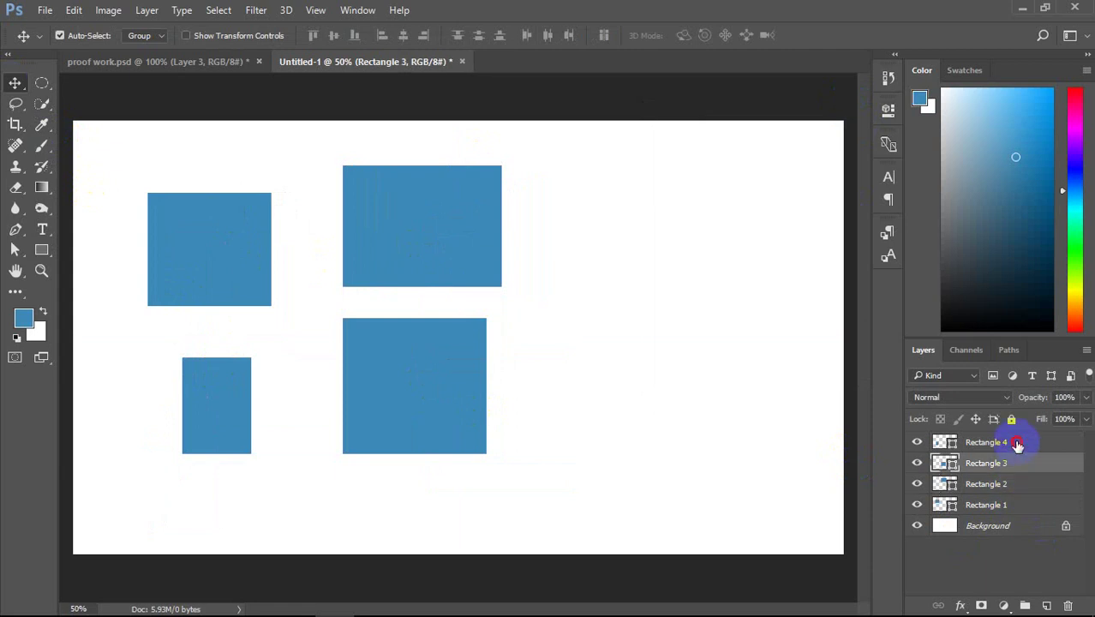
{"action": "left_click", "coordinate": [1018, 443]}
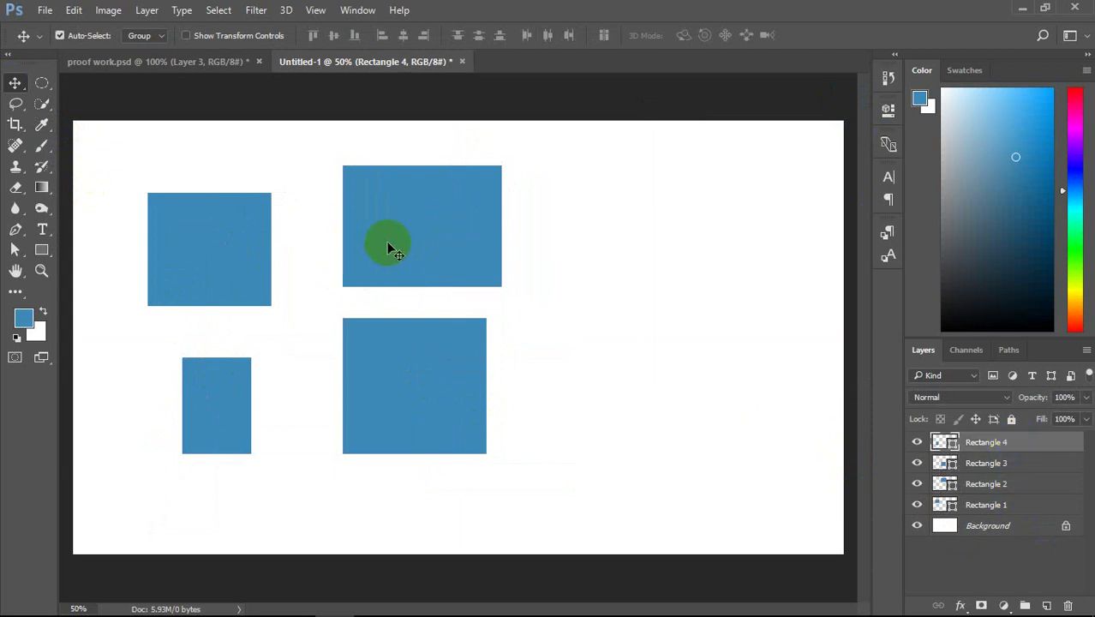
Step: Reposition the rectangles into two loose rows, with Rectangle 4 ending selected
{"action": "left_click_drag", "start_coordinate": [391, 248], "coordinate": [456, 229]}
{"action": "left_click_drag", "start_coordinate": [394, 372], "coordinate": [599, 392]}
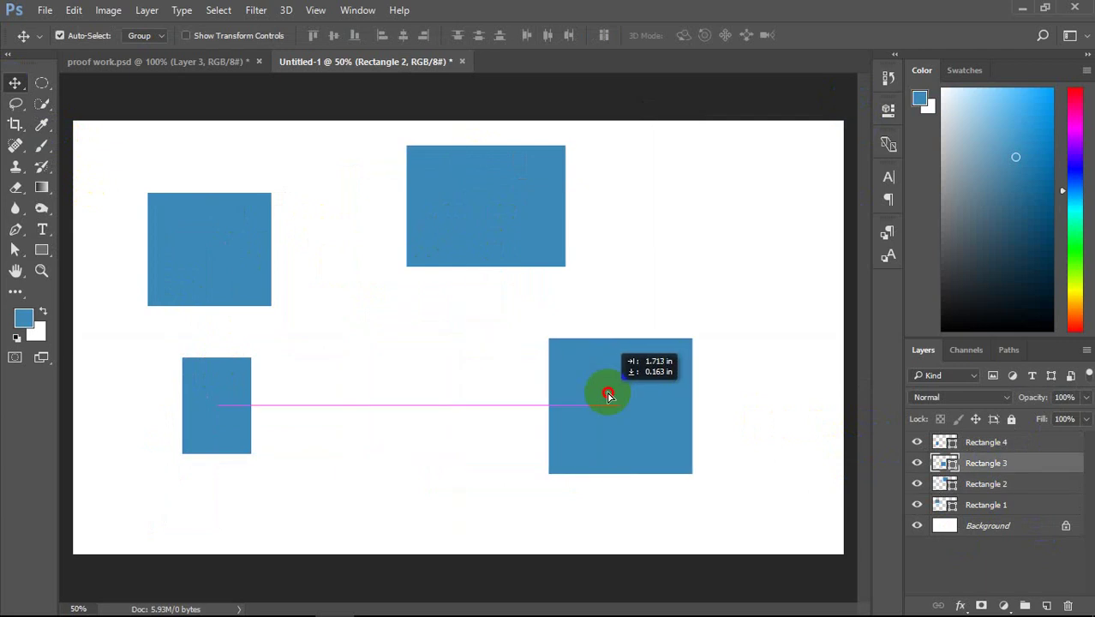
{"action": "left_click_drag", "start_coordinate": [230, 392], "coordinate": [331, 393]}
{"action": "left_click_drag", "start_coordinate": [201, 286], "coordinate": [186, 262]}
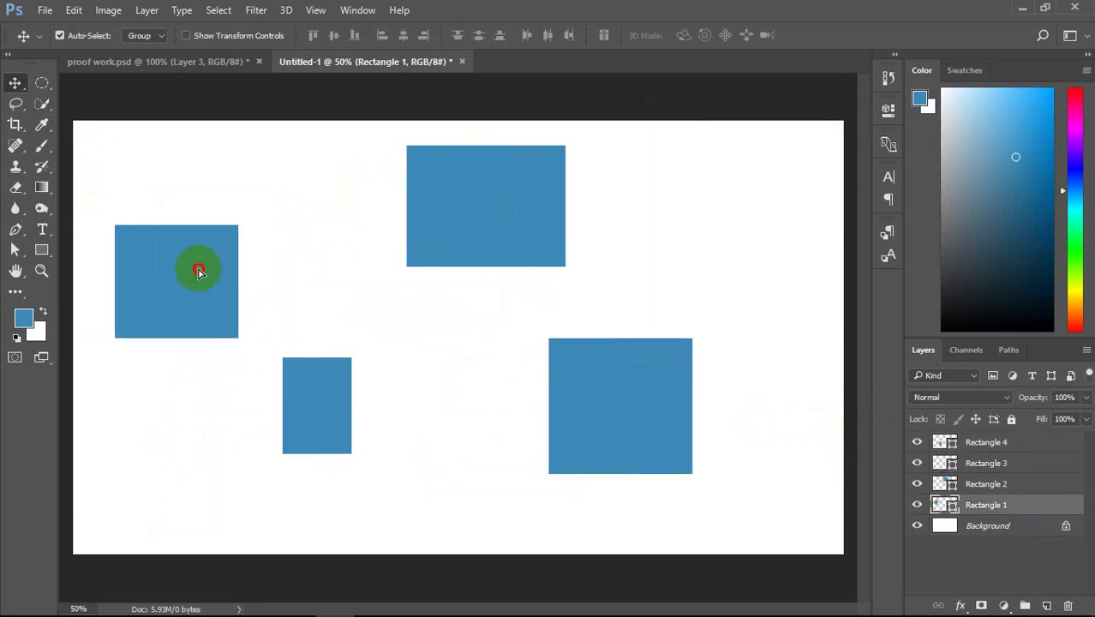
{"action": "left_click_drag", "start_coordinate": [454, 237], "coordinate": [400, 237]}
{"action": "left_click_drag", "start_coordinate": [330, 394], "coordinate": [242, 395]}
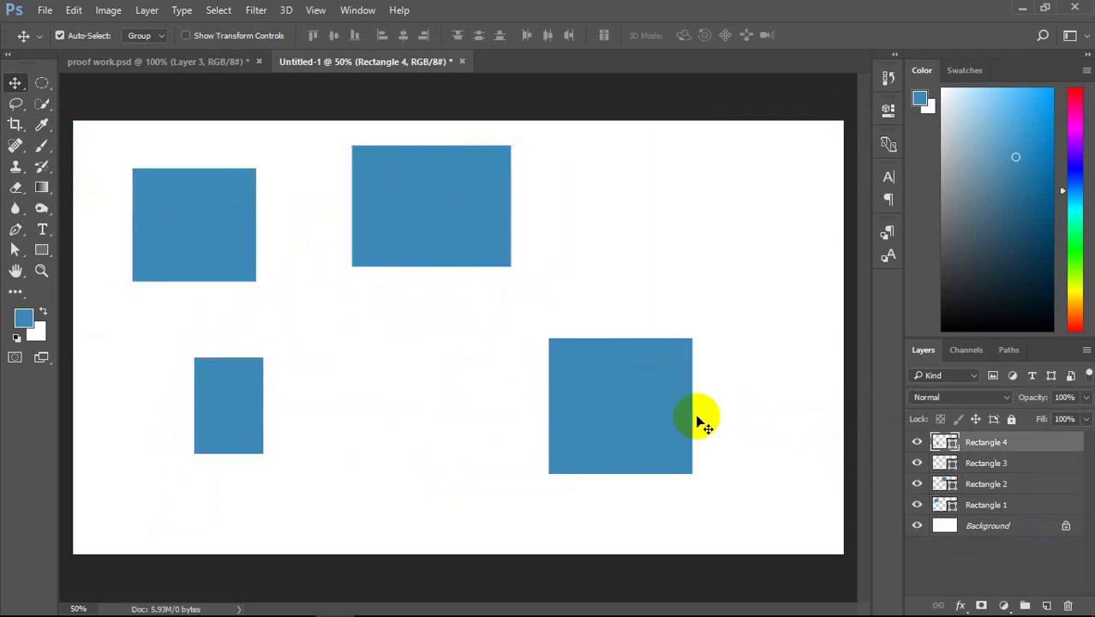
{"action": "left_click_drag", "start_coordinate": [635, 403], "coordinate": [417, 379]}
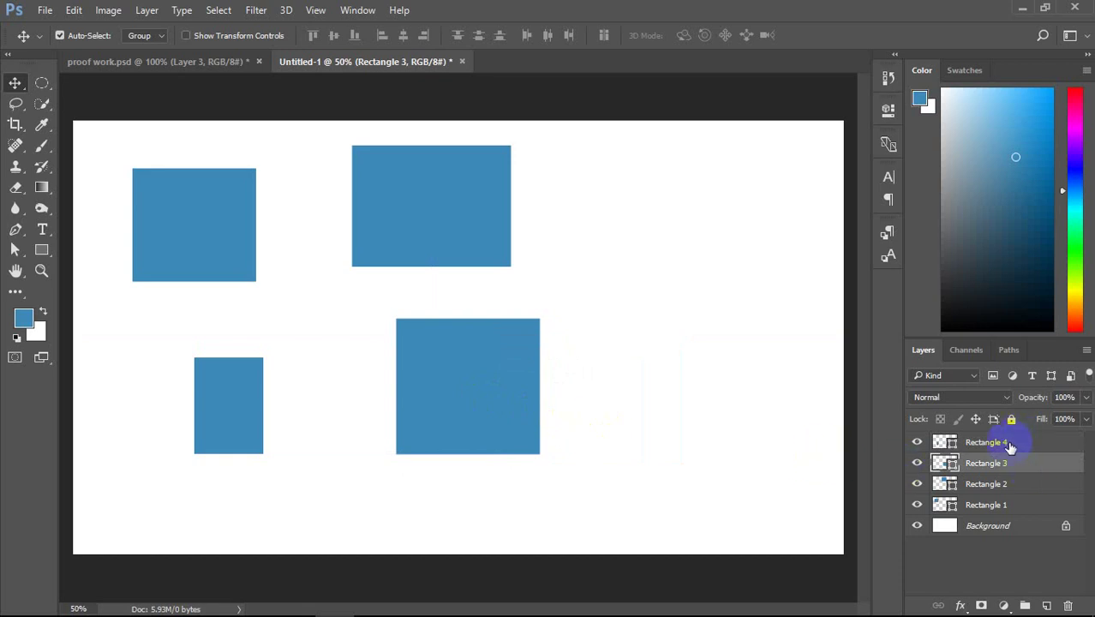
{"action": "left_click", "coordinate": [1007, 443]}
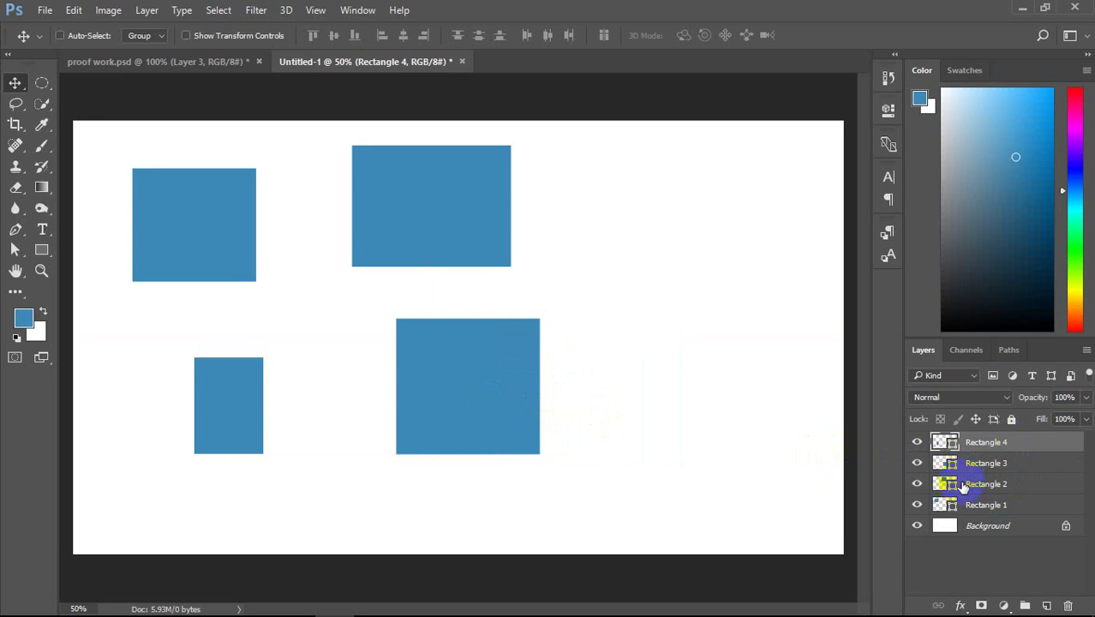
Step: Merge the four rectangle layers with Ctrl+E, test a move, then undo both
{"action": "key", "text": "ctrl"}
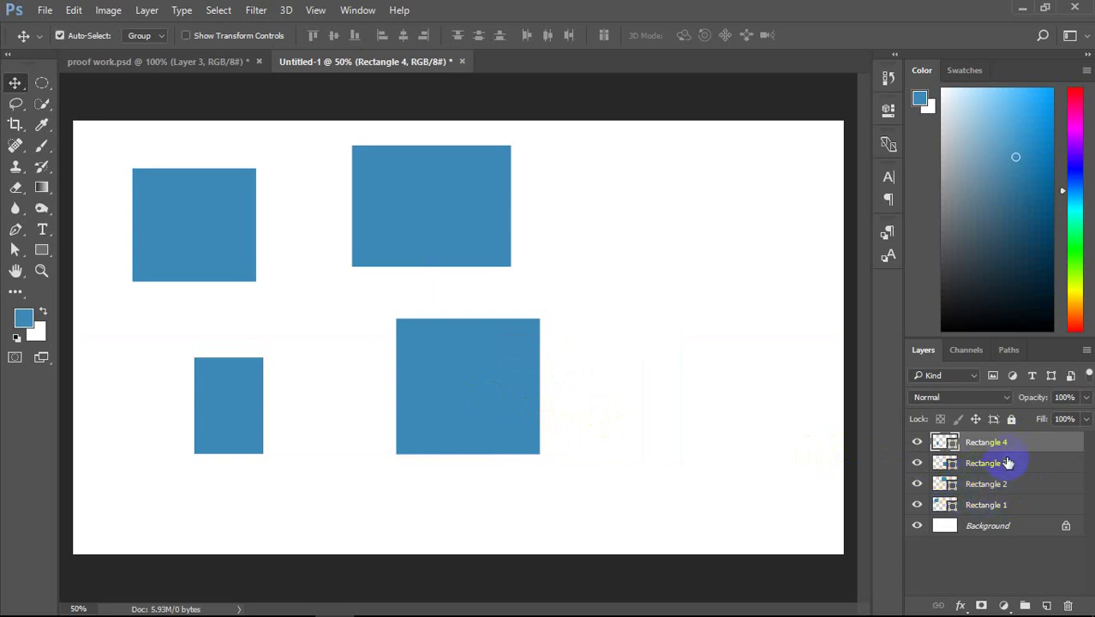
{"action": "left_click", "coordinate": [1008, 506], "text": "shift"}
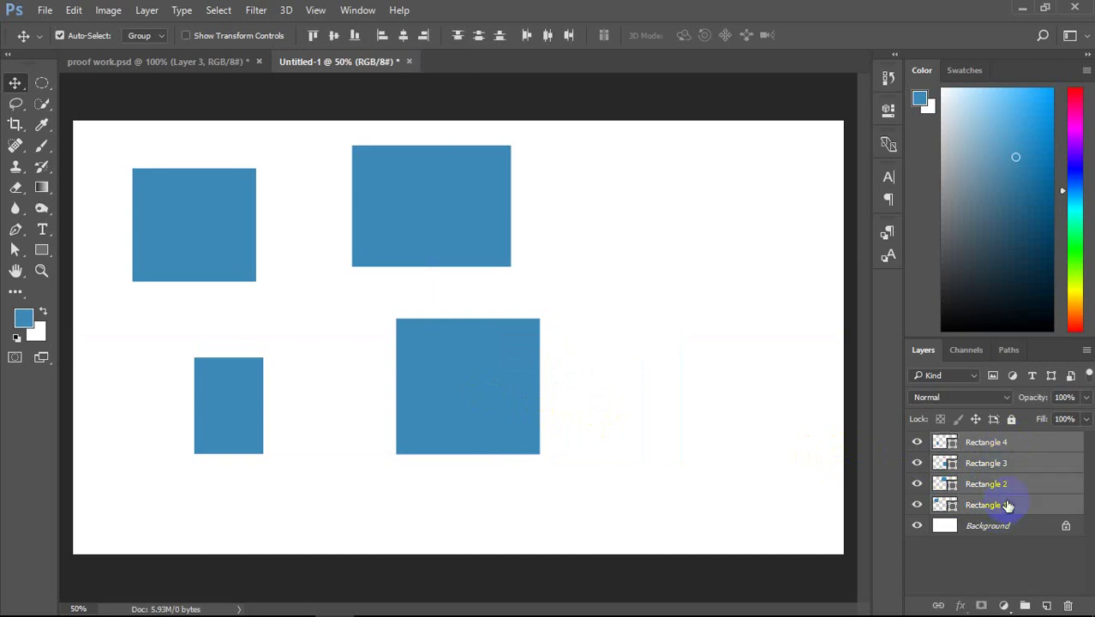
{"action": "key", "text": "ctrl+e"}
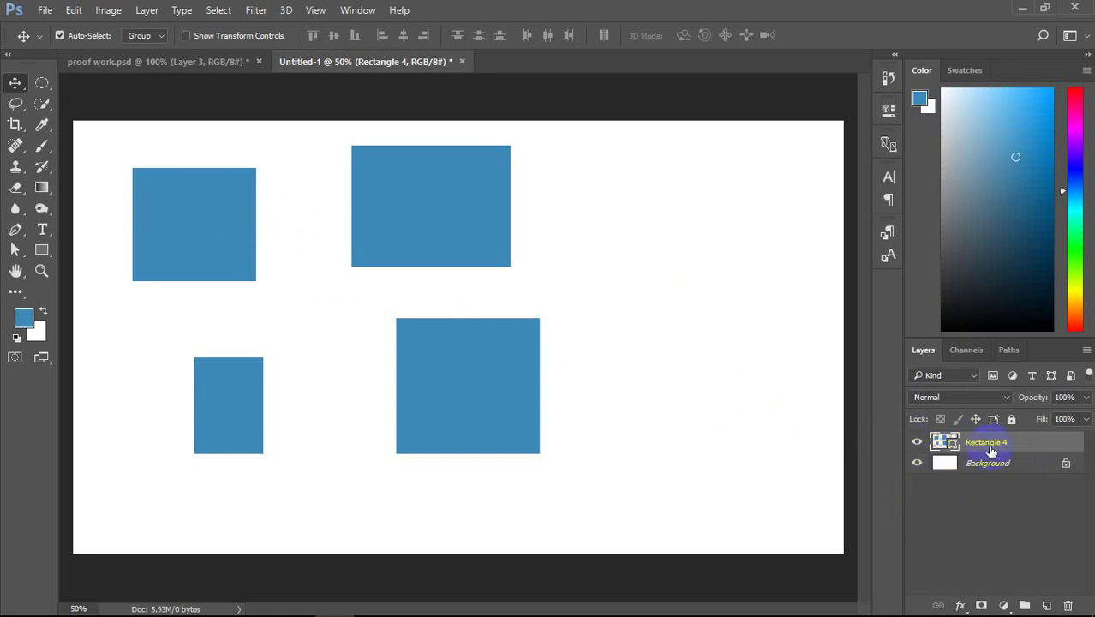
{"action": "left_click_drag", "start_coordinate": [411, 221], "coordinate": [432, 237]}
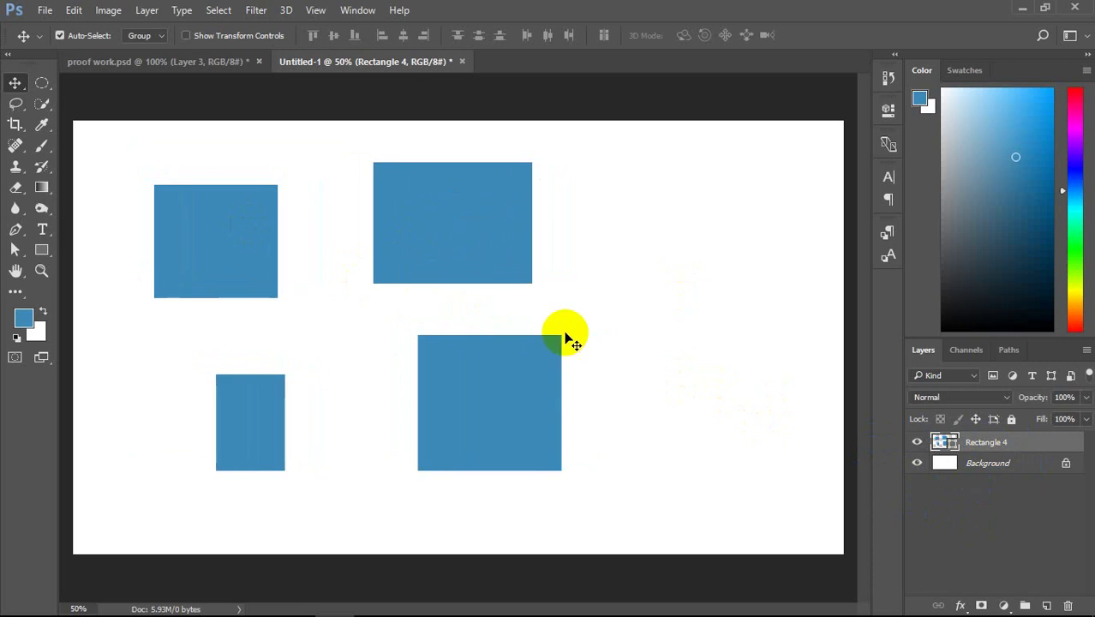
{"action": "key", "text": "ctrl+z"}
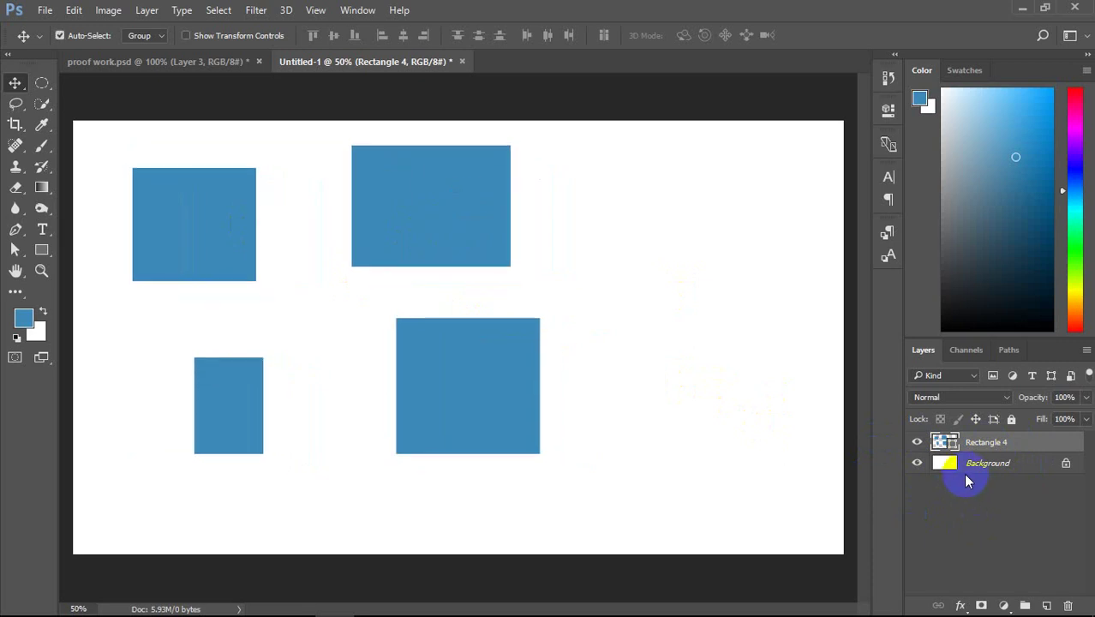
{"action": "key", "text": "ctrl+alt+z"}
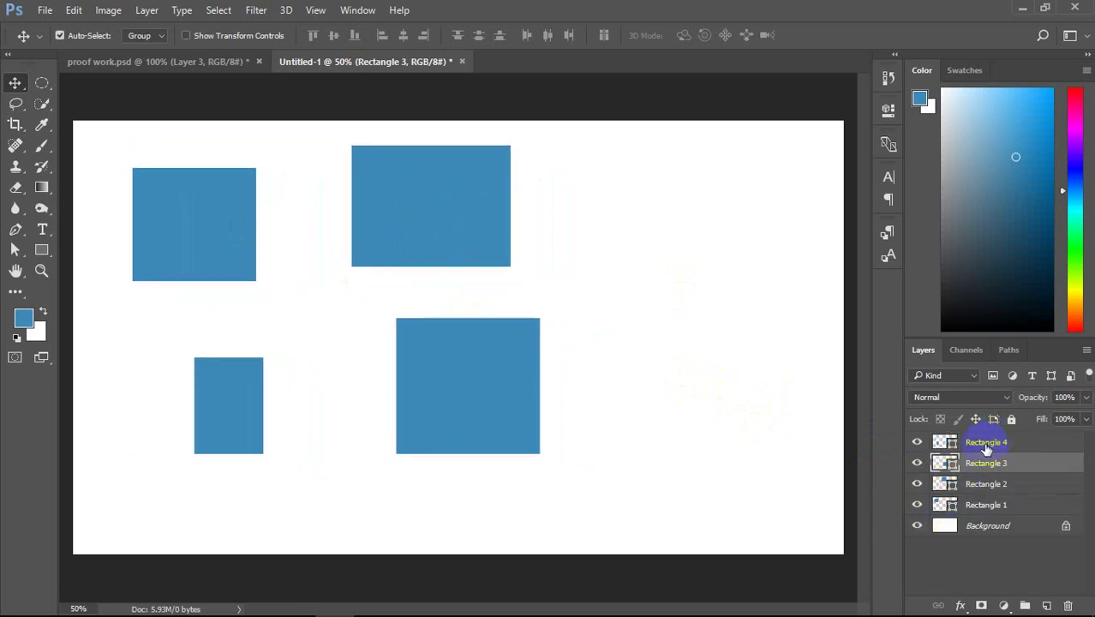
Step: Reselect Rectangle 1–4 and merge them with Ctrl+E into one Rectangle 4 layer
{"action": "left_click", "coordinate": [986, 445]}
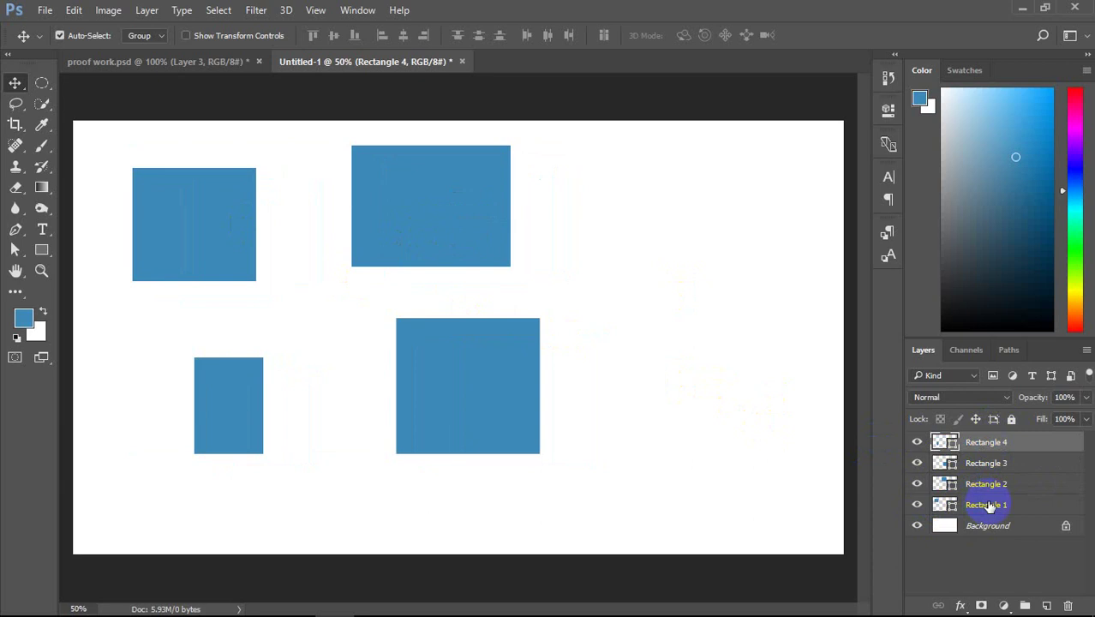
{"action": "left_click", "coordinate": [990, 443]}
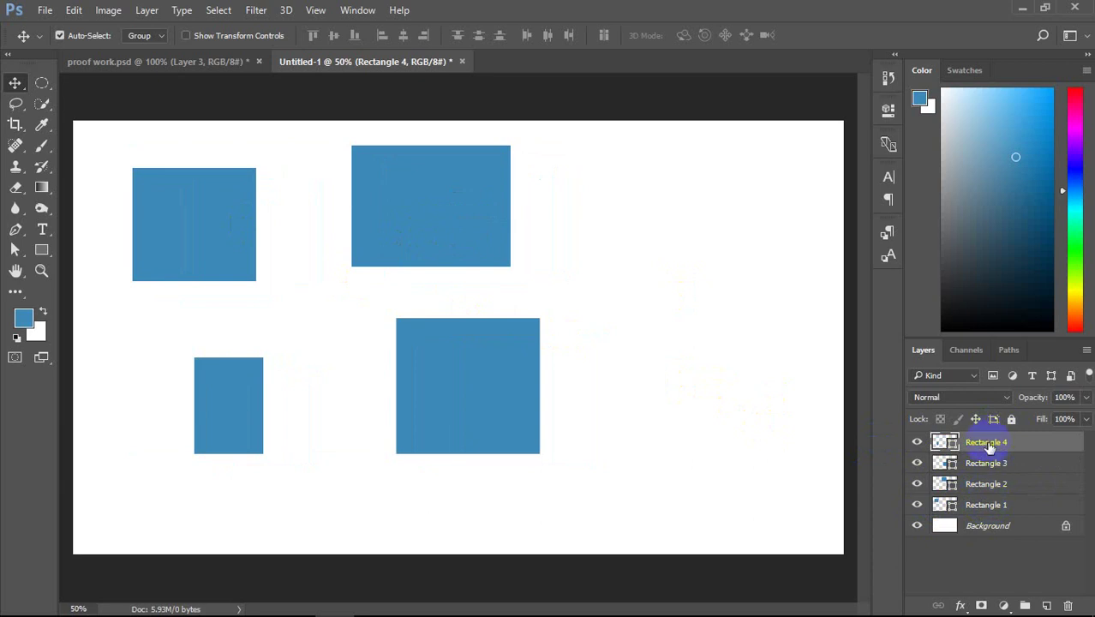
{"action": "left_click", "coordinate": [990, 505], "text": "shift"}
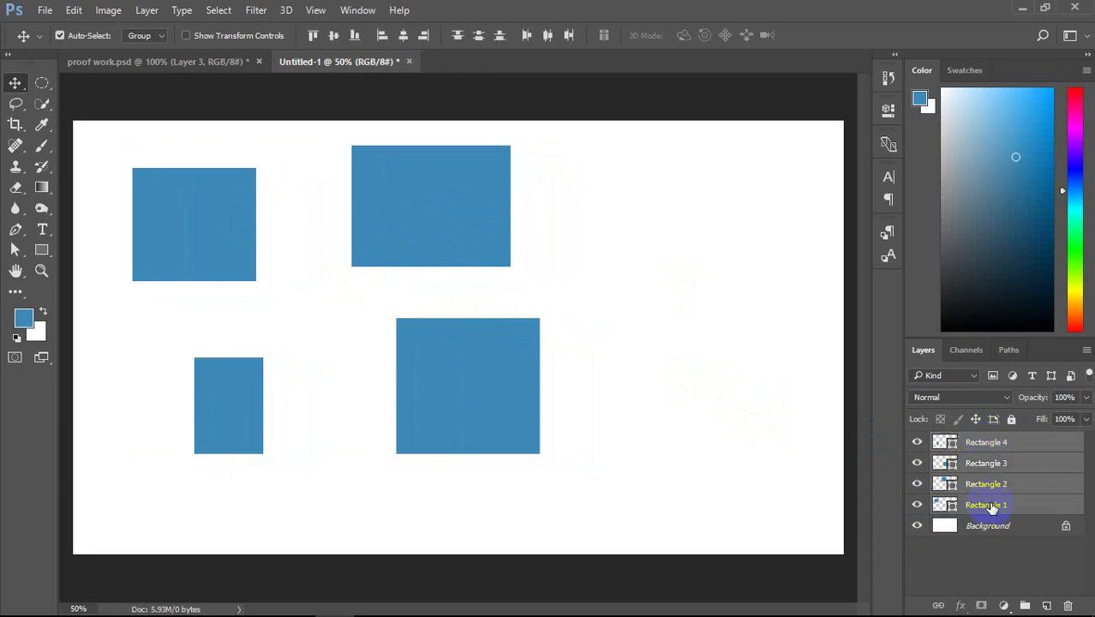
{"action": "left_click", "coordinate": [930, 472]}
{"action": "key", "text": "ctrl+e"}
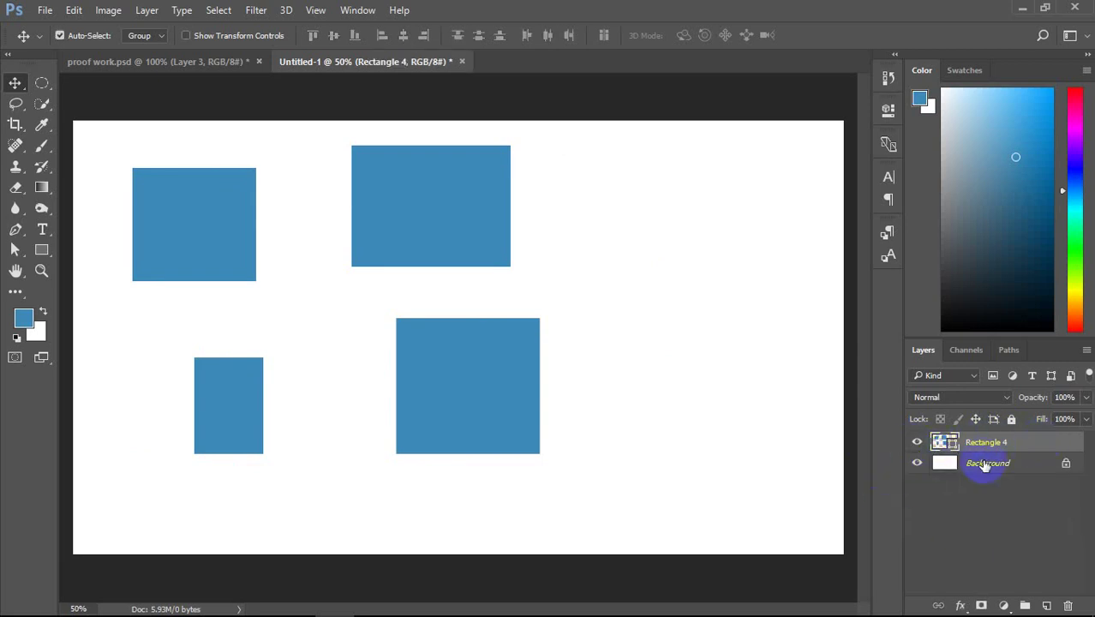
{"action": "left_click", "coordinate": [943, 444]}
{"action": "left_click", "coordinate": [988, 442]}
{"action": "left_click", "coordinate": [325, 233]}
{"action": "mouse_move", "coordinate": [409, 197]}
{"action": "left_mouse_down"}
{"action": "mouse_move", "coordinate": [506, 215]}
{"action": "mouse_move", "coordinate": [538, 367]}
{"action": "mouse_move", "coordinate": [482, 399]}
{"action": "left_mouse_up"}
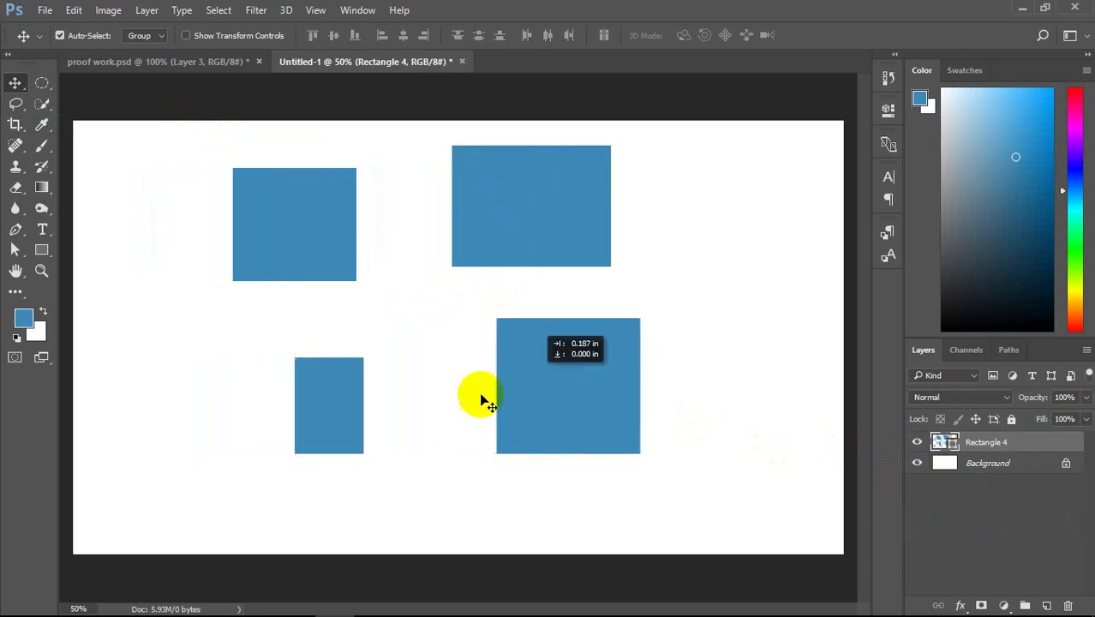
{"action": "left_click_drag", "start_coordinate": [437, 243], "coordinate": [364, 243]}
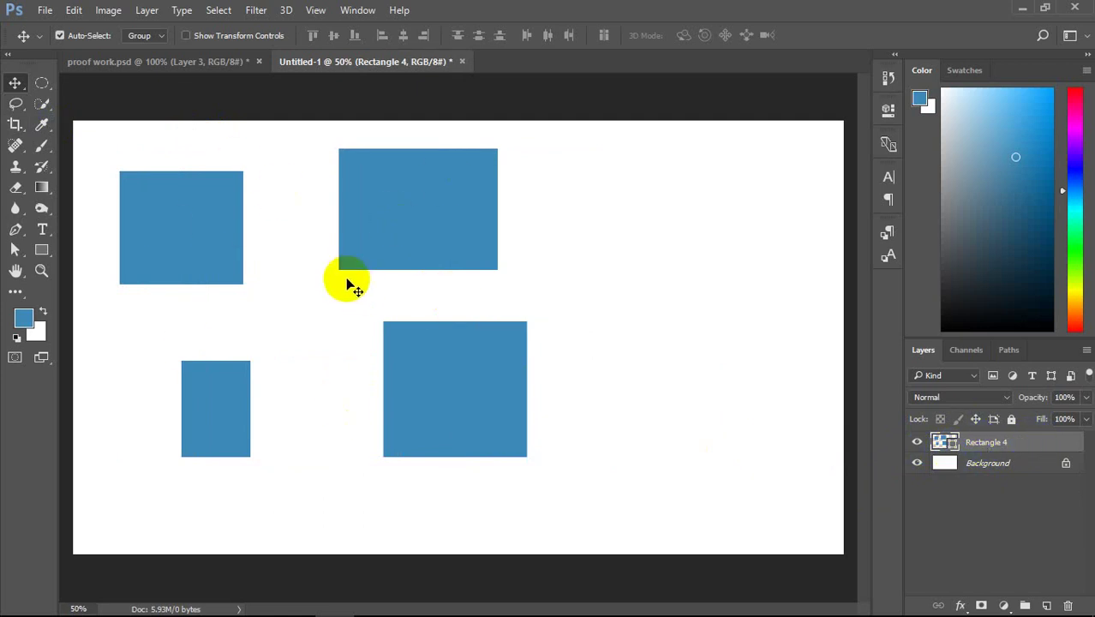
{"action": "left_click_drag", "start_coordinate": [380, 220], "coordinate": [477, 250]}
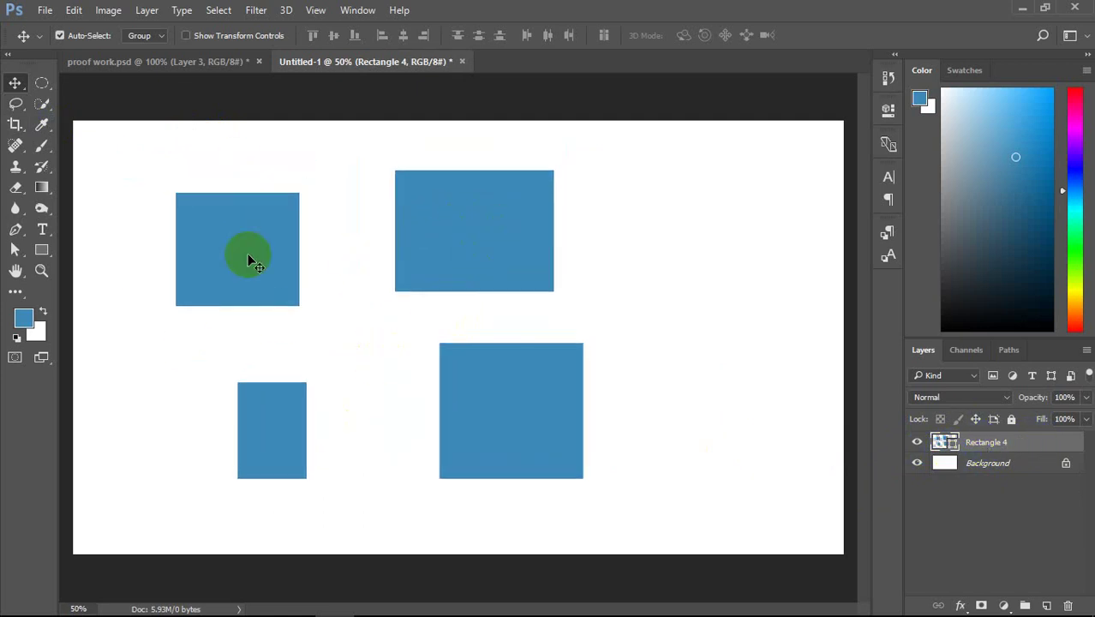
{"action": "left_click_drag", "start_coordinate": [244, 252], "coordinate": [274, 238]}
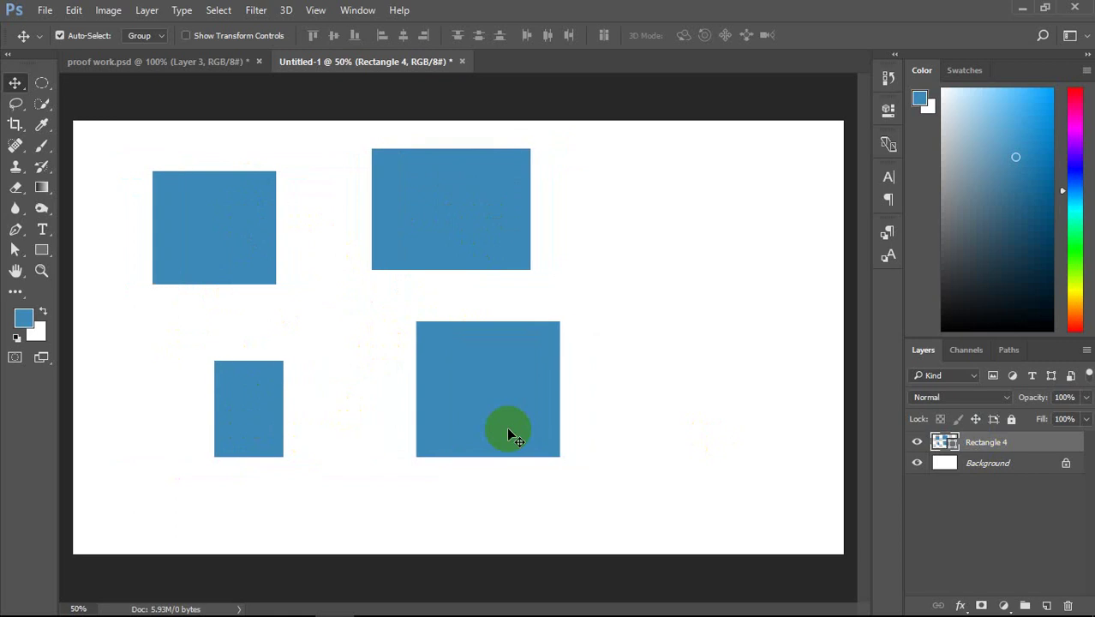
{"action": "left_click_drag", "start_coordinate": [288, 426], "coordinate": [489, 428]}
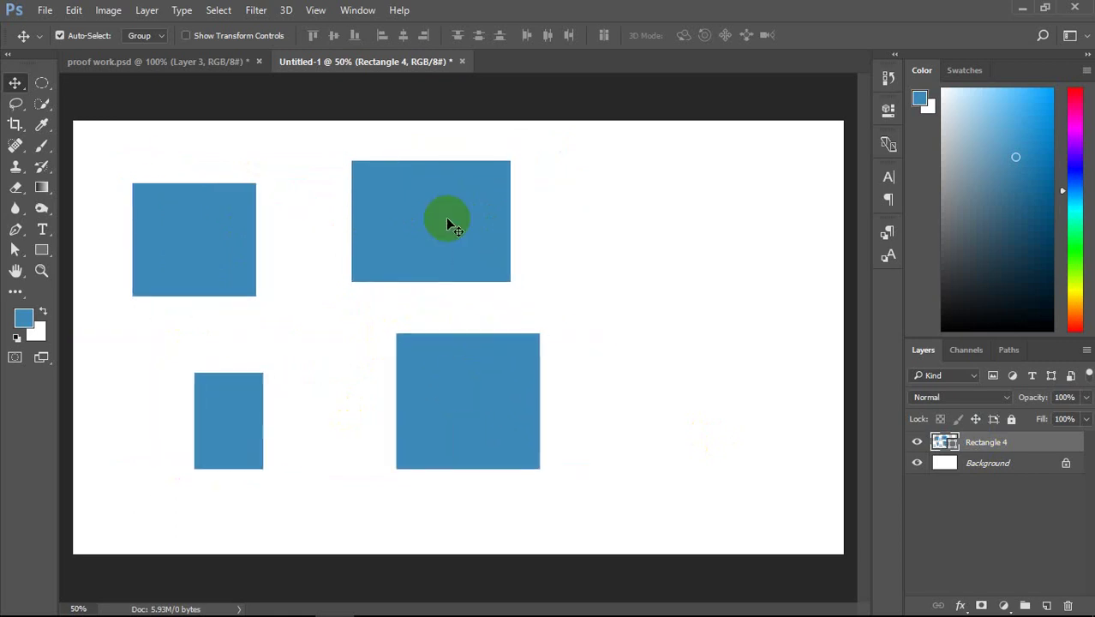
{"action": "mouse_move", "coordinate": [514, 394]}
{"action": "left_mouse_down"}
{"action": "mouse_move", "coordinate": [497, 251]}
{"action": "mouse_move", "coordinate": [521, 408]}
{"action": "left_mouse_up"}
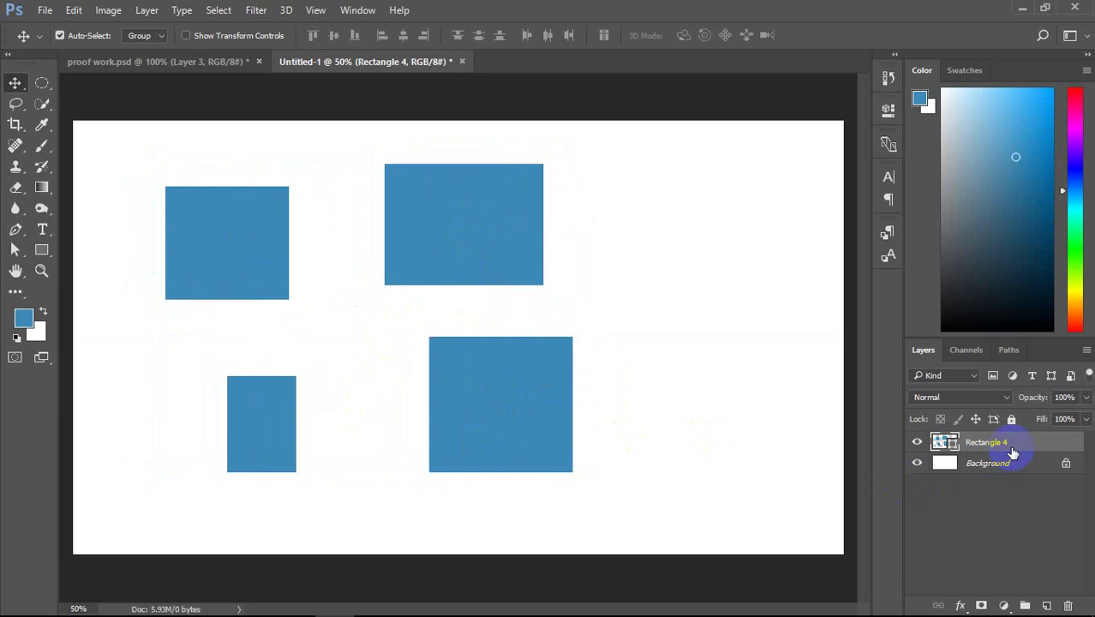
{"action": "left_click", "coordinate": [462, 220]}
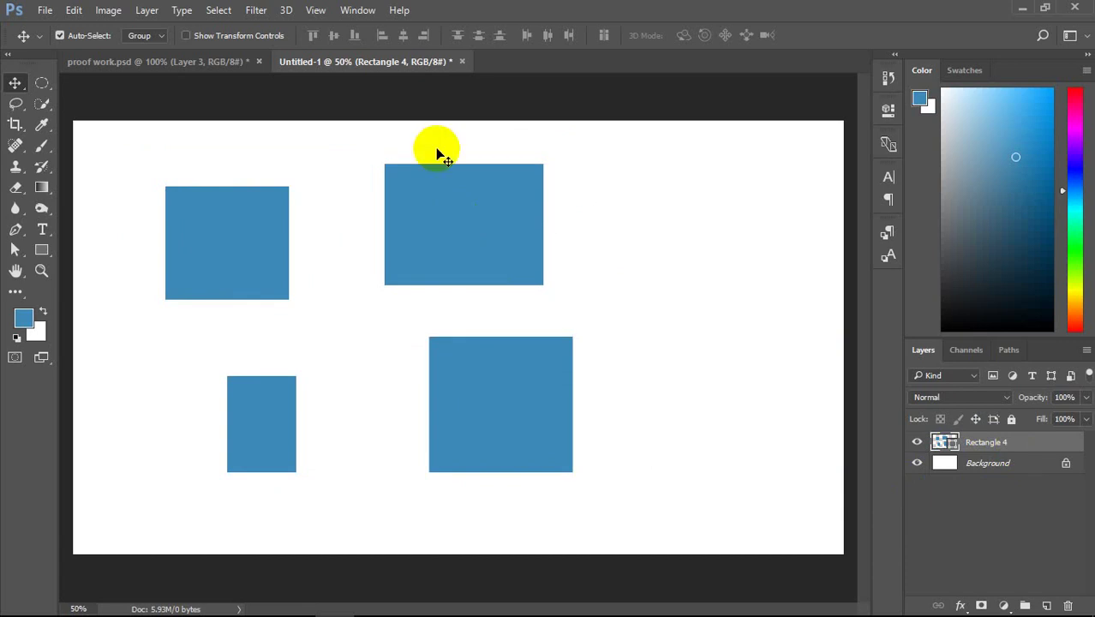
{"action": "left_click_drag", "start_coordinate": [463, 213], "coordinate": [470, 200]}
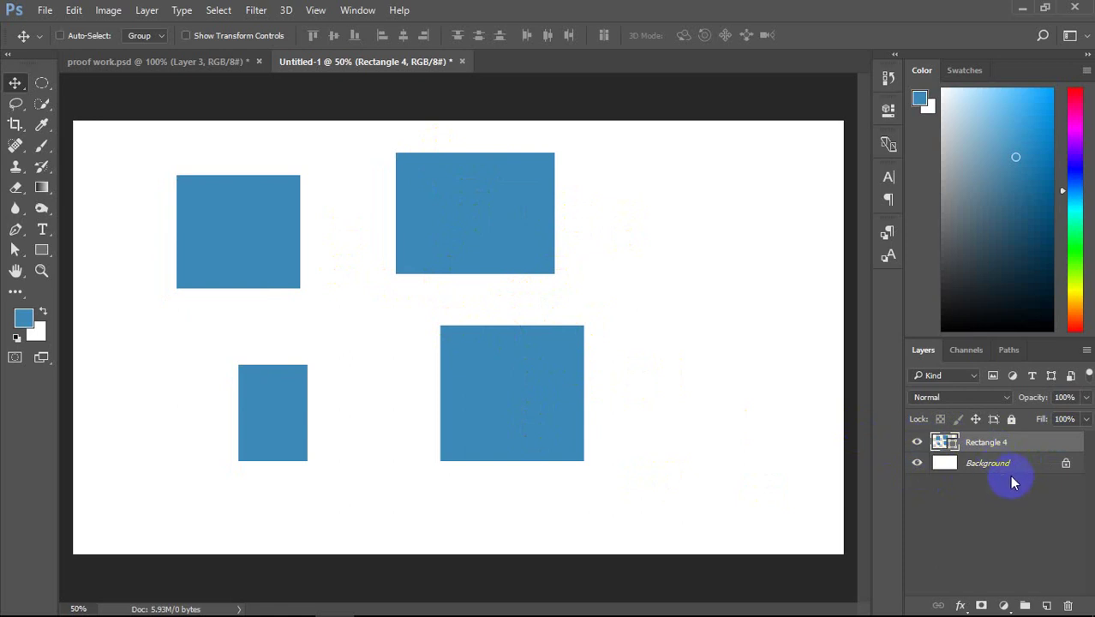
{"action": "key", "text": "ctrl"}
{"action": "key", "text": "ctrl+z"}
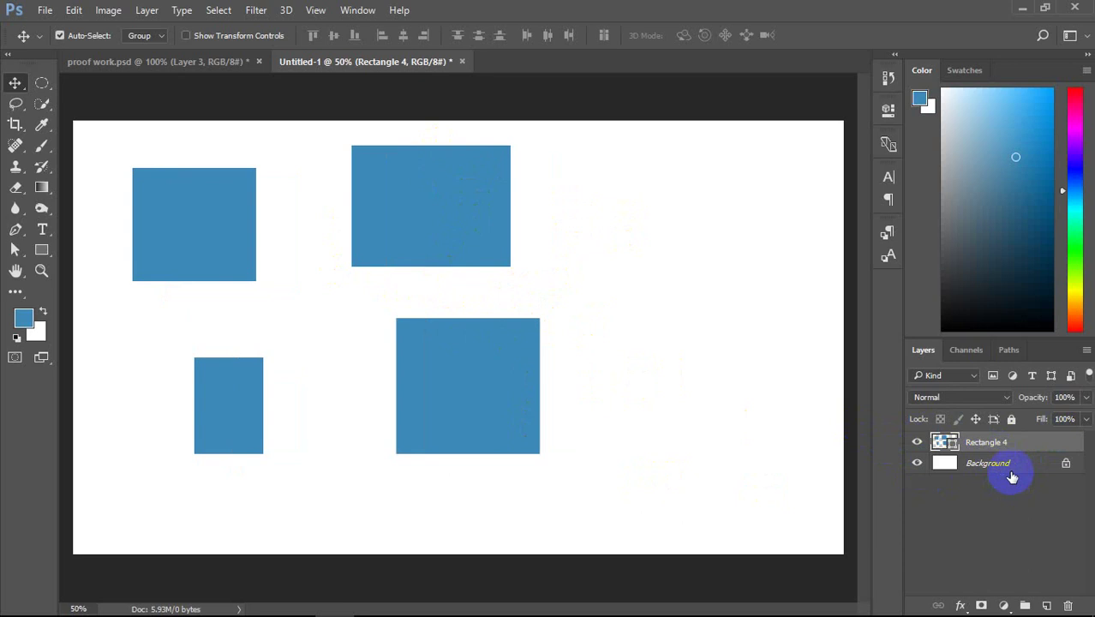
{"action": "key", "text": "ctrl"}
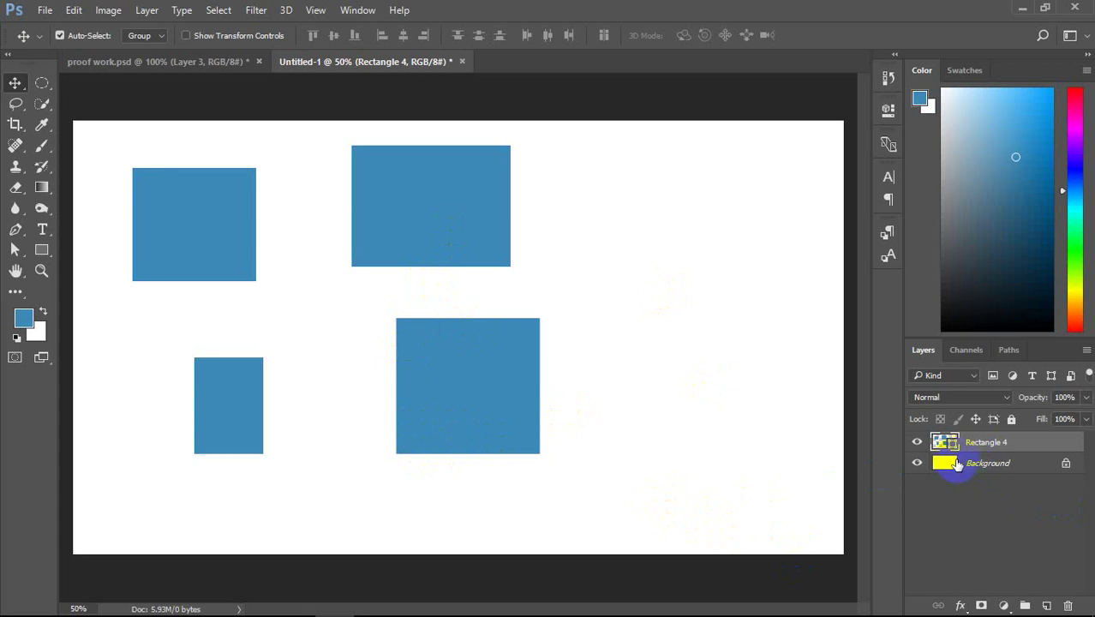
{"action": "key", "text": "ctrl"}
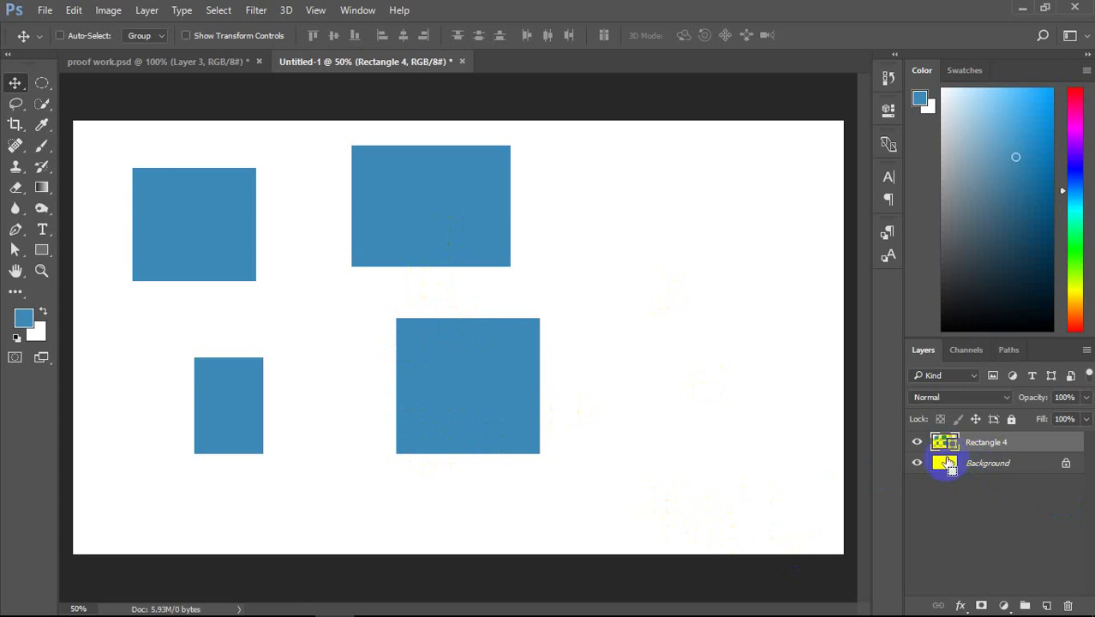
Step: Restore the separate rectangle layers from History, then drag the lower rectangle left and nudge the top one right
{"action": "left_click", "coordinate": [947, 463]}
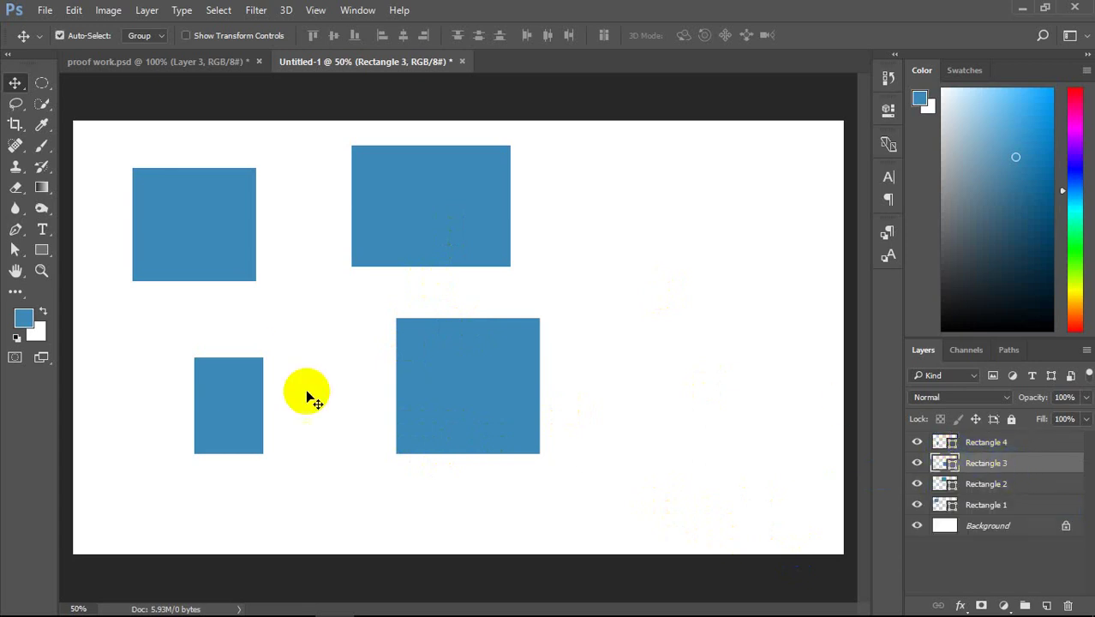
{"action": "left_click_drag", "start_coordinate": [491, 379], "coordinate": [600, 385]}
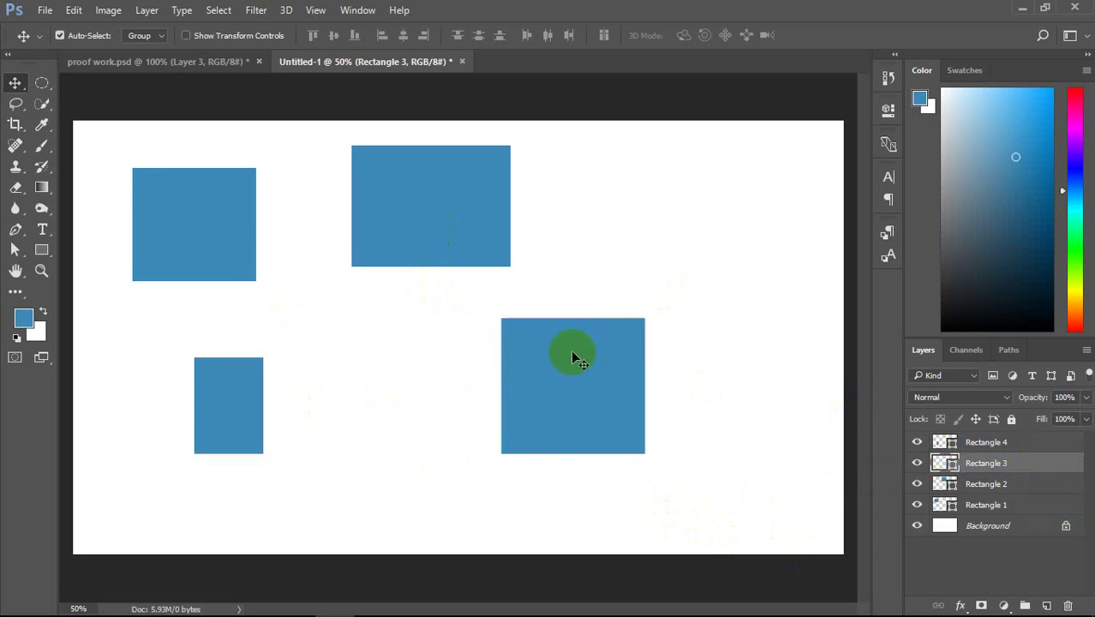
{"action": "left_click_drag", "start_coordinate": [570, 368], "coordinate": [422, 371]}
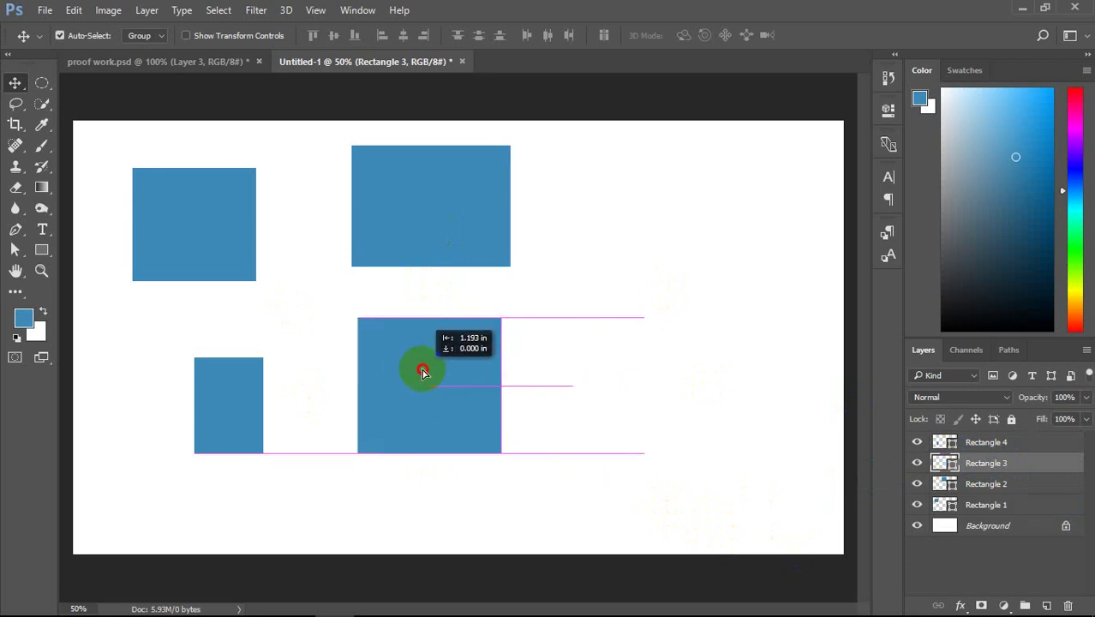
{"action": "left_click_drag", "start_coordinate": [428, 235], "coordinate": [431, 220]}
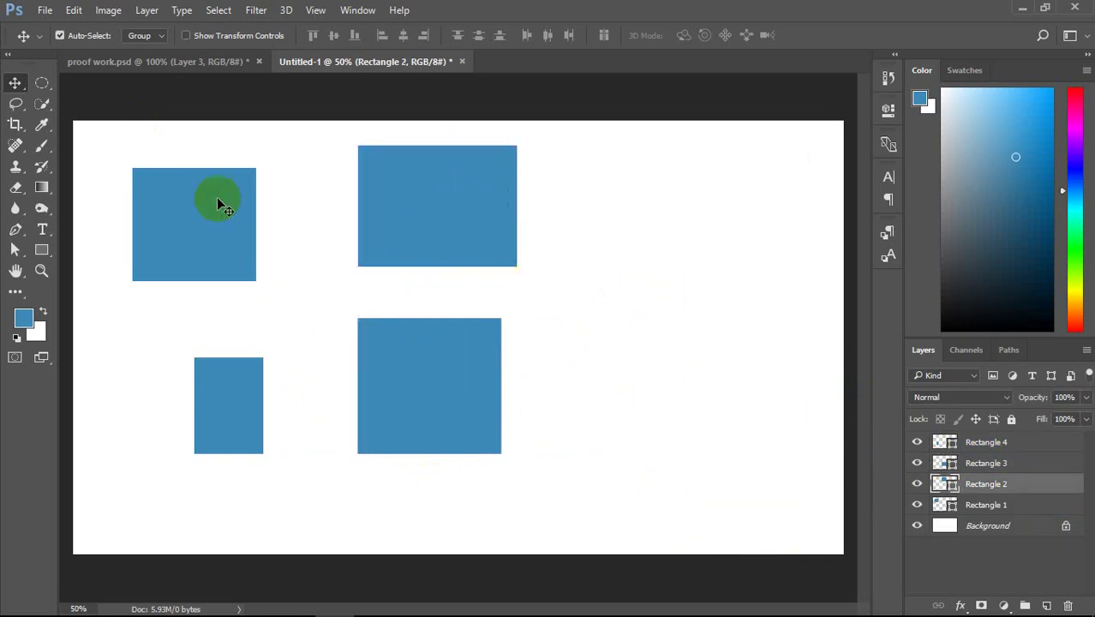
Step: Browse the Edit menu several times without choosing a command
{"action": "left_click", "coordinate": [73, 10]}
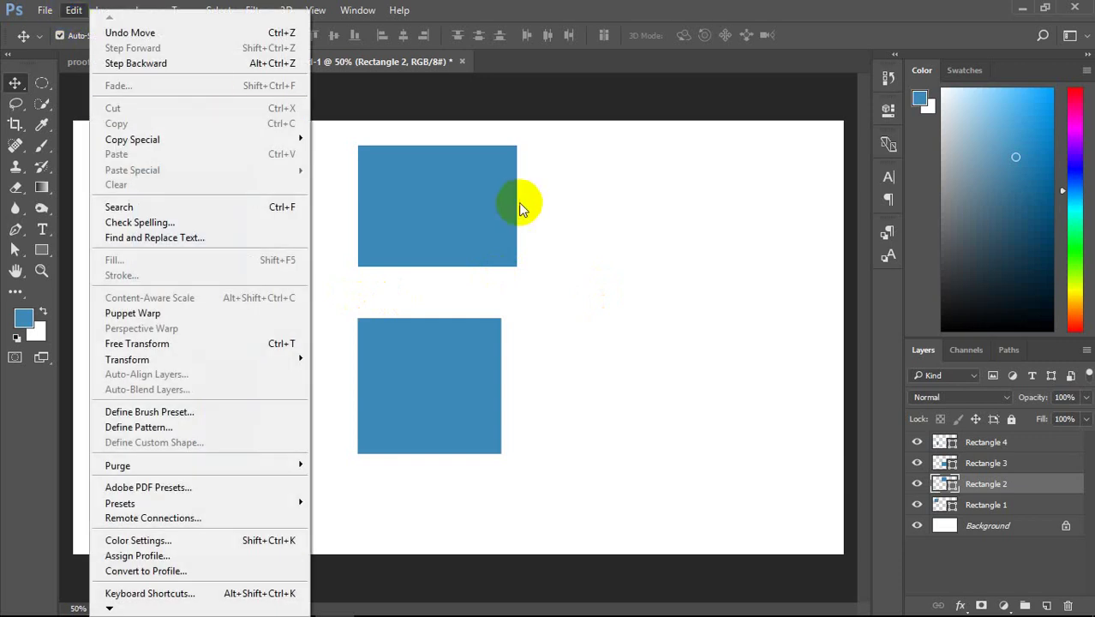
{"action": "left_click", "coordinate": [591, 228]}
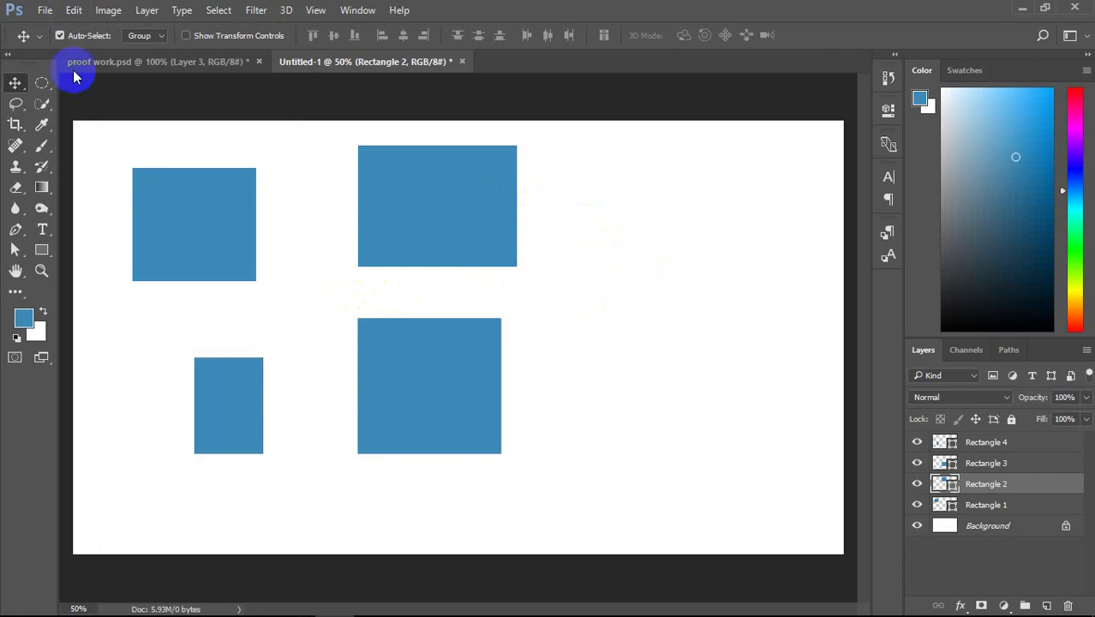
{"action": "left_click", "coordinate": [74, 10]}
{"action": "left_click", "coordinate": [619, 178]}
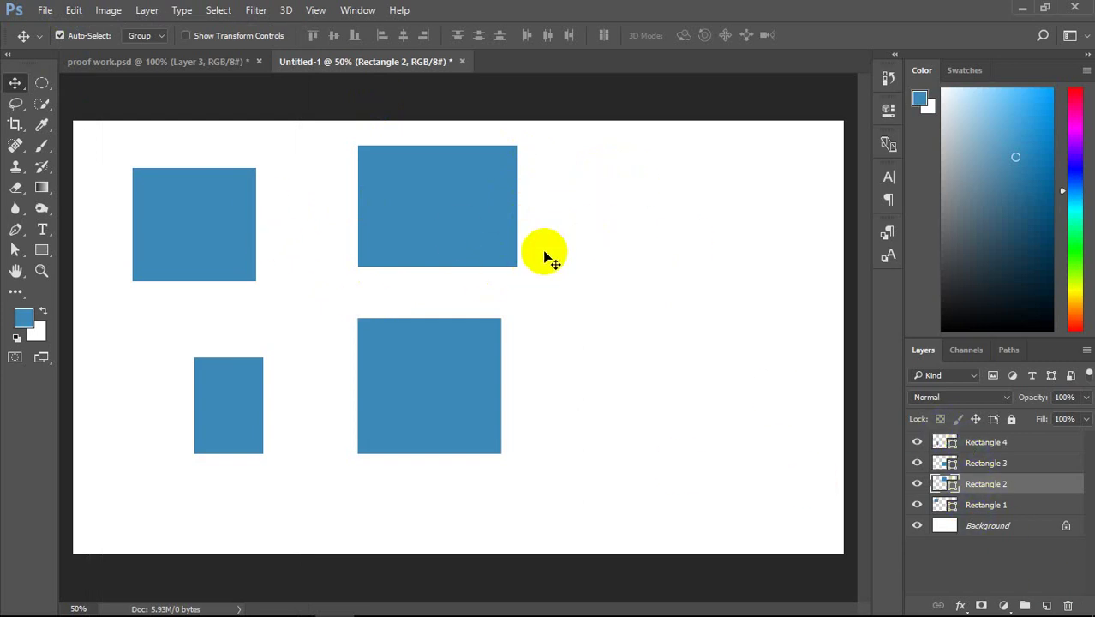
{"action": "left_click", "coordinate": [70, 10]}
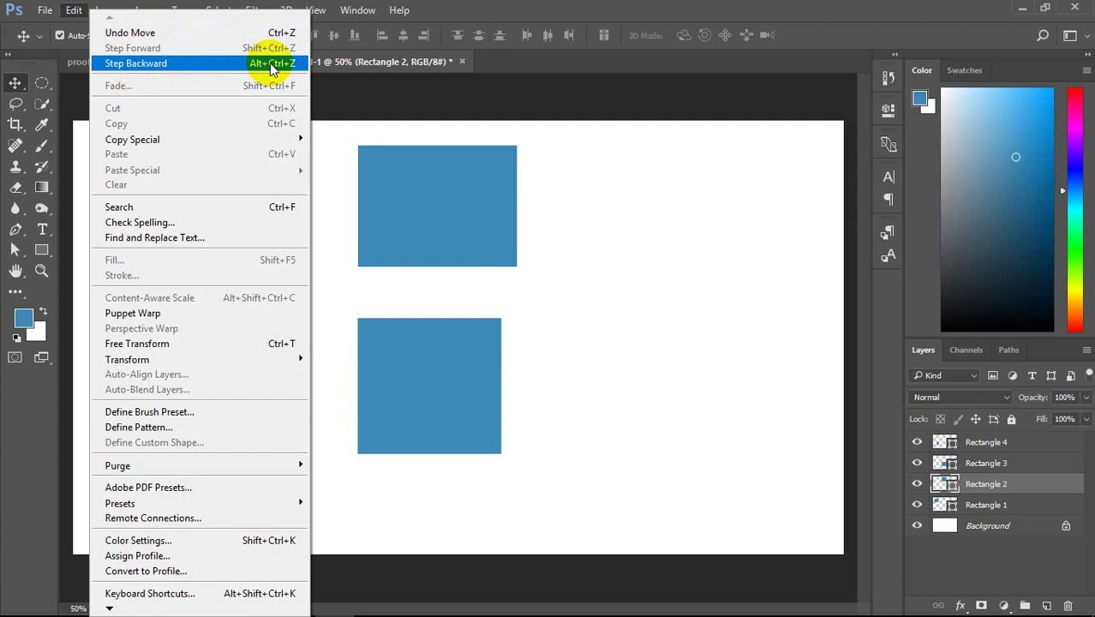
{"action": "left_click", "coordinate": [412, 177]}
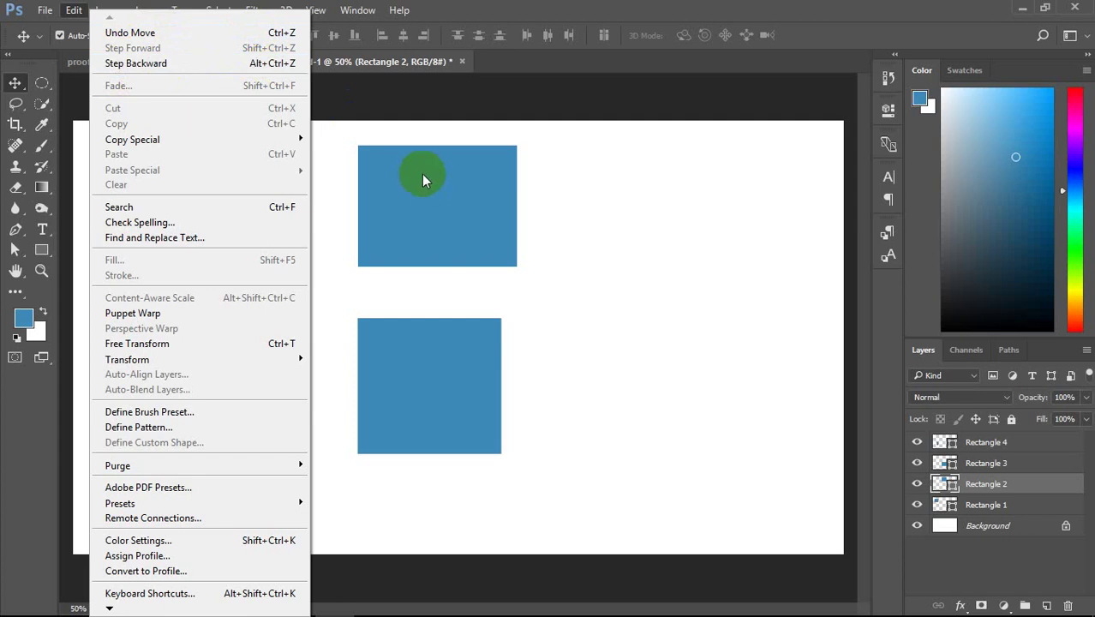
Step: Step backward through History to undo the top and lower rectangle moves
{"action": "left_click", "coordinate": [258, 62]}
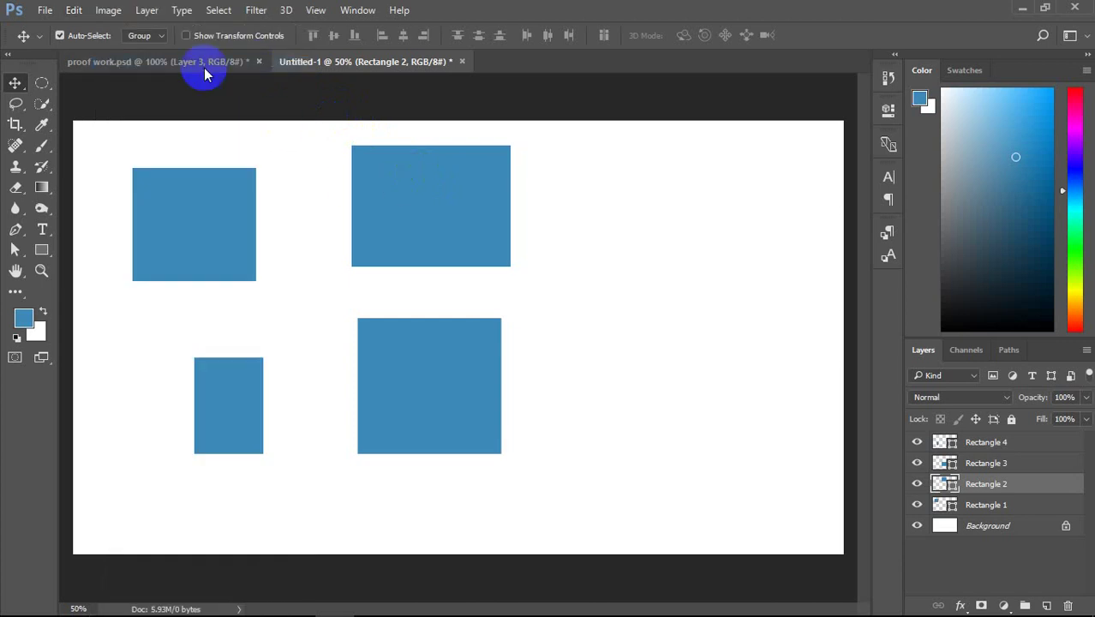
{"action": "left_click", "coordinate": [74, 10]}
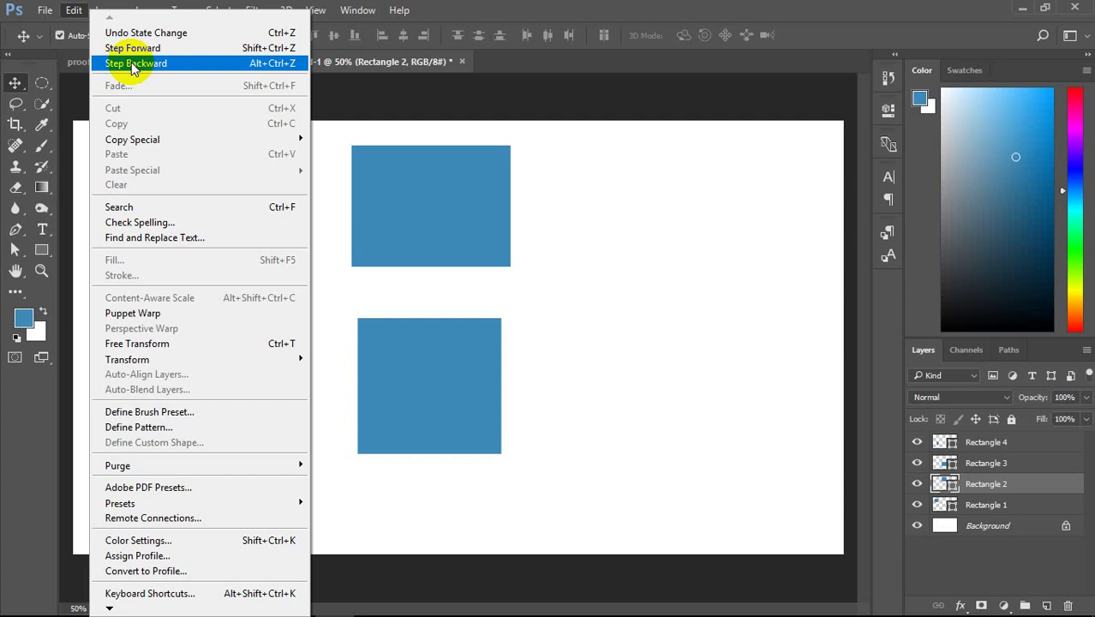
{"action": "left_click", "coordinate": [133, 63]}
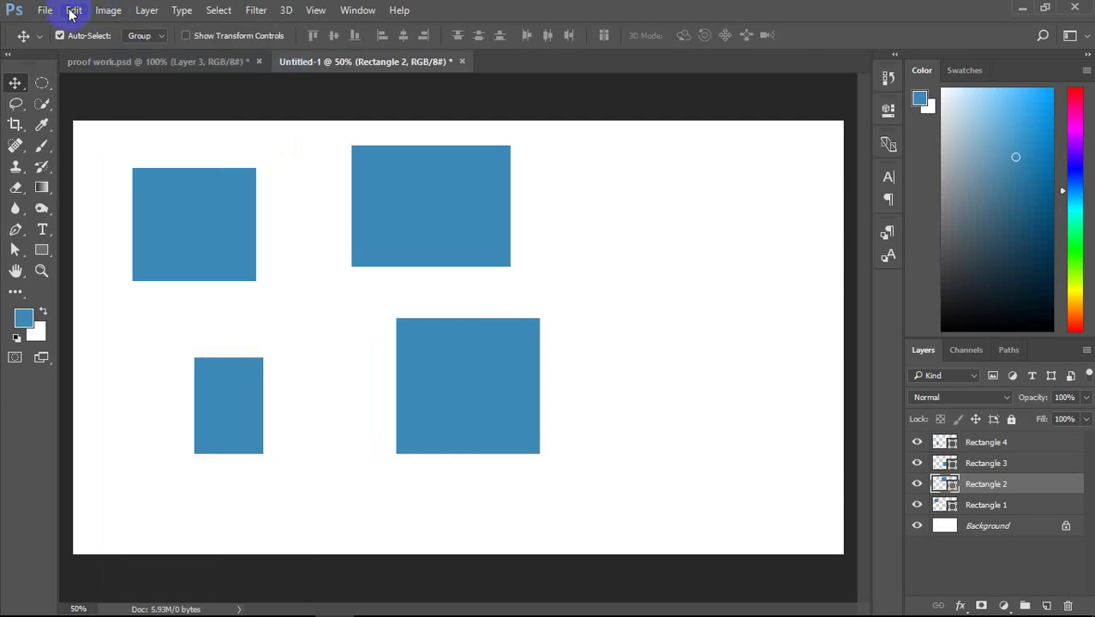
{"action": "left_click", "coordinate": [510, 381]}
{"action": "left_click", "coordinate": [74, 9]}
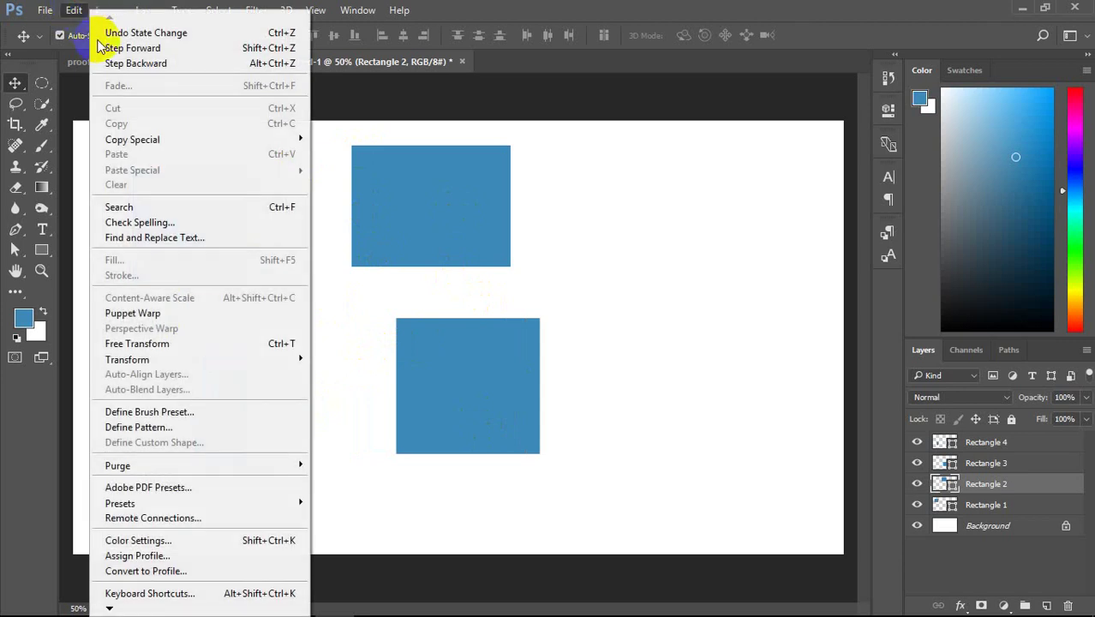
{"action": "left_click", "coordinate": [128, 65]}
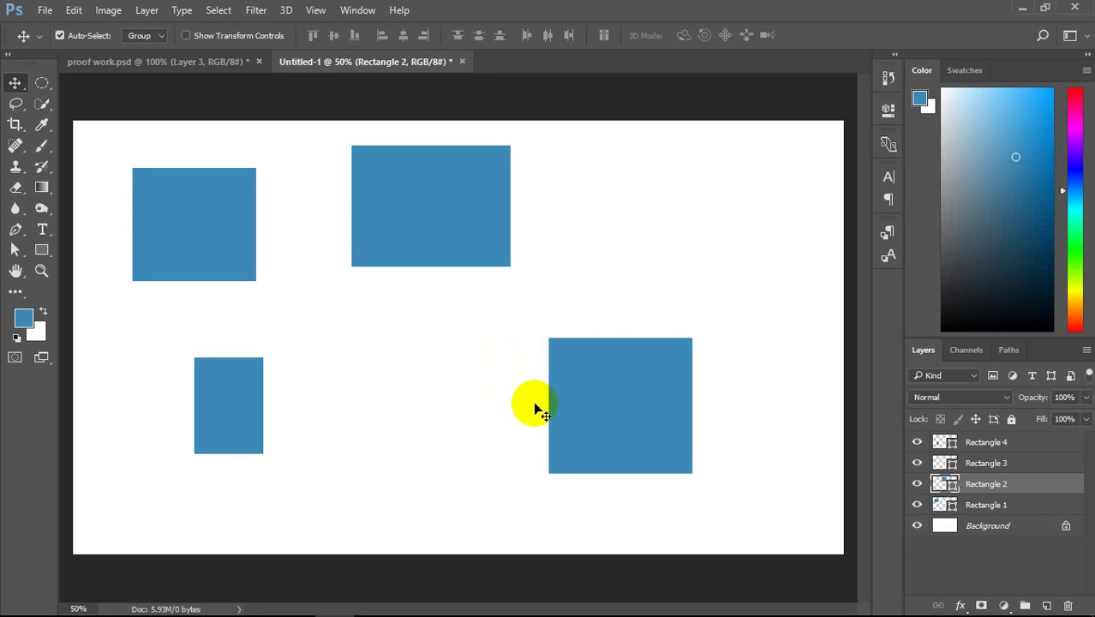
Step: Make Rectangle 3 active and drag the large rectangle left beneath the top-middle rectangle
{"action": "left_click", "coordinate": [1020, 469]}
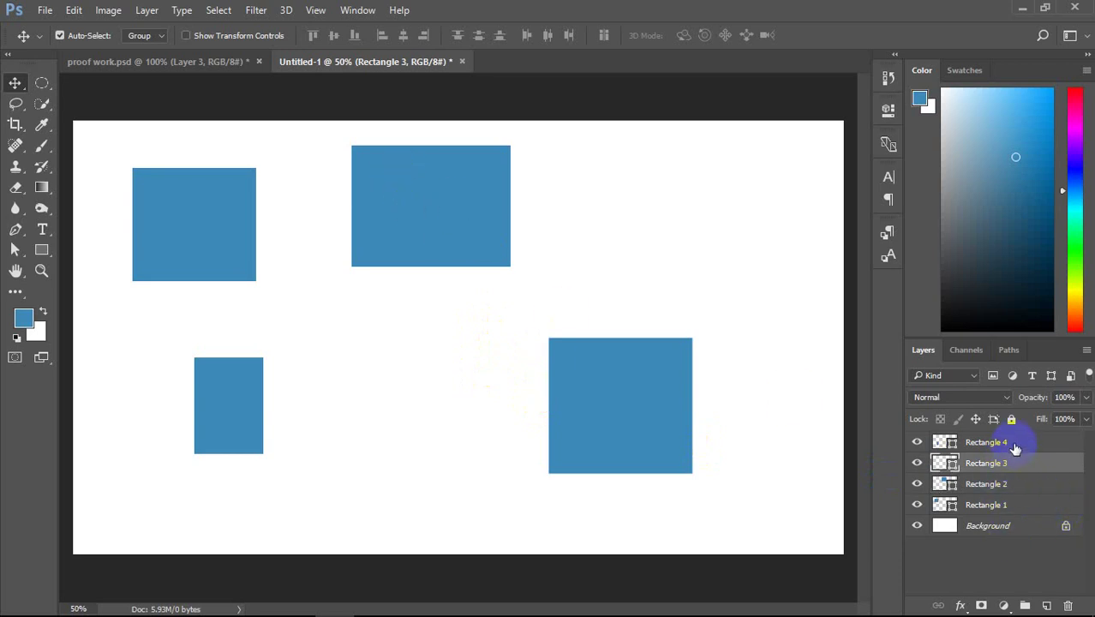
{"action": "left_click_drag", "start_coordinate": [436, 198], "coordinate": [419, 216]}
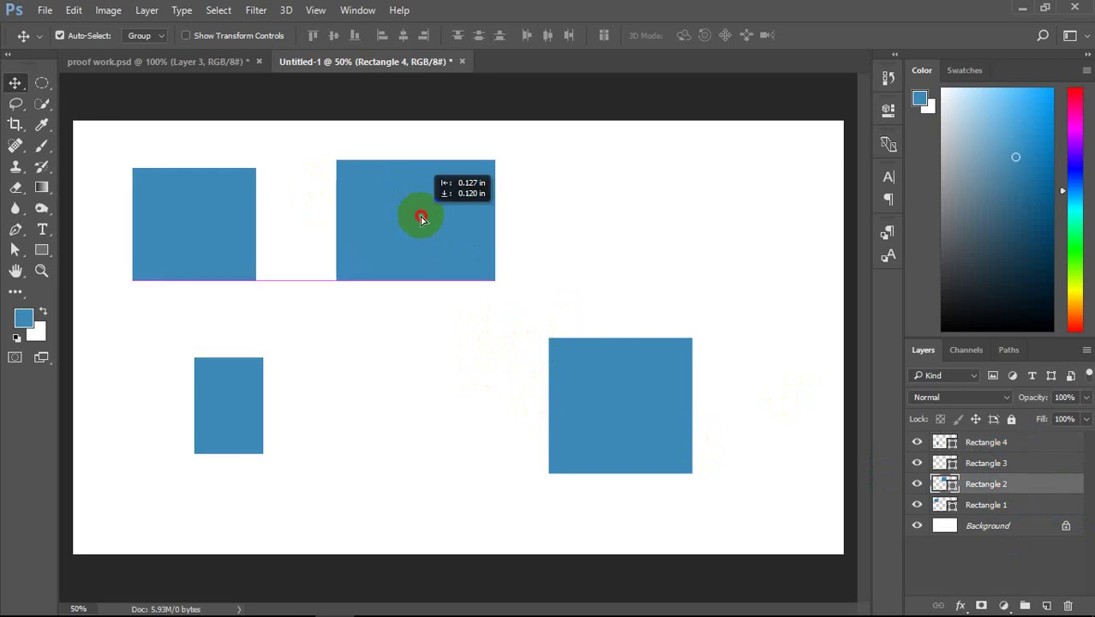
{"action": "mouse_move", "coordinate": [660, 415]}
{"action": "left_mouse_down"}
{"action": "mouse_move", "coordinate": [480, 386]}
{"action": "mouse_move", "coordinate": [490, 396]}
{"action": "left_mouse_up"}
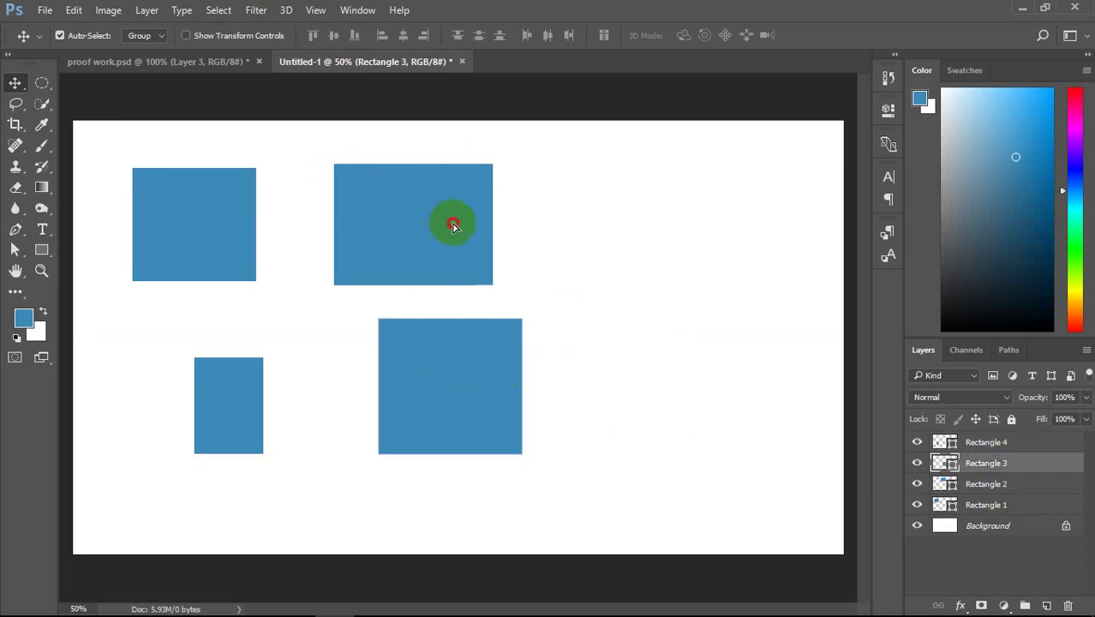
{"action": "left_click_drag", "start_coordinate": [453, 221], "coordinate": [471, 224]}
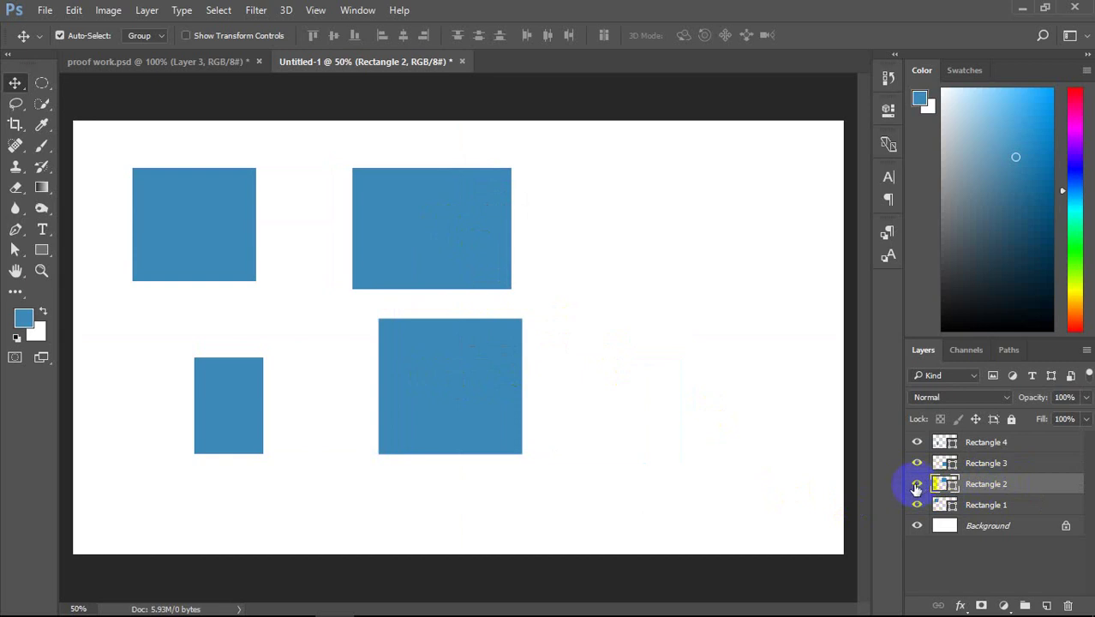
Step: Toggle Rectangle 2 and Rectangle 3 visibility to identify which shapes they are
{"action": "left_click", "coordinate": [917, 485]}
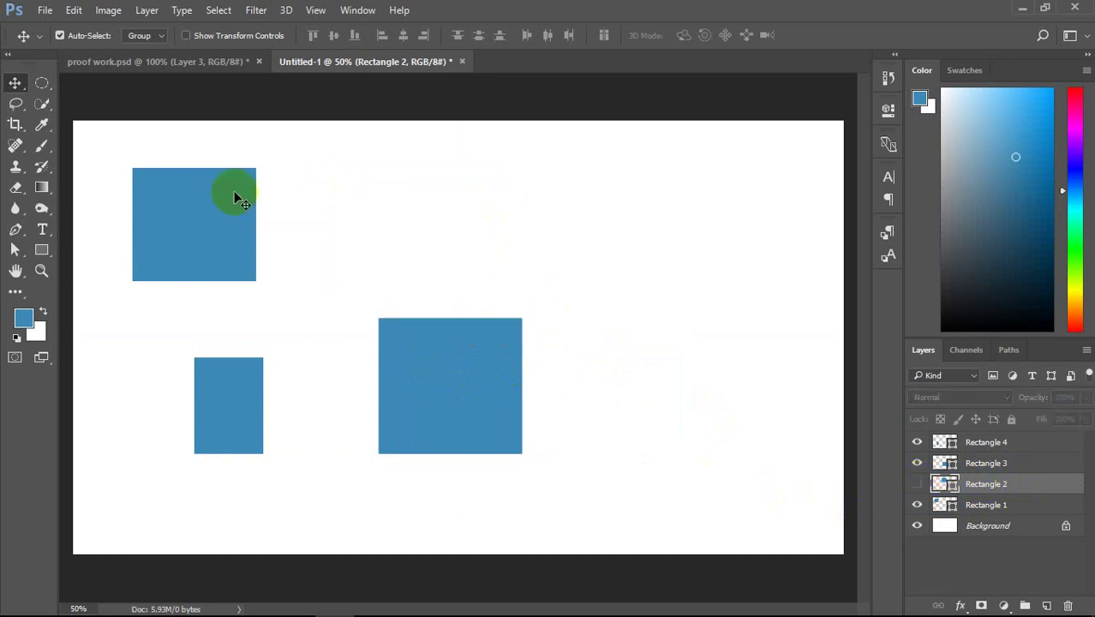
{"action": "left_click", "coordinate": [917, 484]}
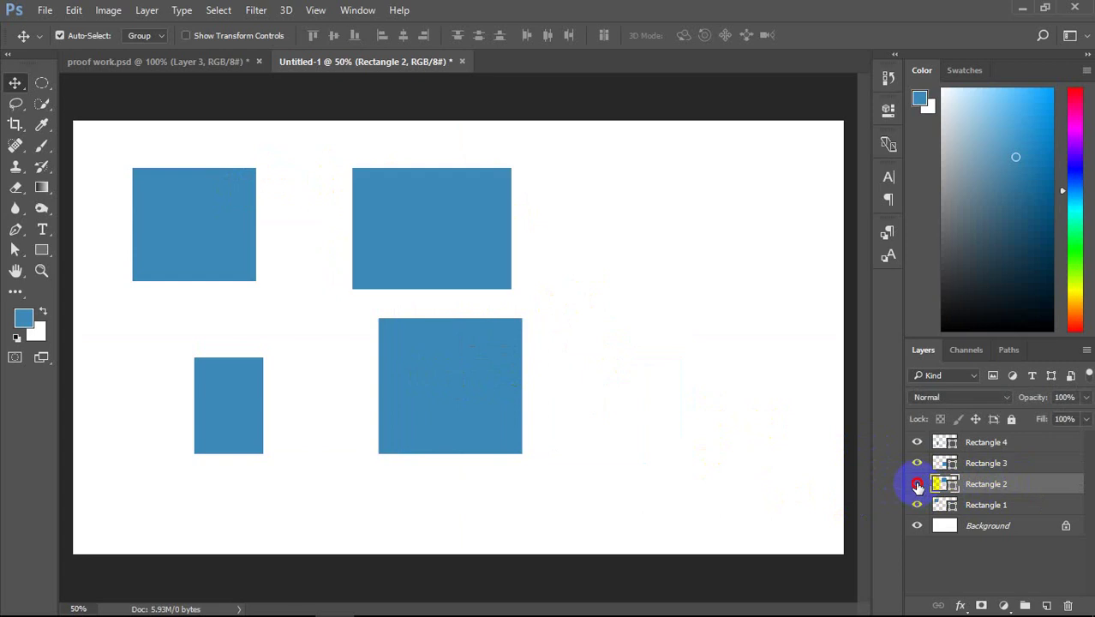
{"action": "left_click", "coordinate": [917, 484]}
{"action": "left_click", "coordinate": [917, 484]}
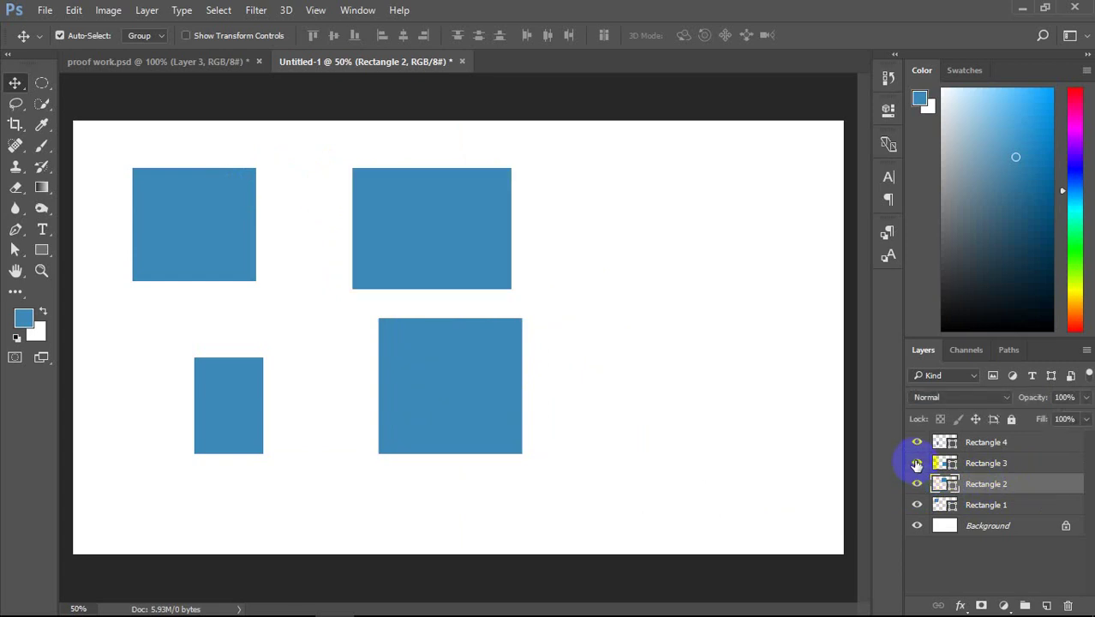
{"action": "left_click", "coordinate": [917, 464]}
{"action": "left_click", "coordinate": [917, 464]}
{"action": "left_click", "coordinate": [917, 463]}
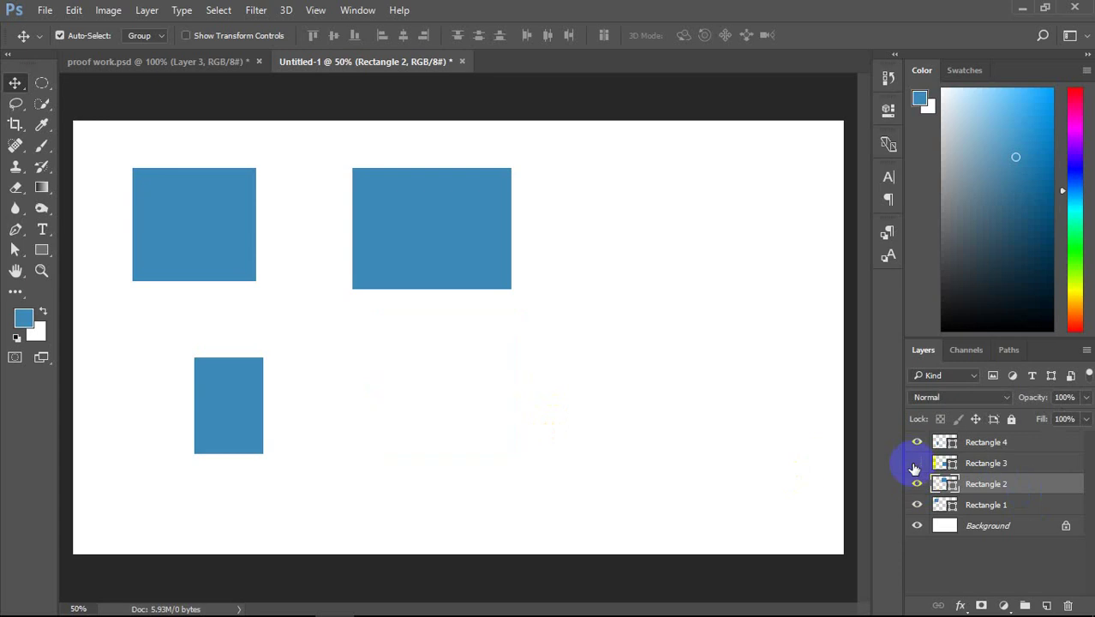
{"action": "left_click", "coordinate": [917, 464]}
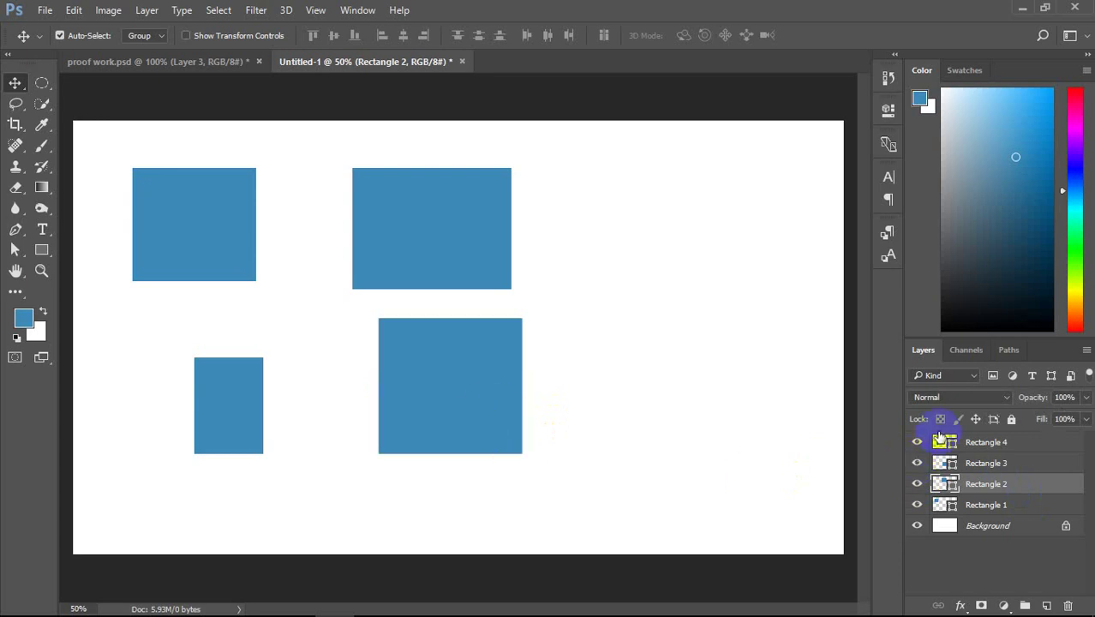
{"action": "left_click", "coordinate": [916, 467]}
Step: Drag the lower middle rectangle up and left, then briefly hide and show Rectangle 3
{"action": "left_click_drag", "start_coordinate": [396, 374], "coordinate": [426, 373]}
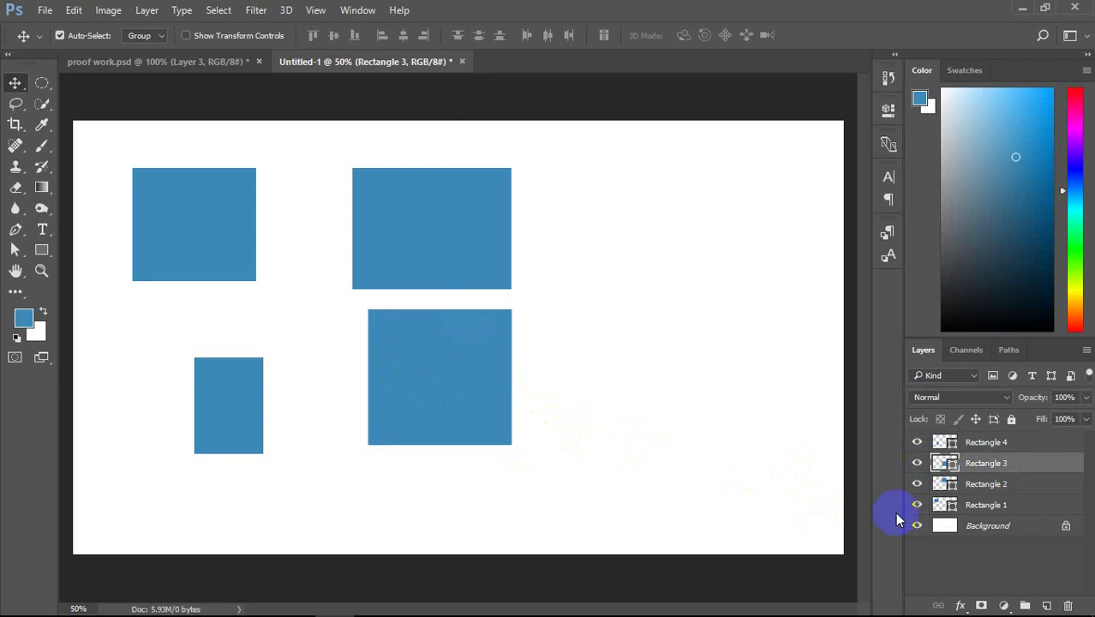
{"action": "left_click_drag", "start_coordinate": [523, 423], "coordinate": [519, 385]}
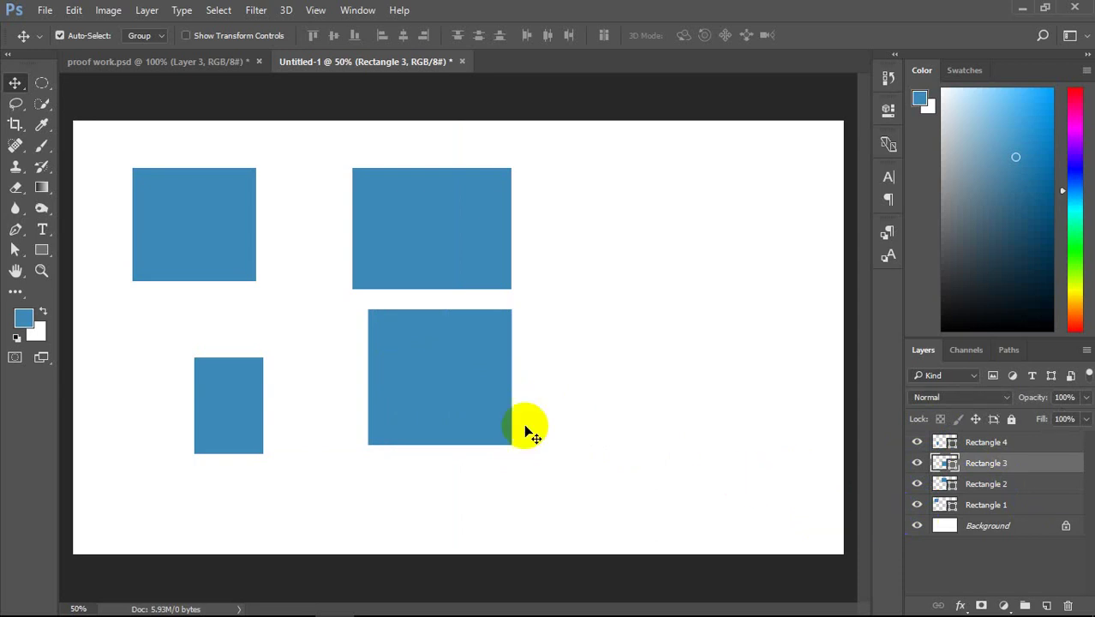
{"action": "left_click", "coordinate": [917, 463]}
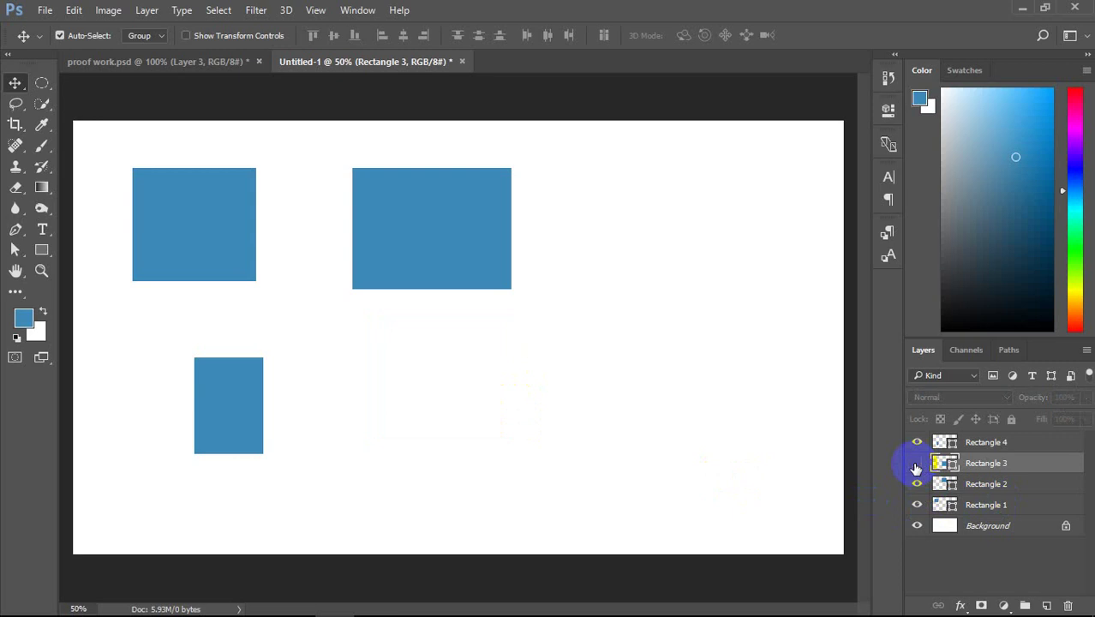
{"action": "left_click", "coordinate": [917, 463]}
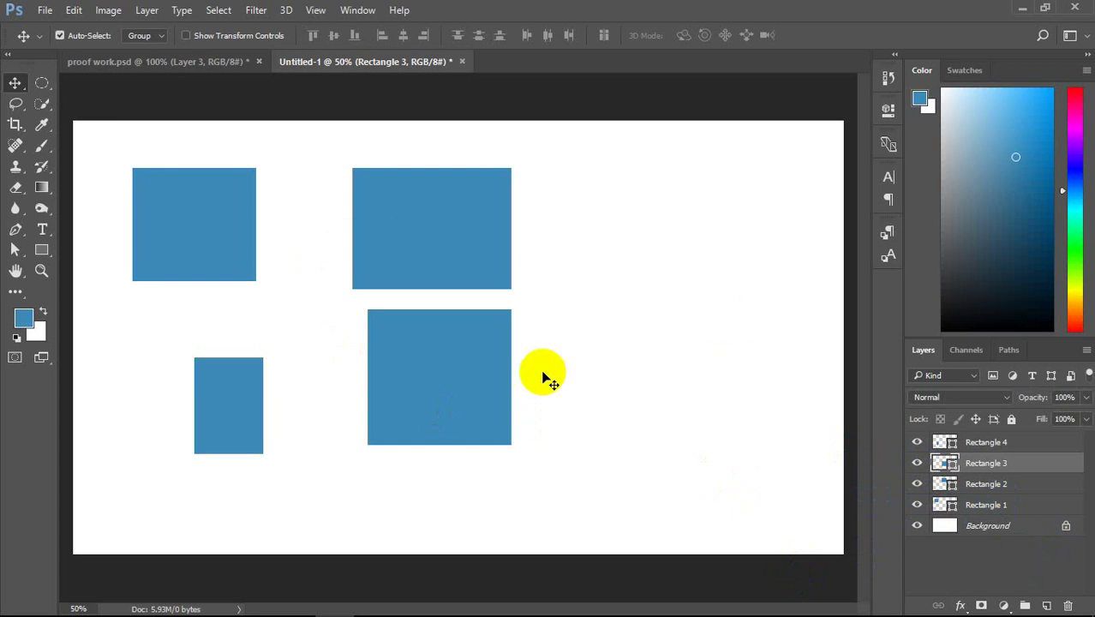
{"action": "left_click", "coordinate": [1020, 442]}
{"action": "left_click", "coordinate": [1017, 508]}
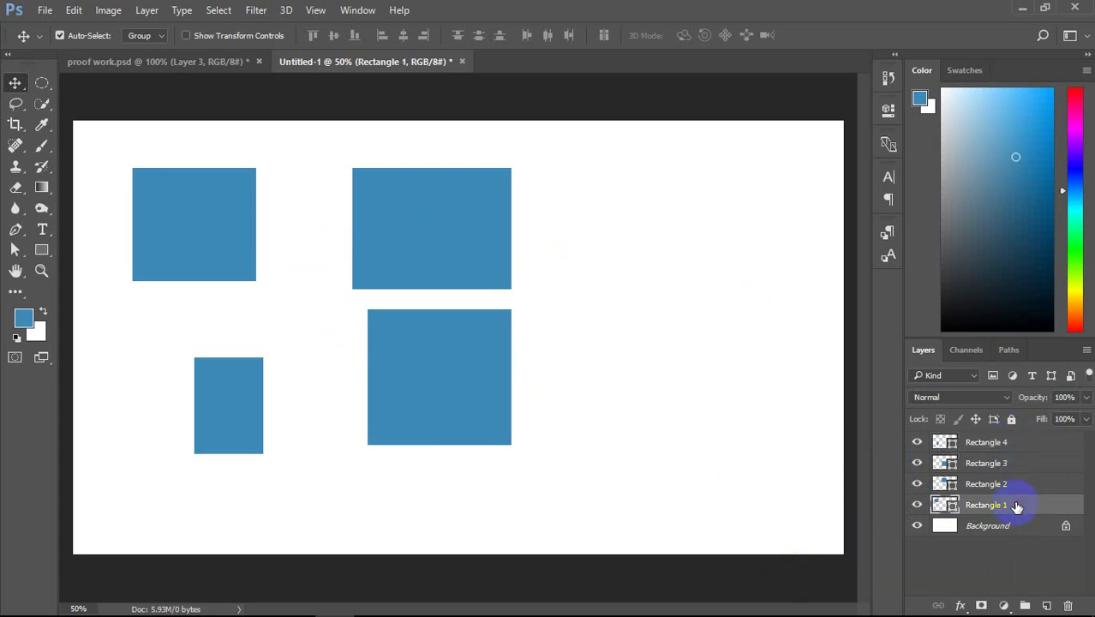
{"action": "left_click", "coordinate": [1008, 441]}
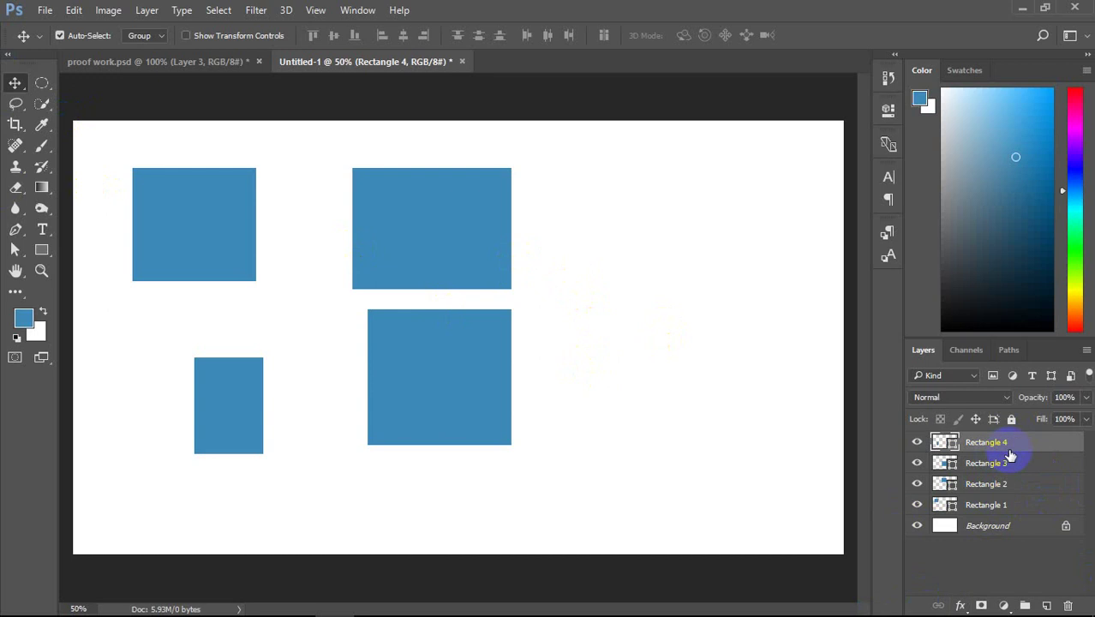
{"action": "left_click", "coordinate": [147, 12]}
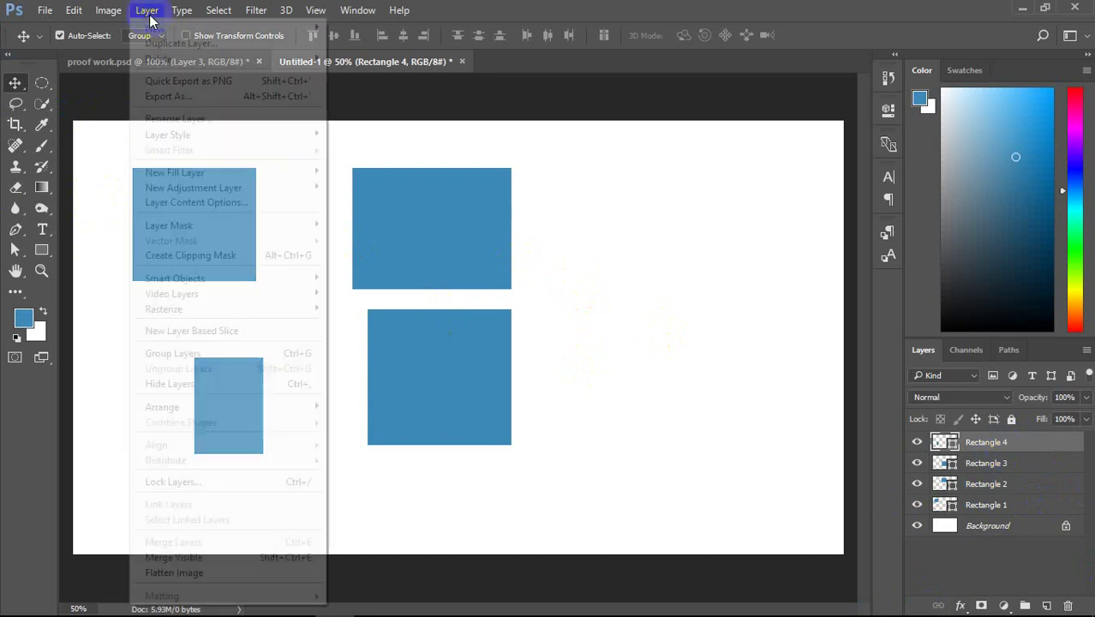
{"action": "left_click", "coordinate": [147, 14]}
{"action": "left_click", "coordinate": [147, 16]}
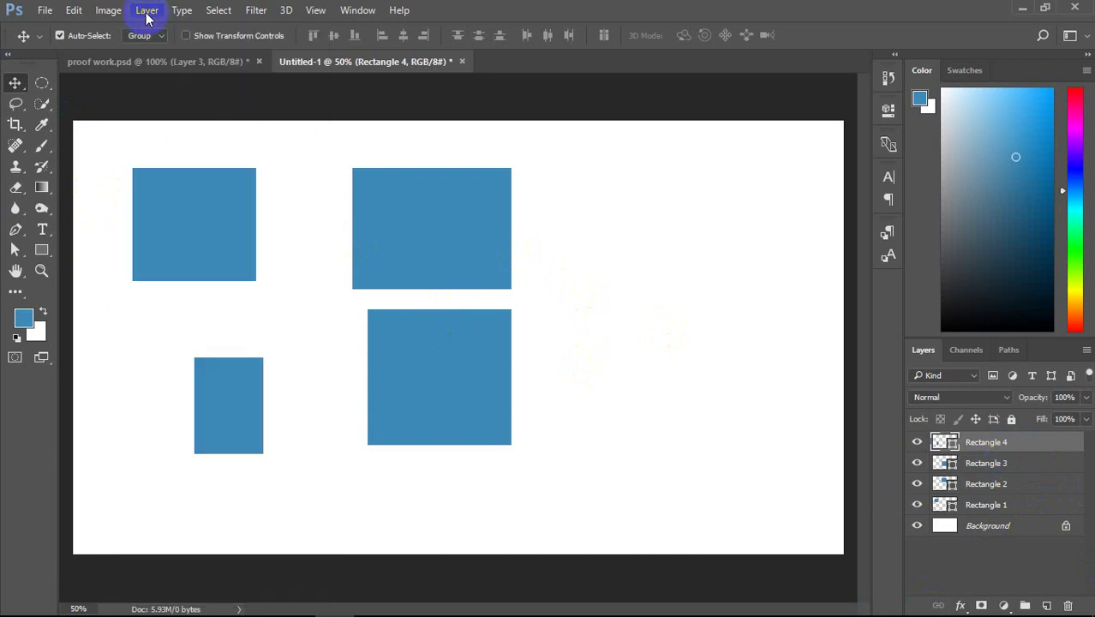
{"action": "left_click", "coordinate": [147, 16]}
{"action": "left_click", "coordinate": [148, 17]}
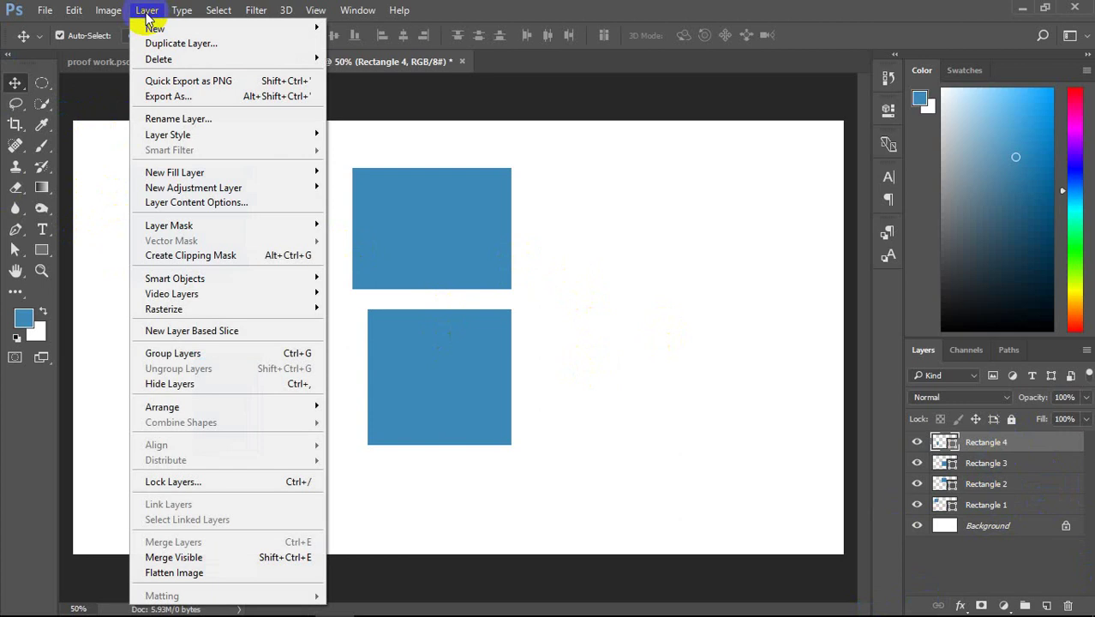
{"action": "left_click", "coordinate": [147, 15]}
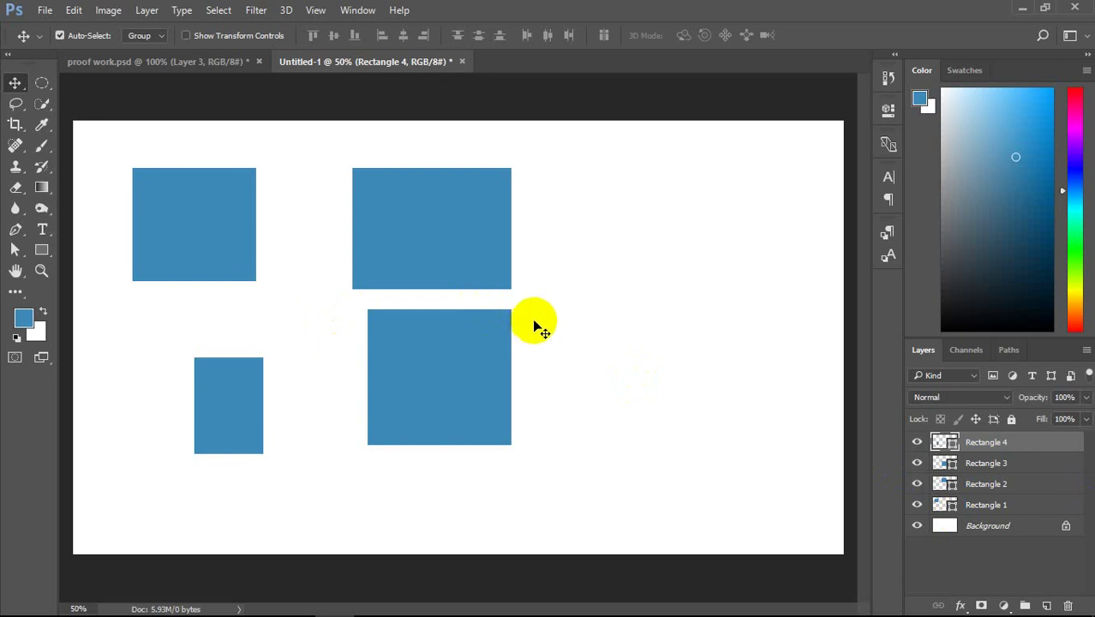
Step: With the Move tool, select Rectangle 1 and nudge the top-left rectangle right and up
{"action": "left_click", "coordinate": [14, 86]}
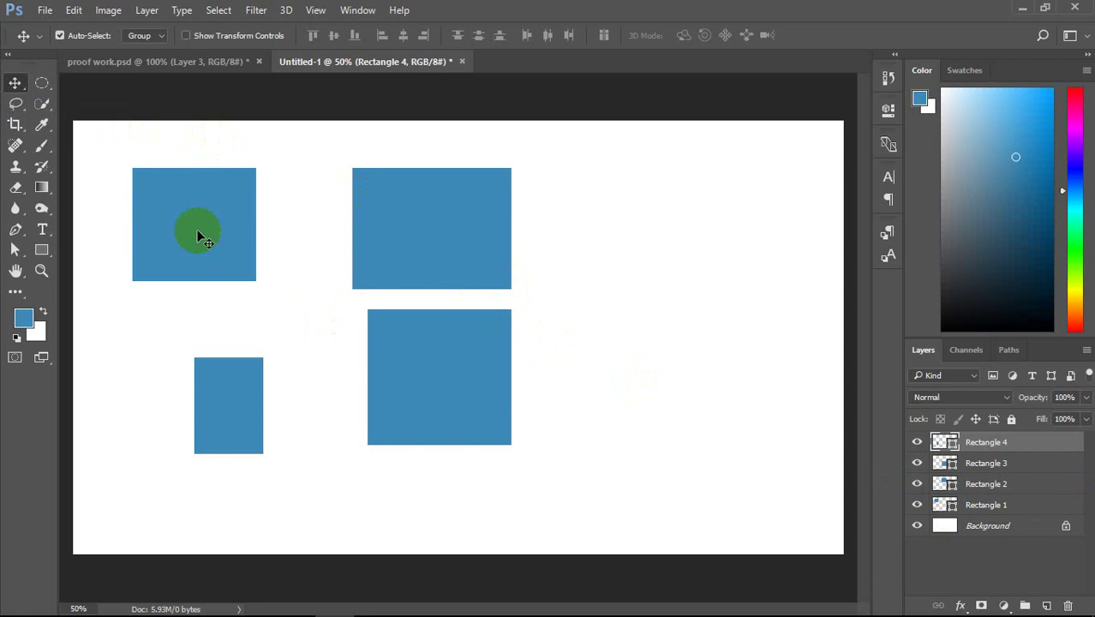
{"action": "left_click", "coordinate": [197, 237]}
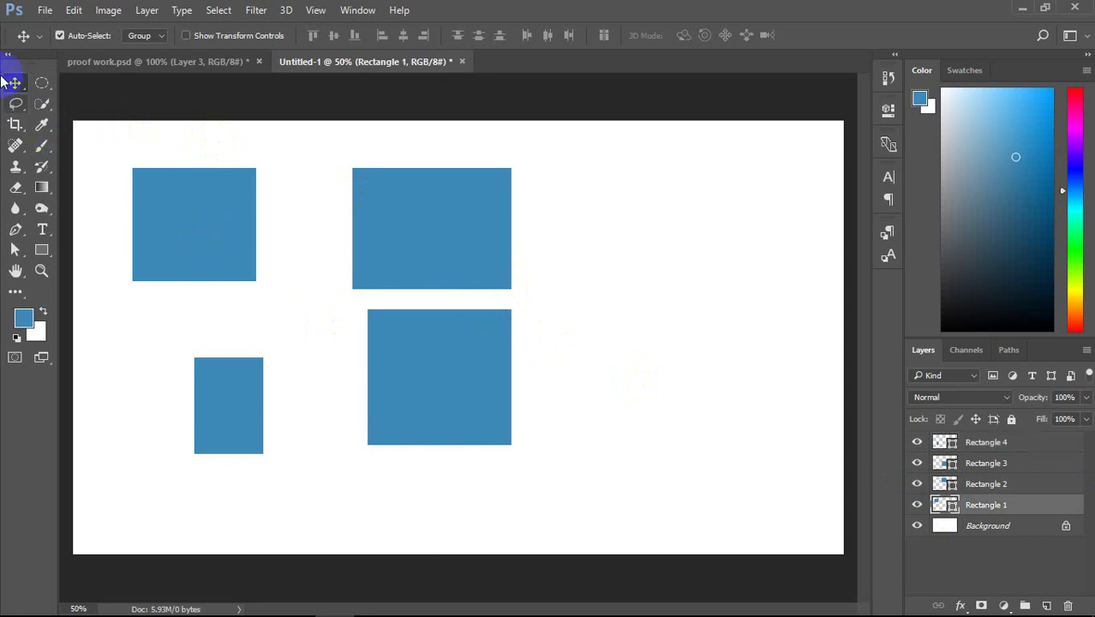
{"action": "left_click_drag", "start_coordinate": [211, 231], "coordinate": [230, 225]}
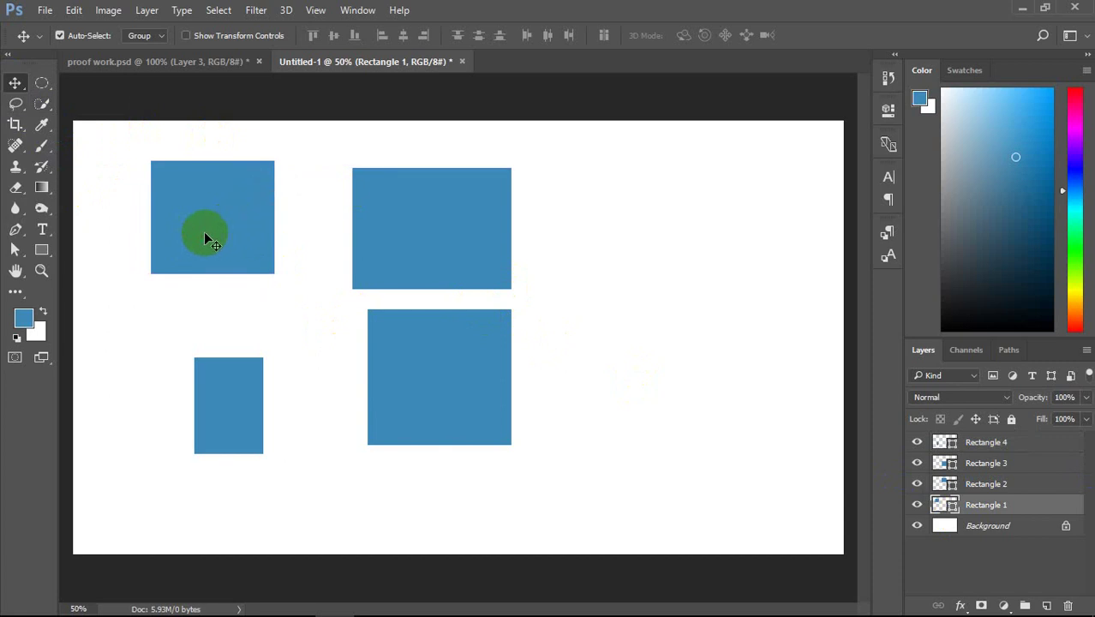
{"action": "right_click", "coordinate": [17, 85]}
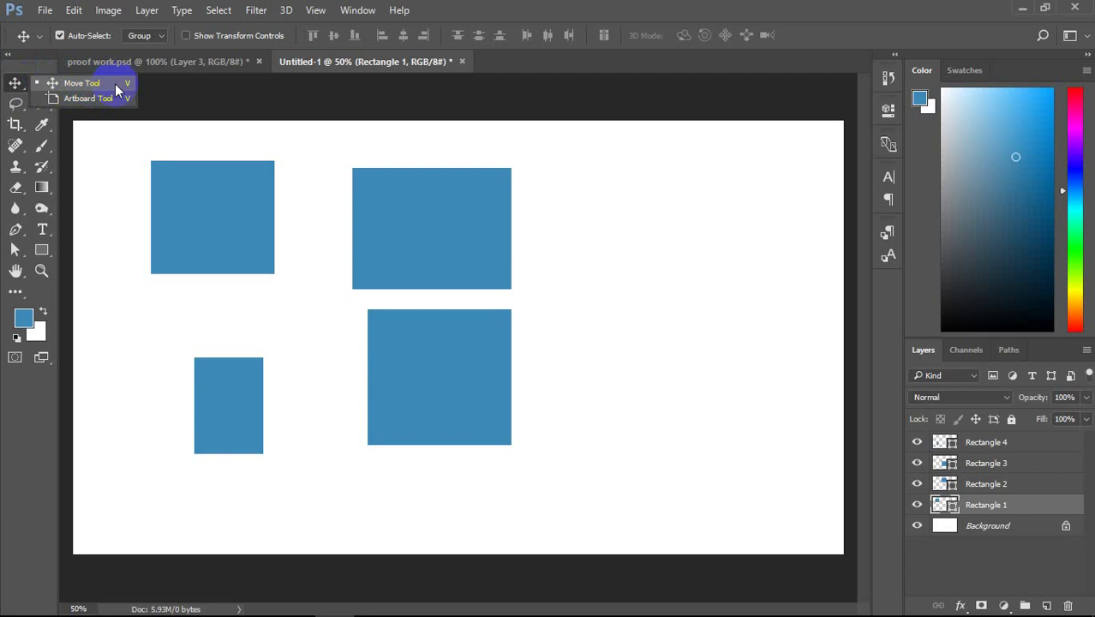
{"action": "left_click", "coordinate": [13, 85]}
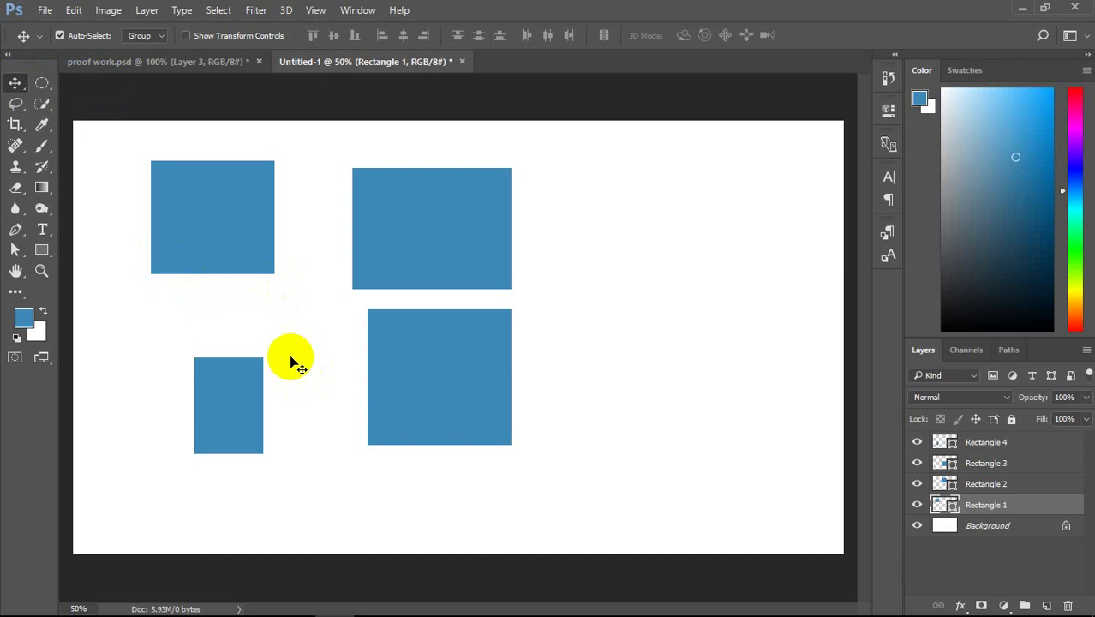
{"action": "left_click", "coordinate": [41, 231]}
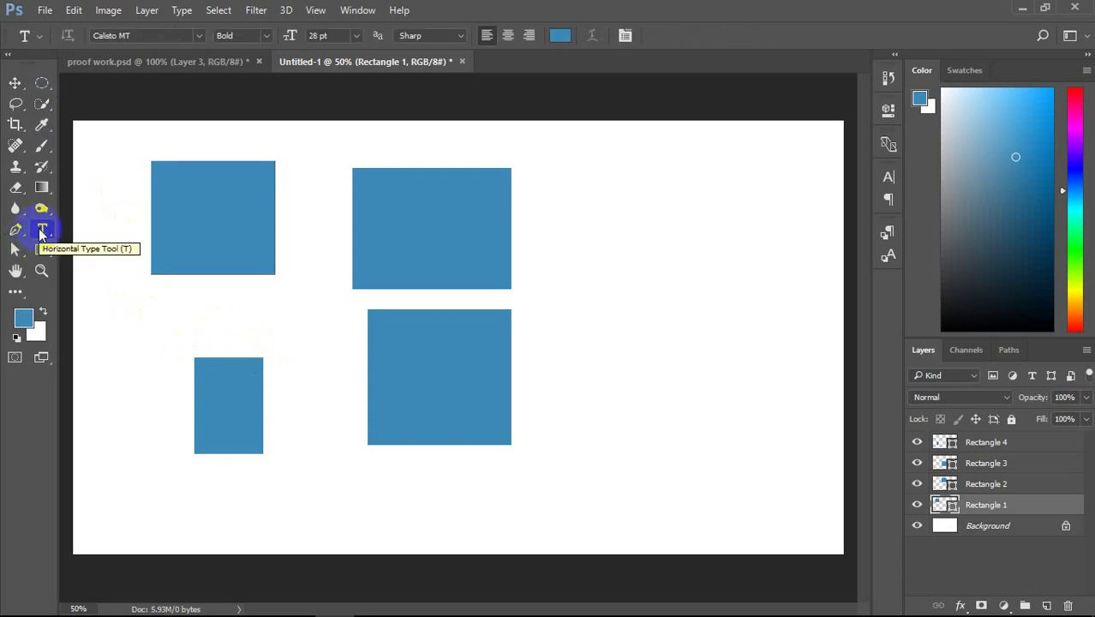
{"action": "left_click", "coordinate": [15, 83]}
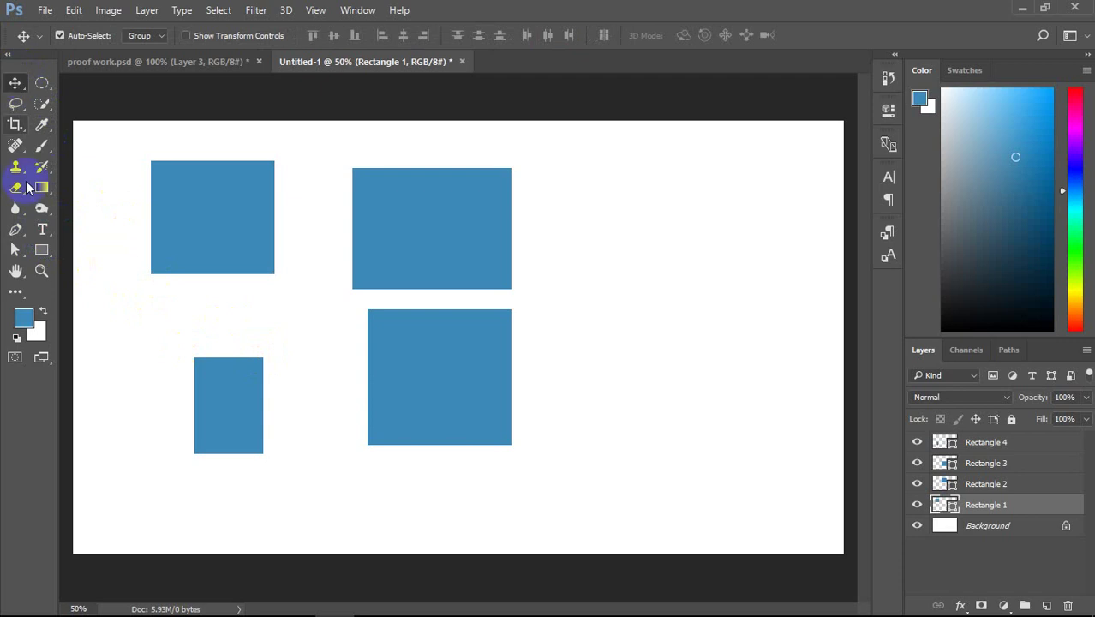
{"action": "left_click", "coordinate": [40, 192]}
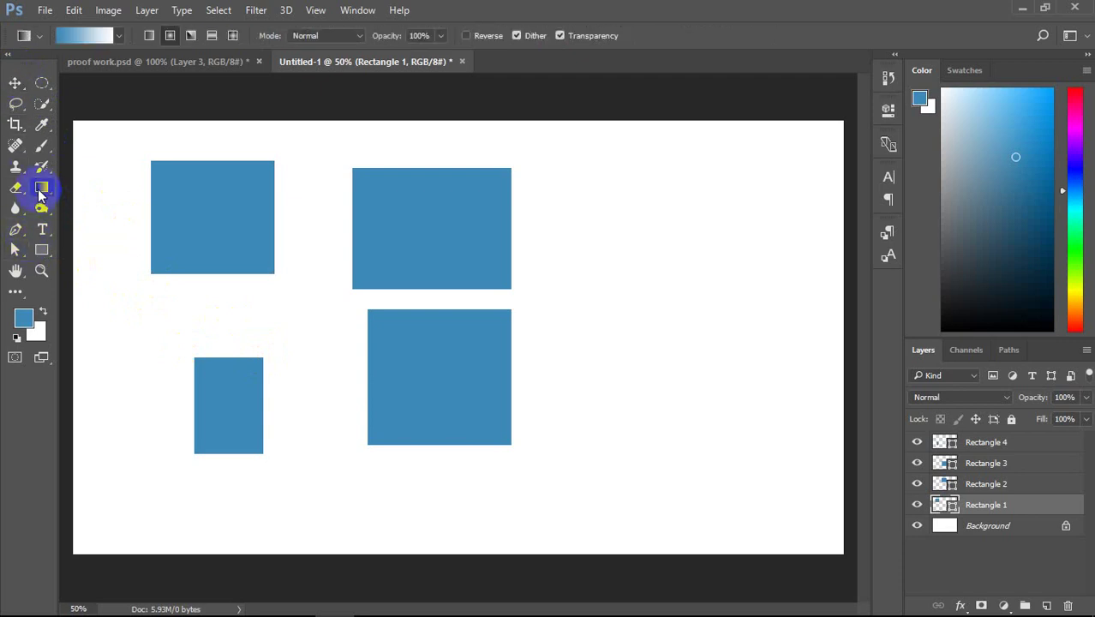
{"action": "left_click", "coordinate": [14, 83]}
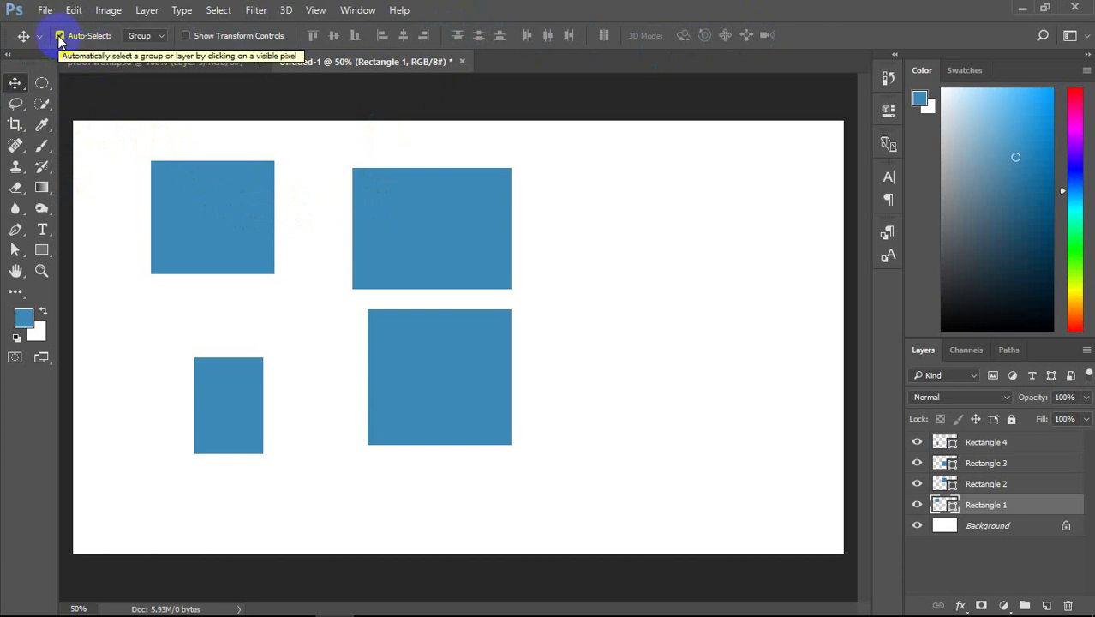
Step: Drag the four rectangles to new spots, raising the top-right one
{"action": "left_click_drag", "start_coordinate": [232, 225], "coordinate": [221, 225]}
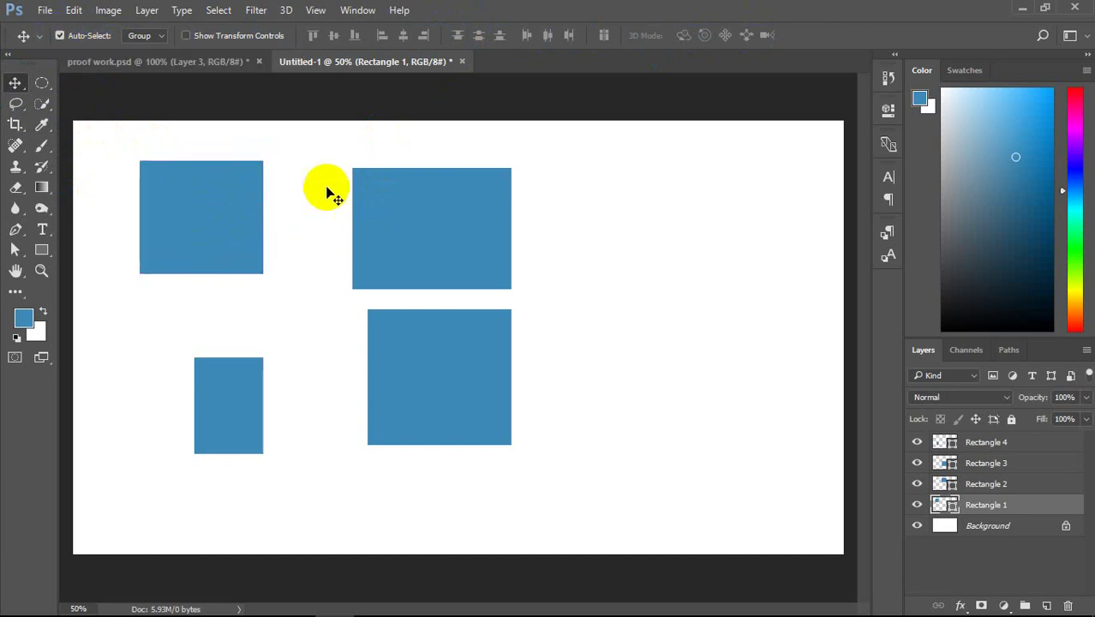
{"action": "left_click_drag", "start_coordinate": [396, 357], "coordinate": [370, 381]}
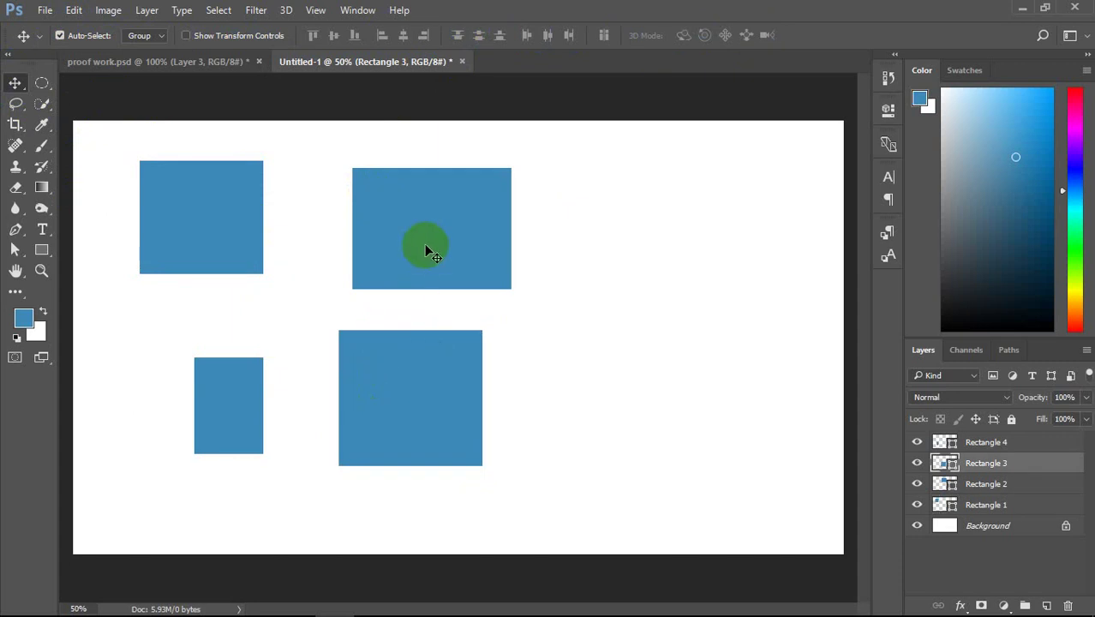
{"action": "left_click_drag", "start_coordinate": [420, 233], "coordinate": [478, 218]}
{"action": "left_click_drag", "start_coordinate": [408, 400], "coordinate": [582, 367]}
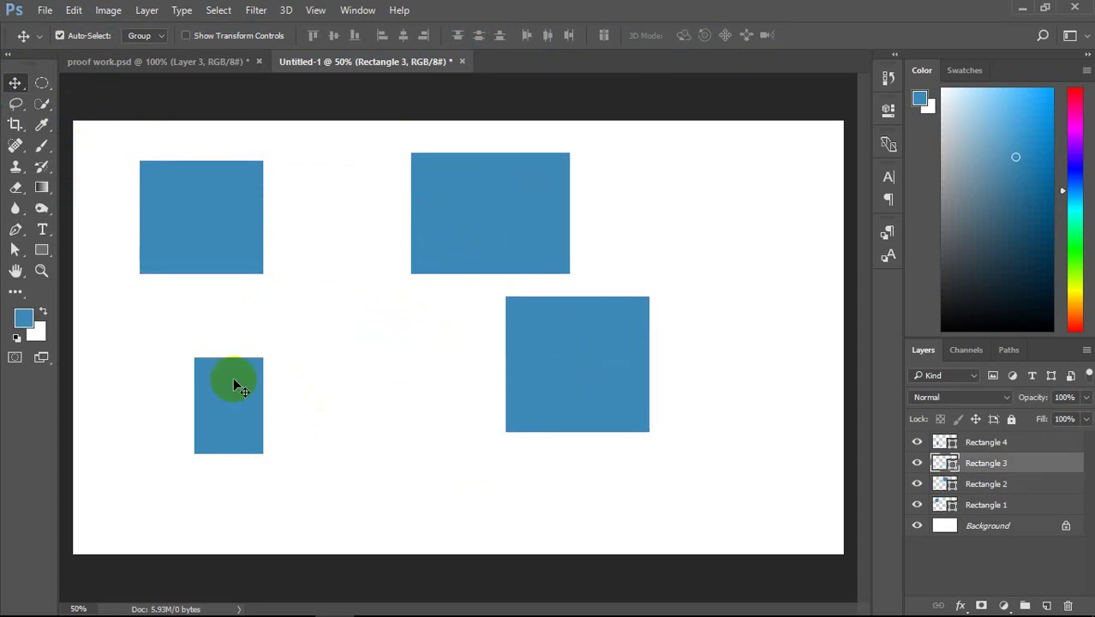
{"action": "left_click_drag", "start_coordinate": [232, 379], "coordinate": [238, 356]}
{"action": "left_click_drag", "start_coordinate": [193, 232], "coordinate": [289, 175]}
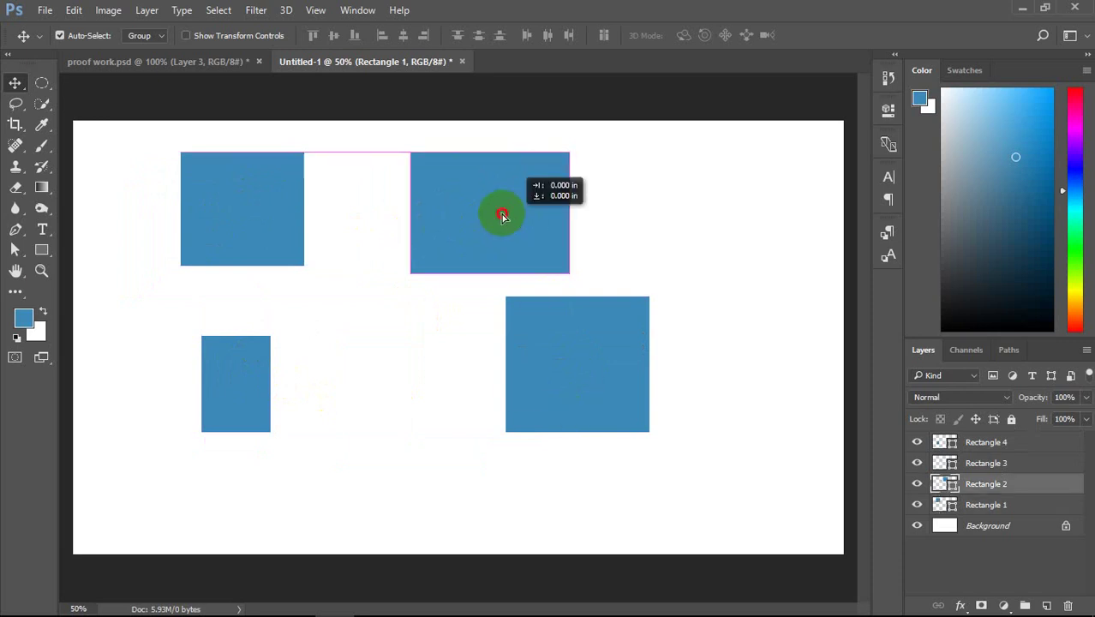
{"action": "left_click_drag", "start_coordinate": [523, 222], "coordinate": [472, 195]}
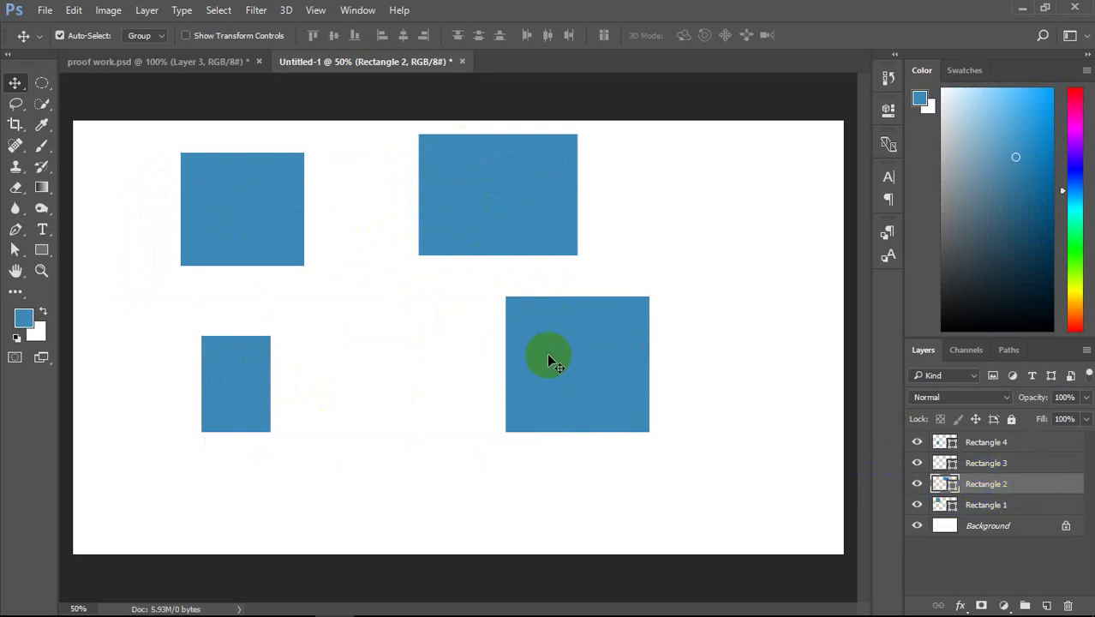
Step: Move the bottom-right rectangle left and down, then select Rectangle 1
{"action": "left_click", "coordinate": [562, 367]}
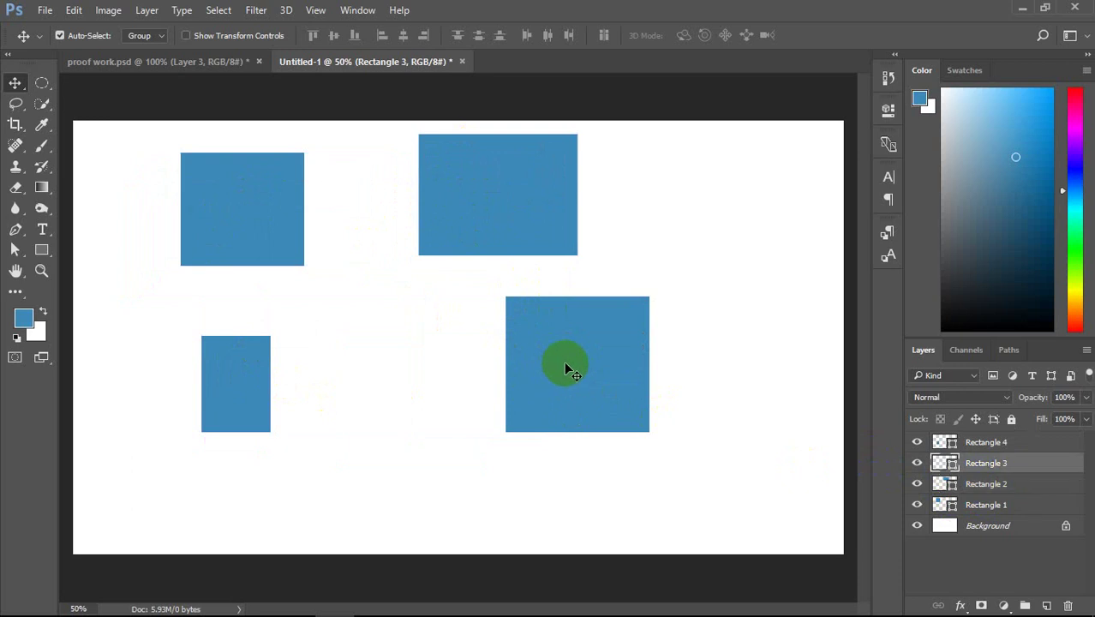
{"action": "left_click_drag", "start_coordinate": [600, 360], "coordinate": [553, 373]}
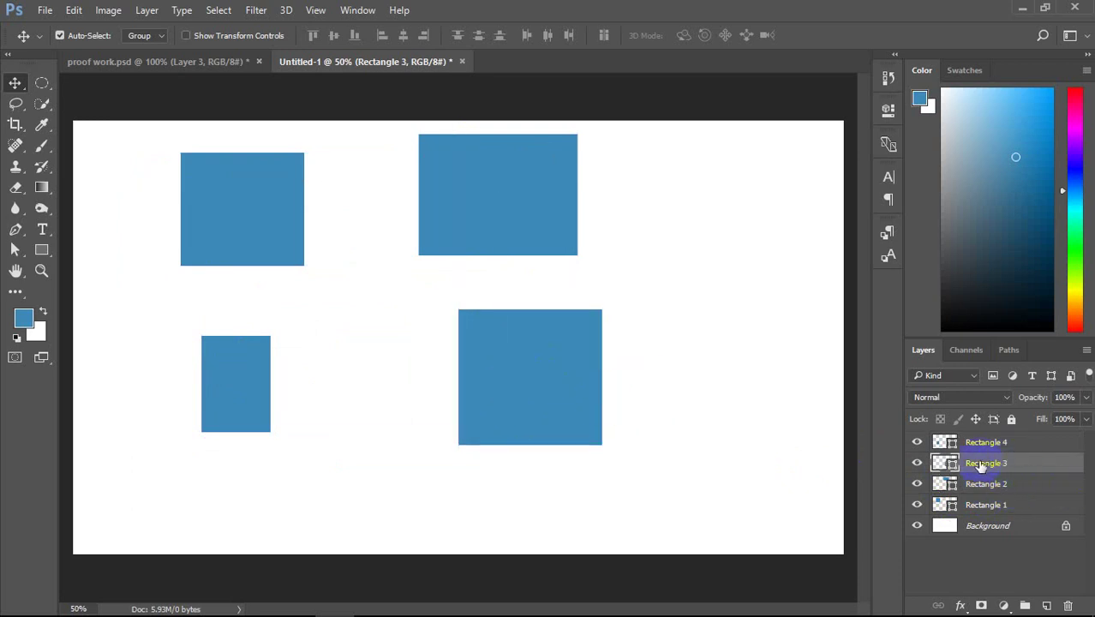
{"action": "left_click", "coordinate": [247, 212]}
{"action": "left_click", "coordinate": [237, 206]}
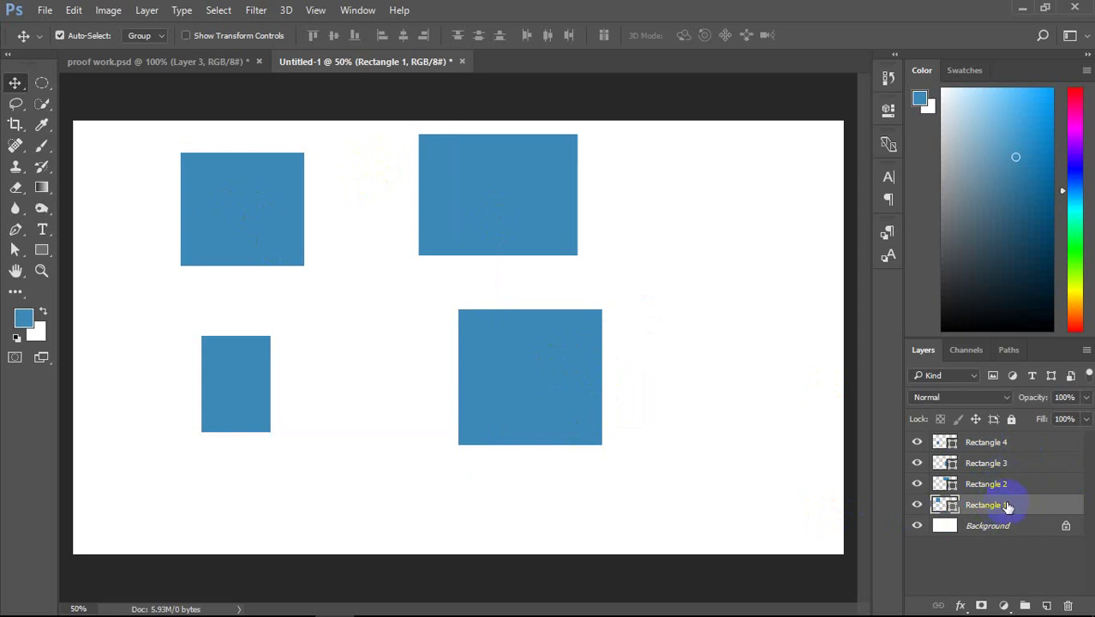
Step: Turn Auto-Select off in the Move tool options bar
{"action": "left_click", "coordinate": [68, 34]}
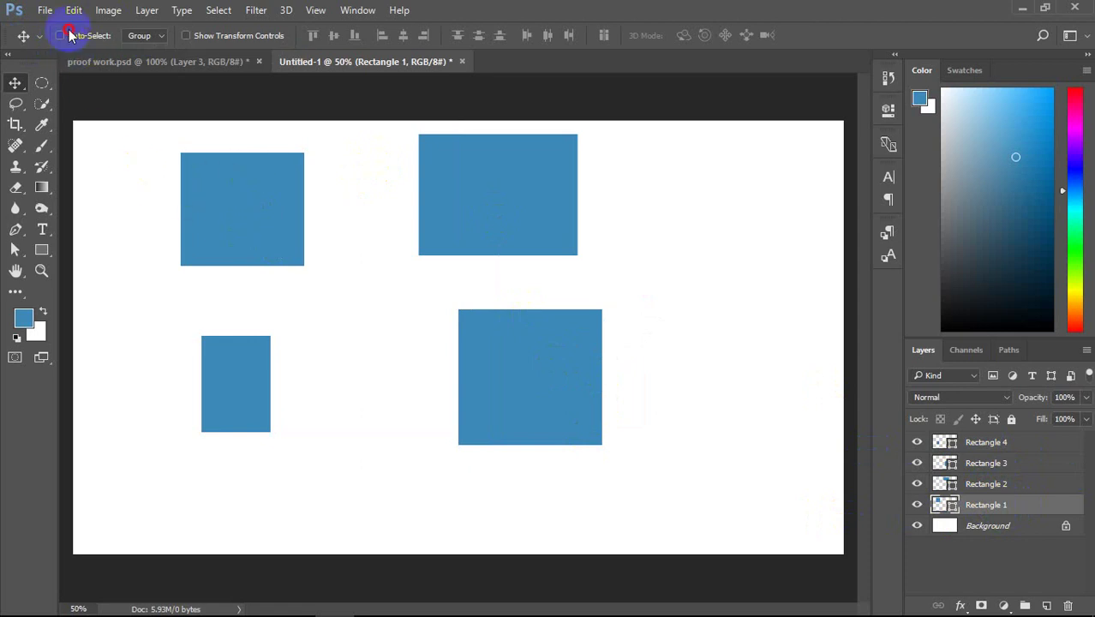
{"action": "left_click", "coordinate": [61, 35]}
{"action": "left_click", "coordinate": [232, 208]}
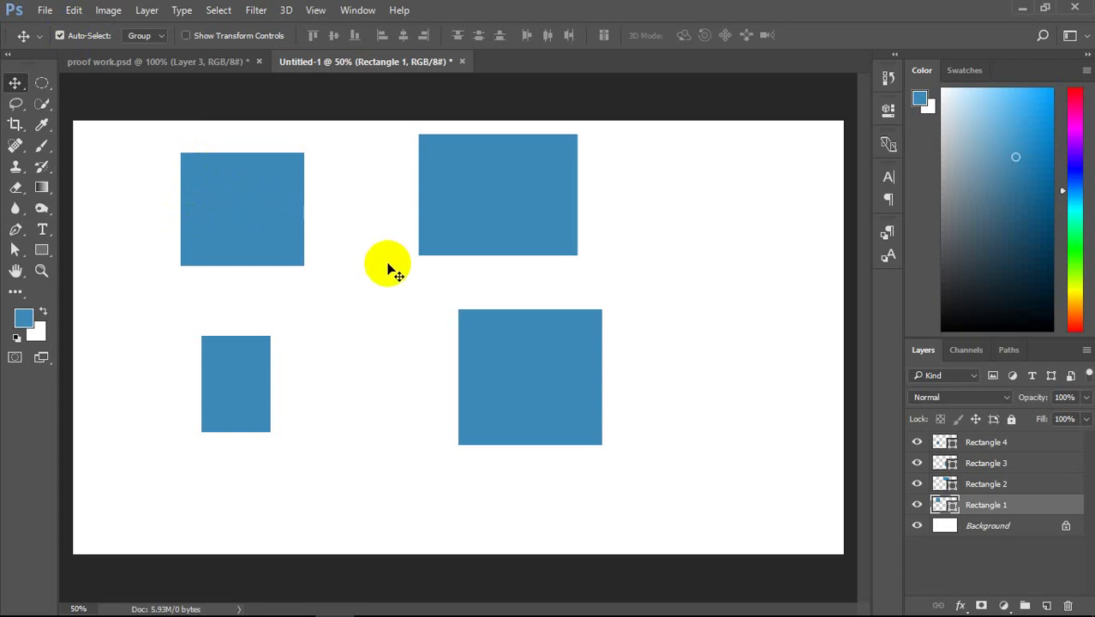
{"action": "left_click", "coordinate": [60, 35]}
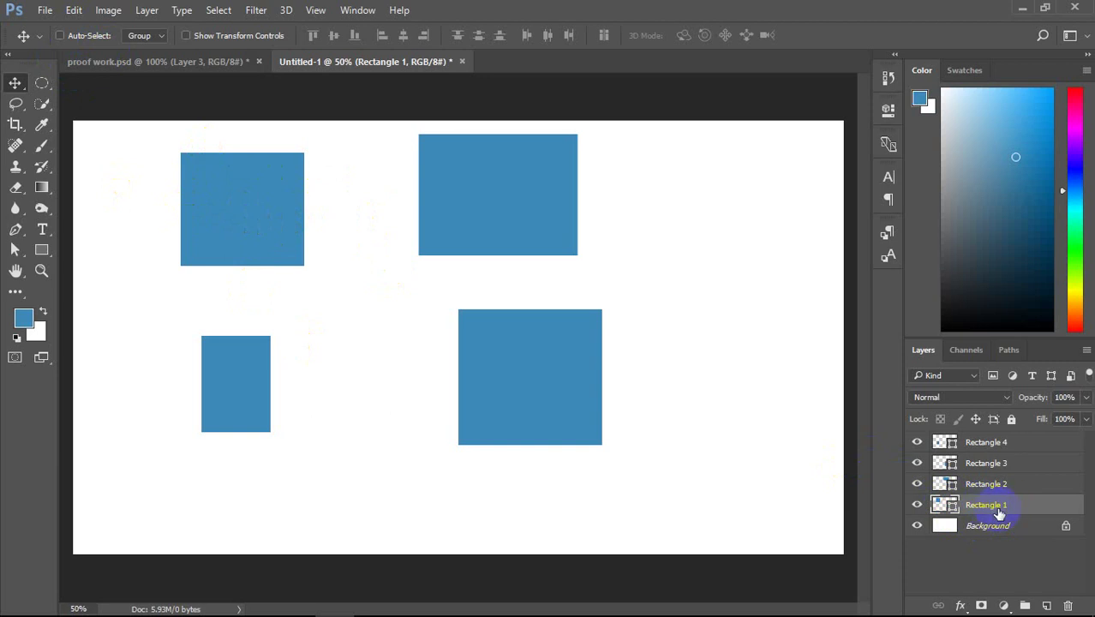
Step: Drag the active top-left rectangle left, then nudge it back slightly
{"action": "left_click", "coordinate": [502, 372]}
{"action": "left_click", "coordinate": [265, 243]}
{"action": "left_click", "coordinate": [506, 202]}
{"action": "left_click", "coordinate": [508, 190]}
{"action": "left_click_drag", "start_coordinate": [502, 176], "coordinate": [460, 176]}
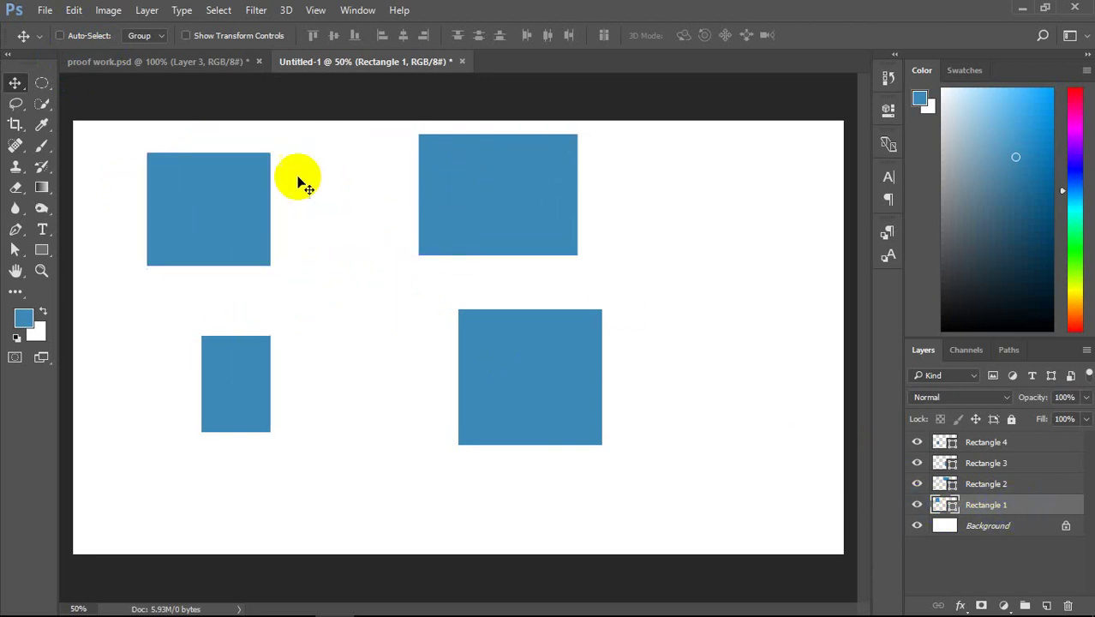
{"action": "left_click_drag", "start_coordinate": [508, 213], "coordinate": [533, 181]}
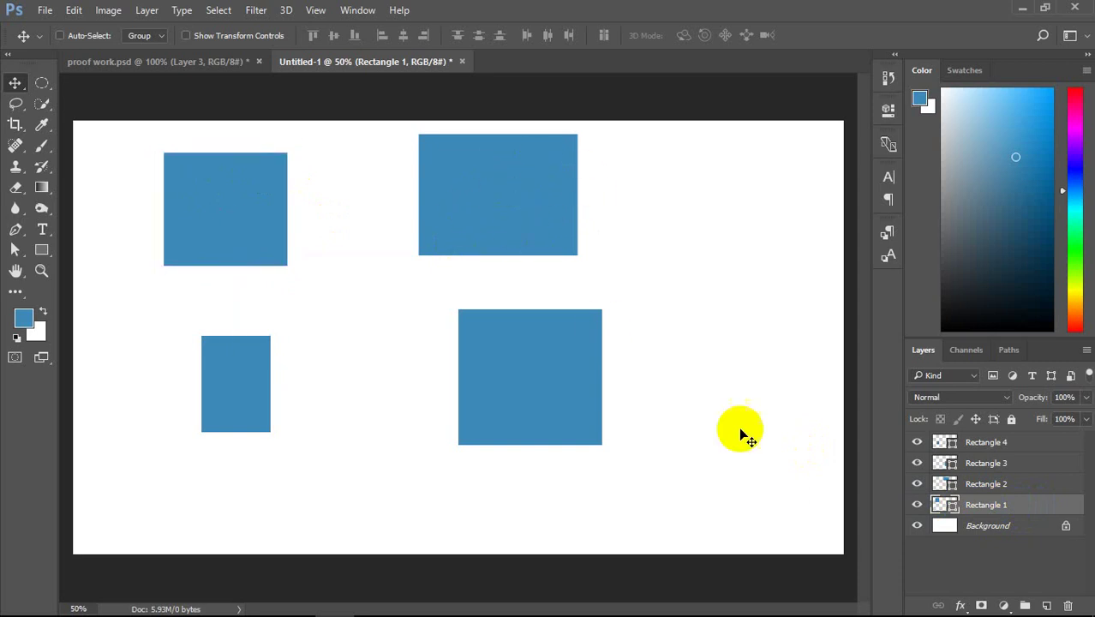
Step: Re-enable Auto-Select and drag the right-hand and left-hand rectangles to new positions
{"action": "left_click", "coordinate": [60, 36]}
{"action": "left_click_drag", "start_coordinate": [502, 349], "coordinate": [559, 367]}
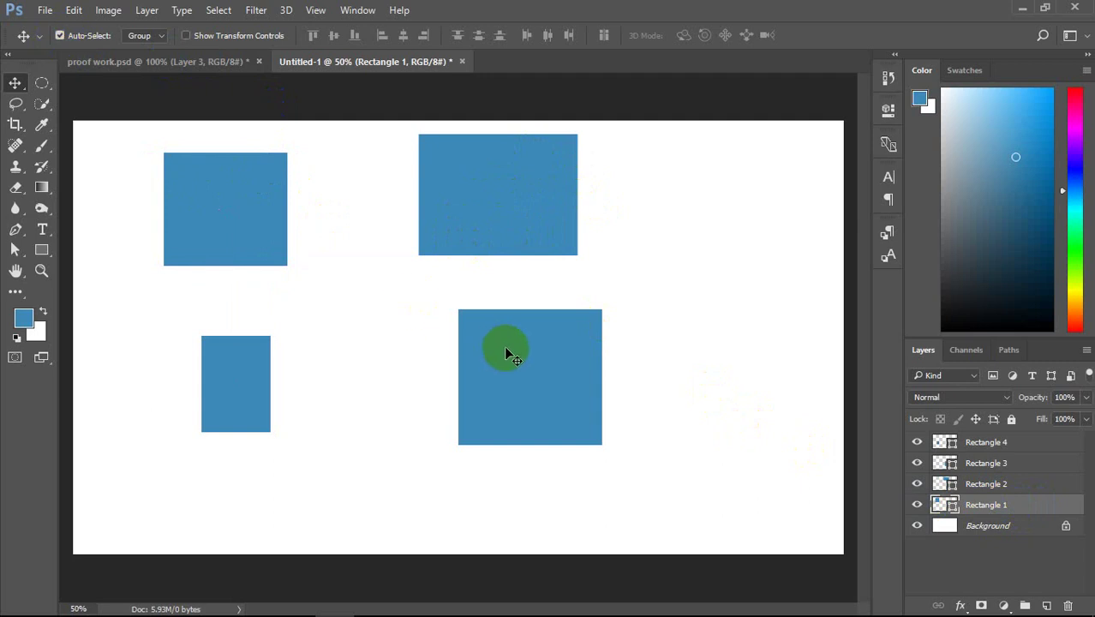
{"action": "left_click_drag", "start_coordinate": [514, 190], "coordinate": [593, 190]}
{"action": "left_click_drag", "start_coordinate": [248, 376], "coordinate": [299, 389]}
{"action": "mouse_move", "coordinate": [188, 214]}
{"action": "left_mouse_down"}
{"action": "mouse_move", "coordinate": [262, 208]}
{"action": "mouse_move", "coordinate": [325, 227]}
{"action": "mouse_move", "coordinate": [264, 217]}
{"action": "left_mouse_up"}
Step: Shift the rectangles leftward and open the Auto-Select Group/Layer dropdown
{"action": "left_click", "coordinate": [304, 408]}
{"action": "left_click_drag", "start_coordinate": [219, 392], "coordinate": [229, 392]}
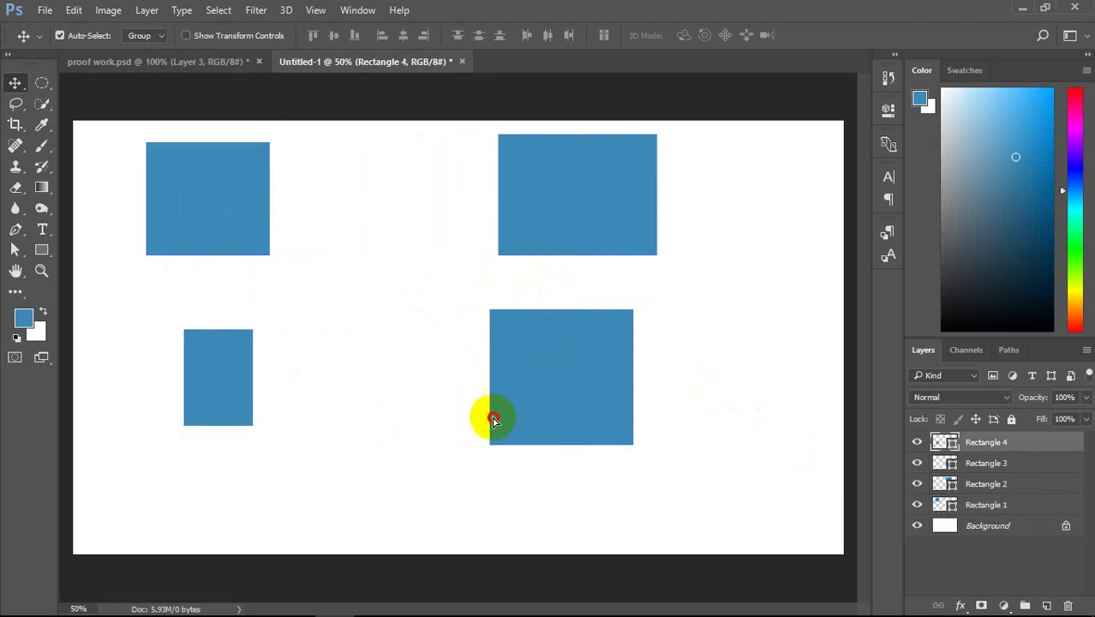
{"action": "left_click_drag", "start_coordinate": [491, 416], "coordinate": [420, 437]}
{"action": "left_click_drag", "start_coordinate": [581, 218], "coordinate": [463, 240]}
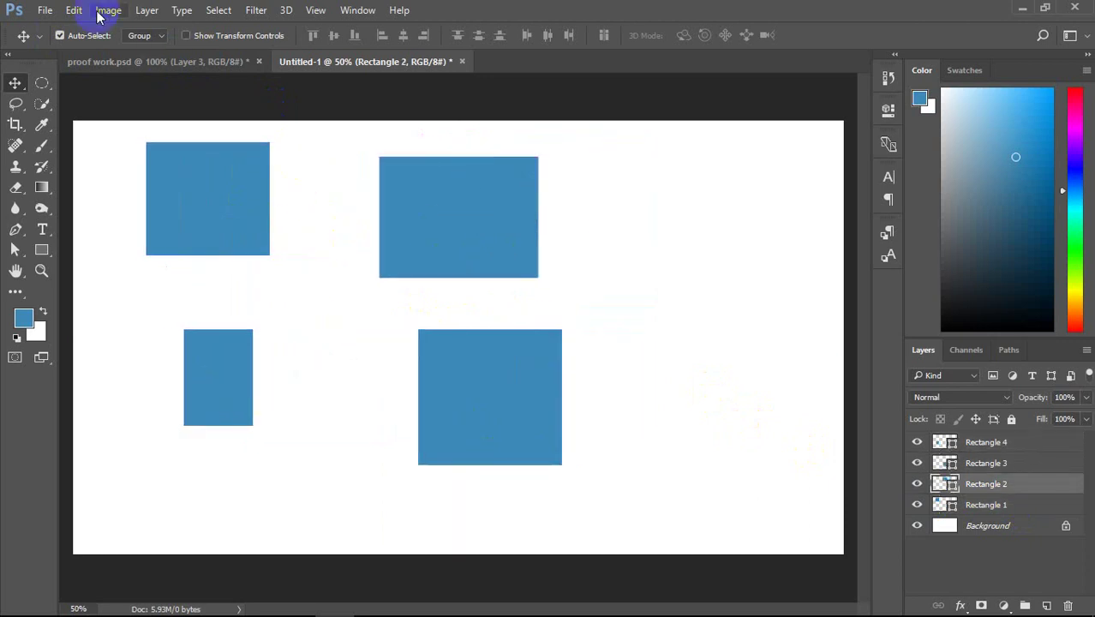
{"action": "left_click", "coordinate": [162, 38]}
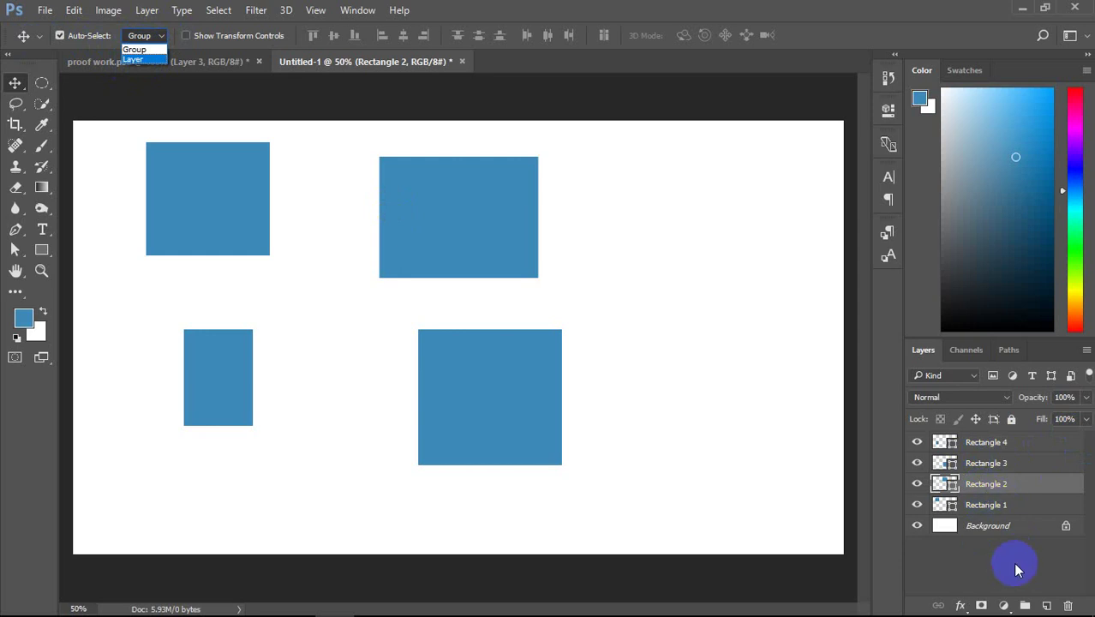
Step: Close the Auto-Select dropdown keeping Group, and make Rectangle 4 the active layer
{"action": "left_click", "coordinate": [1047, 607]}
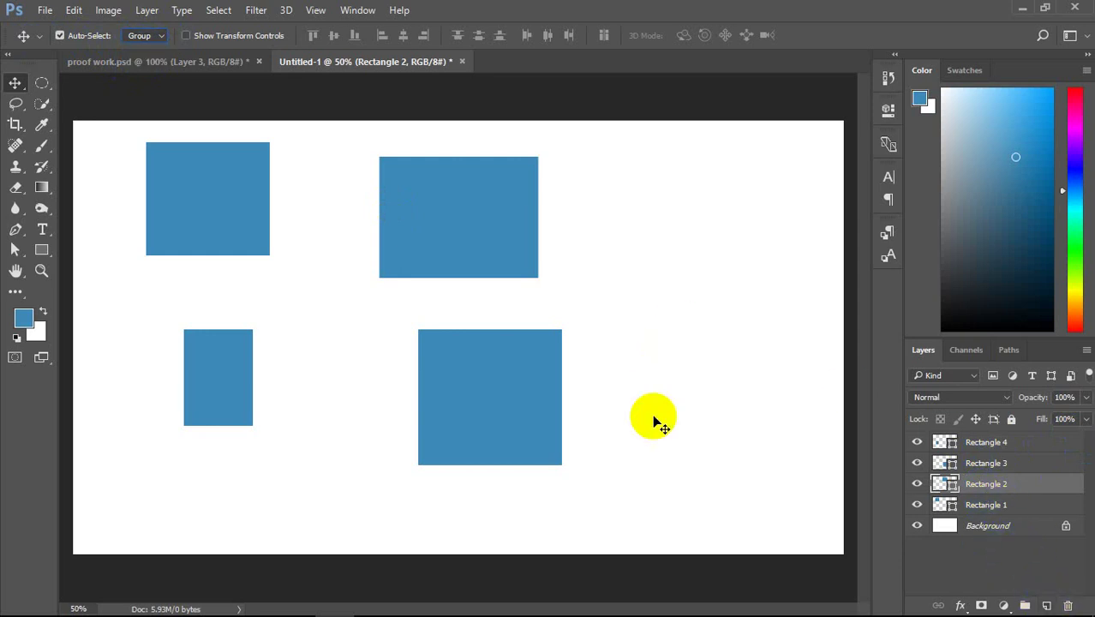
{"action": "left_click", "coordinate": [993, 444]}
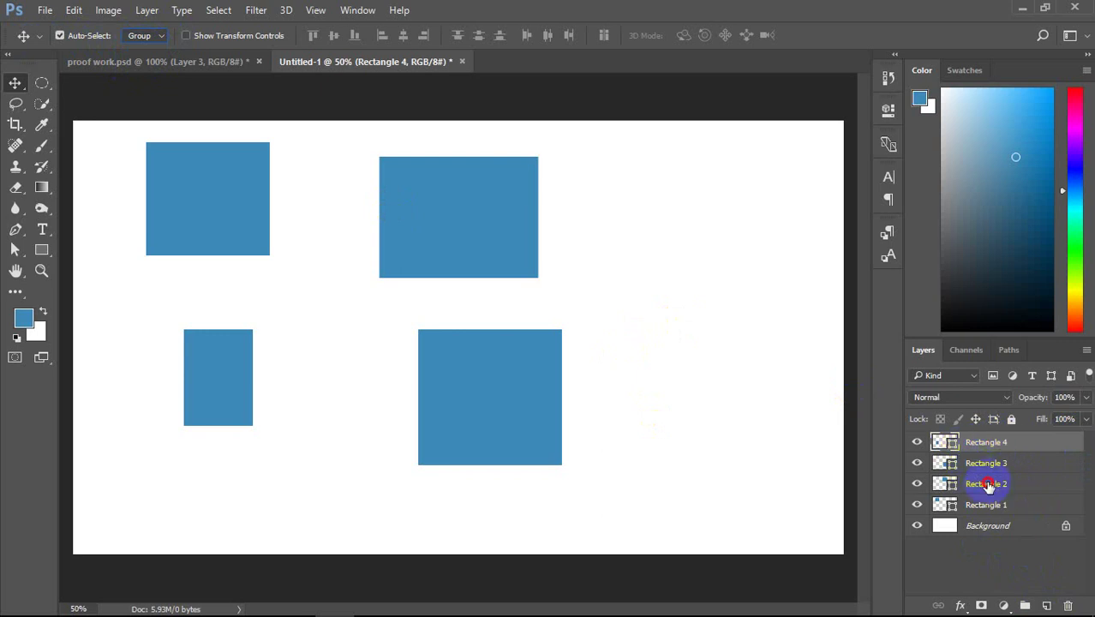
Step: Select Rectangles 4 to 2 and group them with Ctrl+G, removing the extra nested group
{"action": "left_click", "coordinate": [988, 485], "text": "shift"}
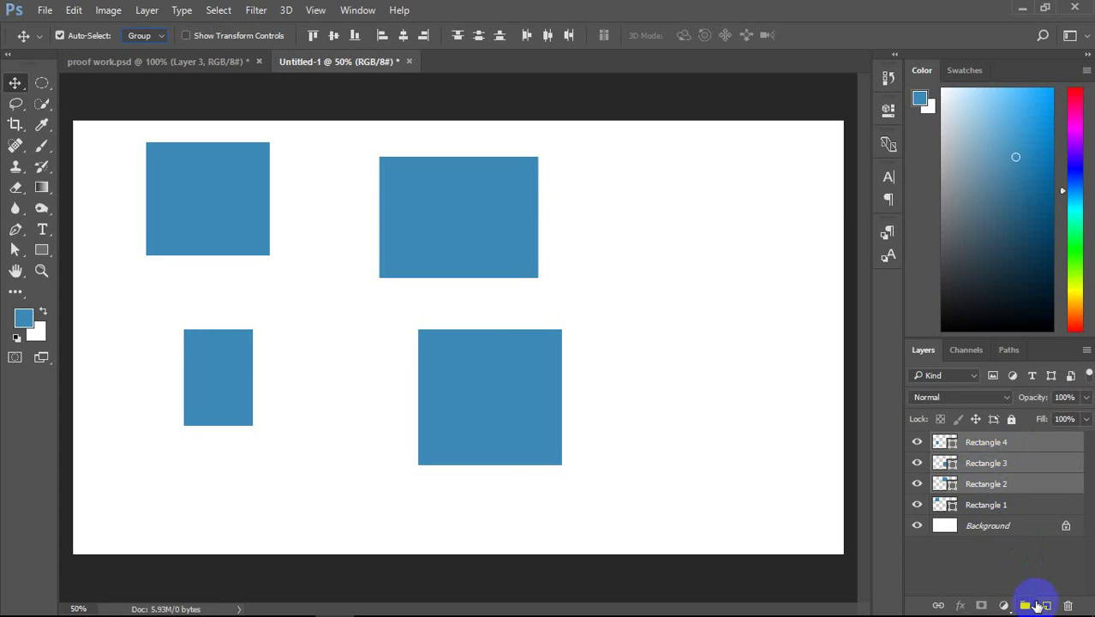
{"action": "key", "text": "ctrl"}
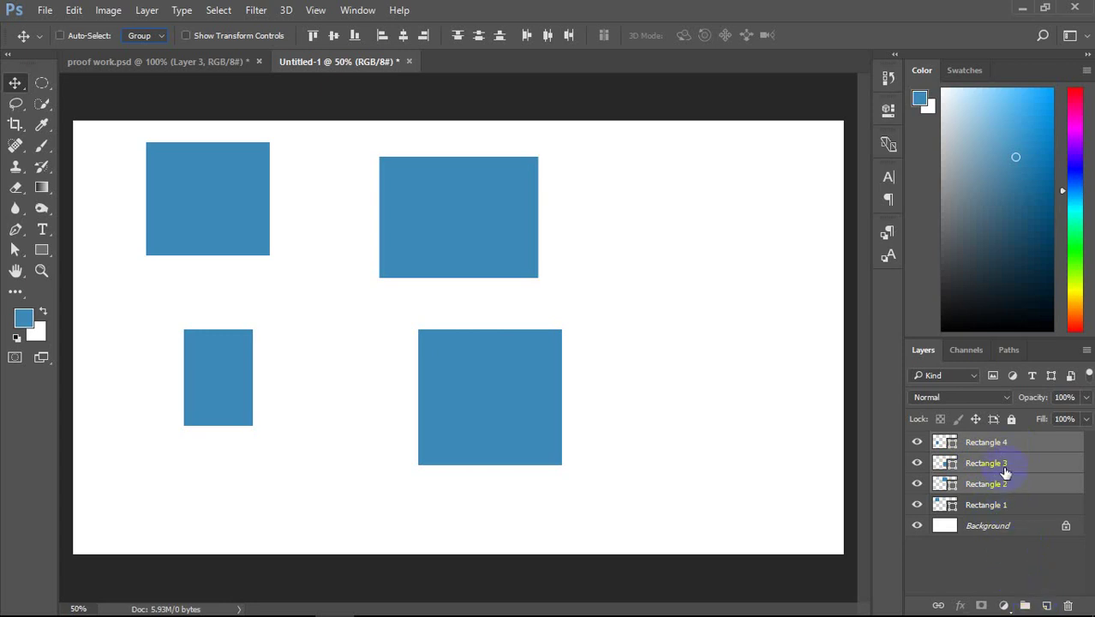
{"action": "key", "text": "ctrl+g"}
{"action": "key", "text": "ctrl+g"}
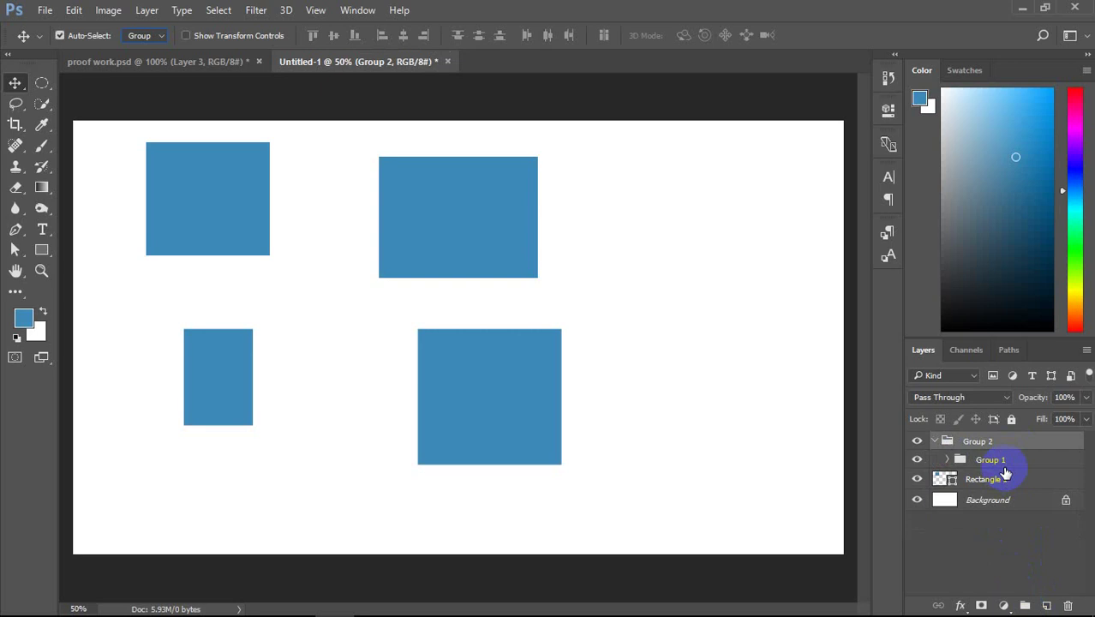
{"action": "key", "text": "ctrl+shift+g"}
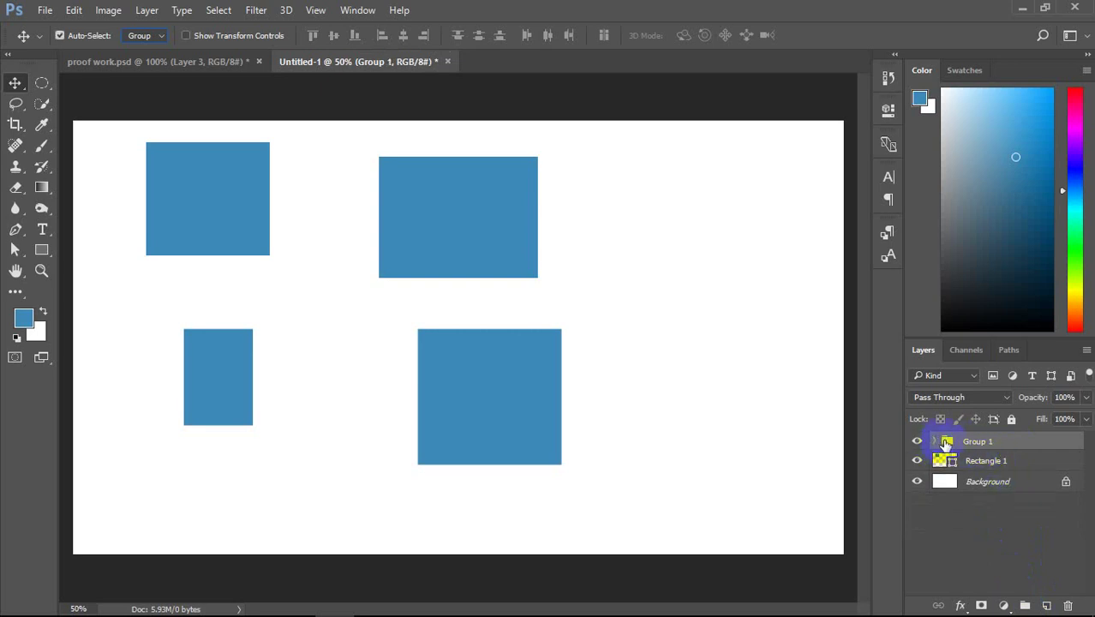
Step: Expand Group 1 to check its rectangles, then collapse it and reopen the Group/Layer choice
{"action": "left_click", "coordinate": [937, 441]}
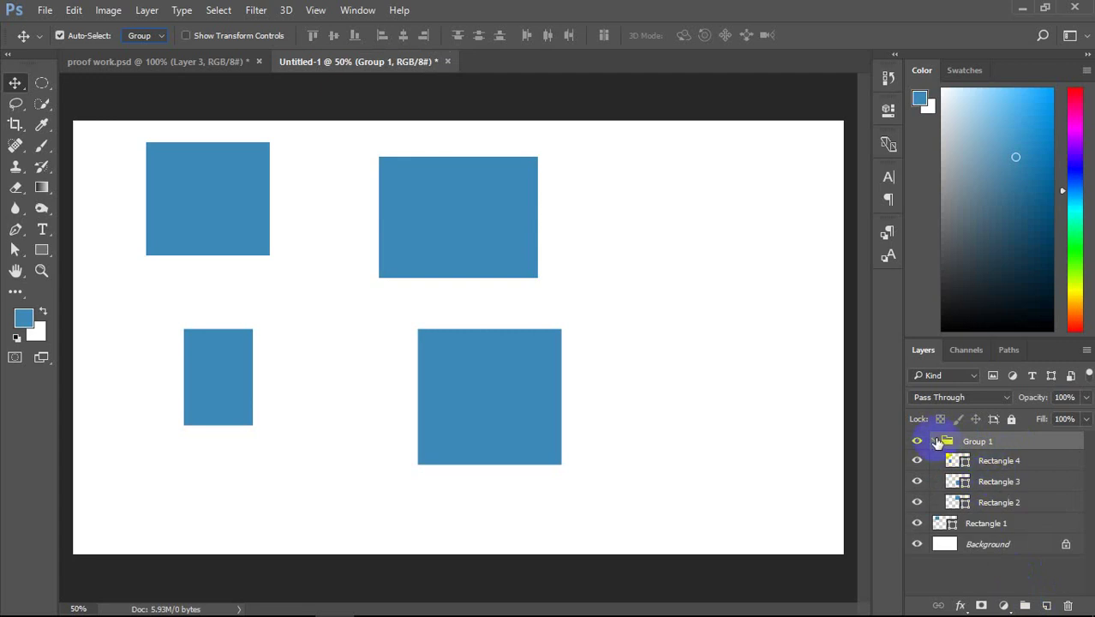
{"action": "left_click", "coordinate": [994, 504]}
{"action": "left_click", "coordinate": [995, 461]}
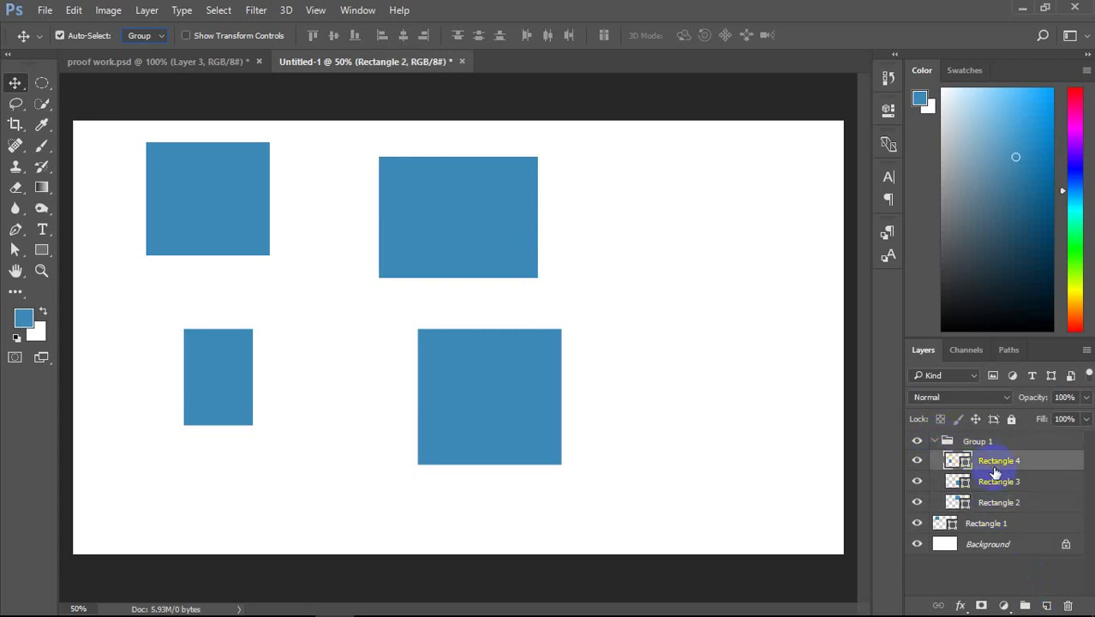
{"action": "left_click", "coordinate": [937, 443]}
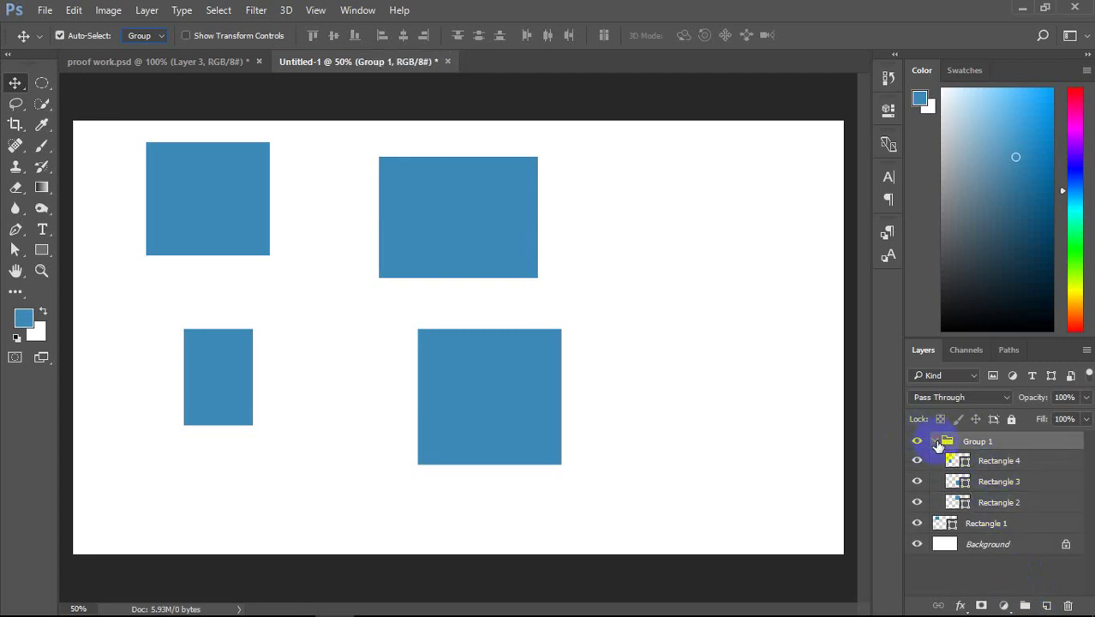
{"action": "left_click", "coordinate": [937, 442]}
{"action": "left_click", "coordinate": [141, 35]}
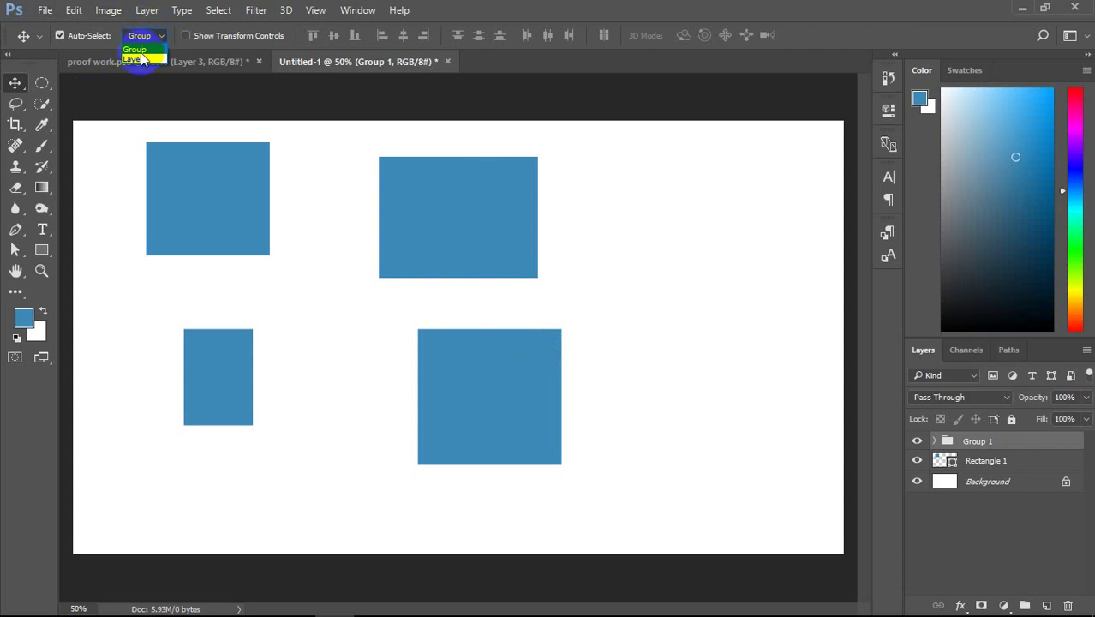
Step: Set Auto-Select to Layer and shift the top-right, top-left and small rectangles individually
{"action": "left_click", "coordinate": [140, 59]}
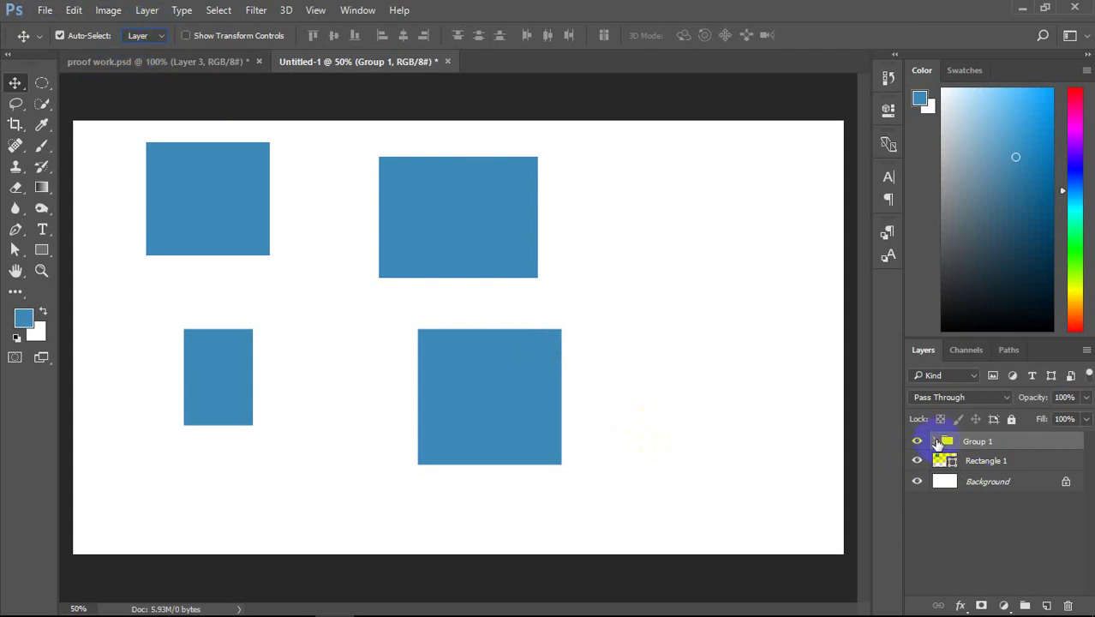
{"action": "mouse_move", "coordinate": [434, 217]}
{"action": "left_mouse_down"}
{"action": "mouse_move", "coordinate": [527, 198]}
{"action": "mouse_move", "coordinate": [496, 202]}
{"action": "left_mouse_up"}
{"action": "left_click_drag", "start_coordinate": [250, 212], "coordinate": [249, 220]}
{"action": "left_click_drag", "start_coordinate": [235, 350], "coordinate": [281, 358]}
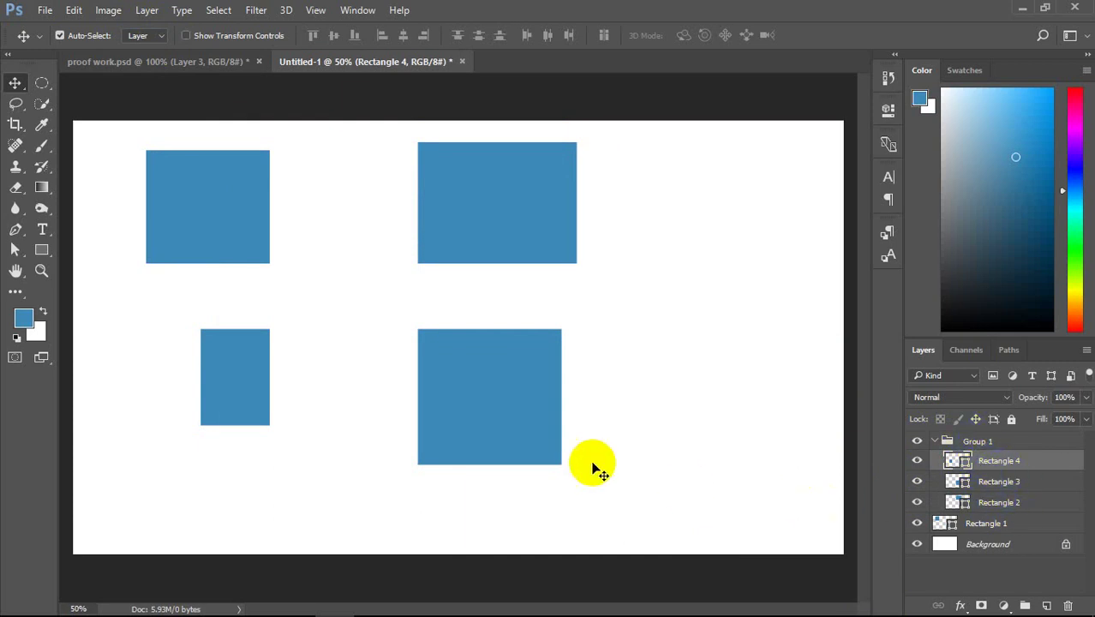
Step: Move the lower-right and upper-right rectangles further right and the large lower one left
{"action": "left_click_drag", "start_coordinate": [508, 396], "coordinate": [494, 357]}
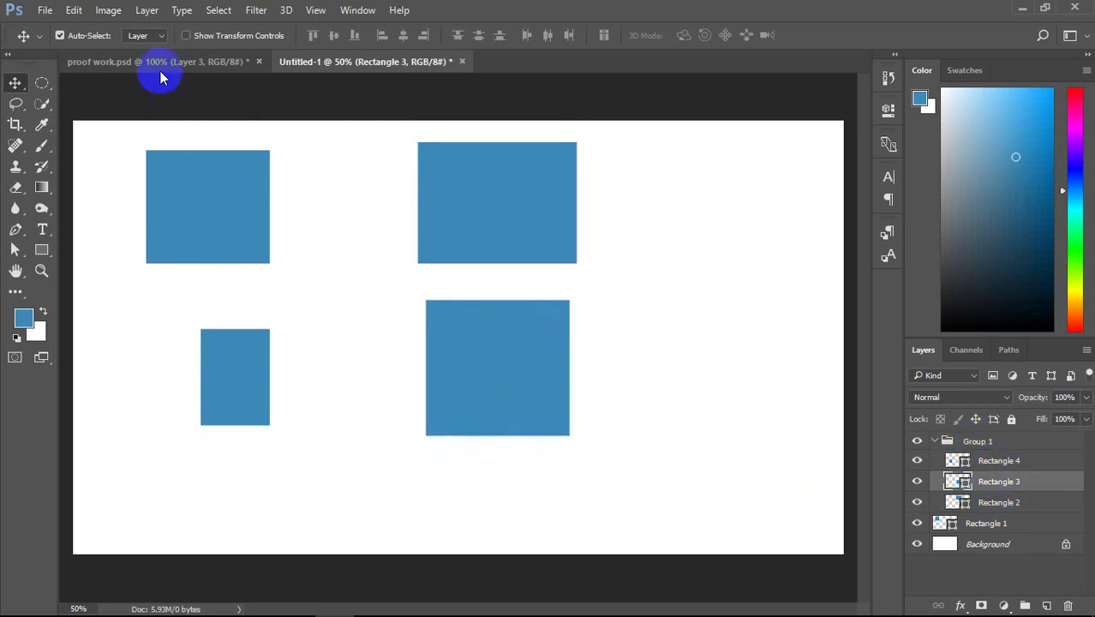
{"action": "left_click", "coordinate": [497, 395]}
{"action": "left_click_drag", "start_coordinate": [495, 393], "coordinate": [534, 381]}
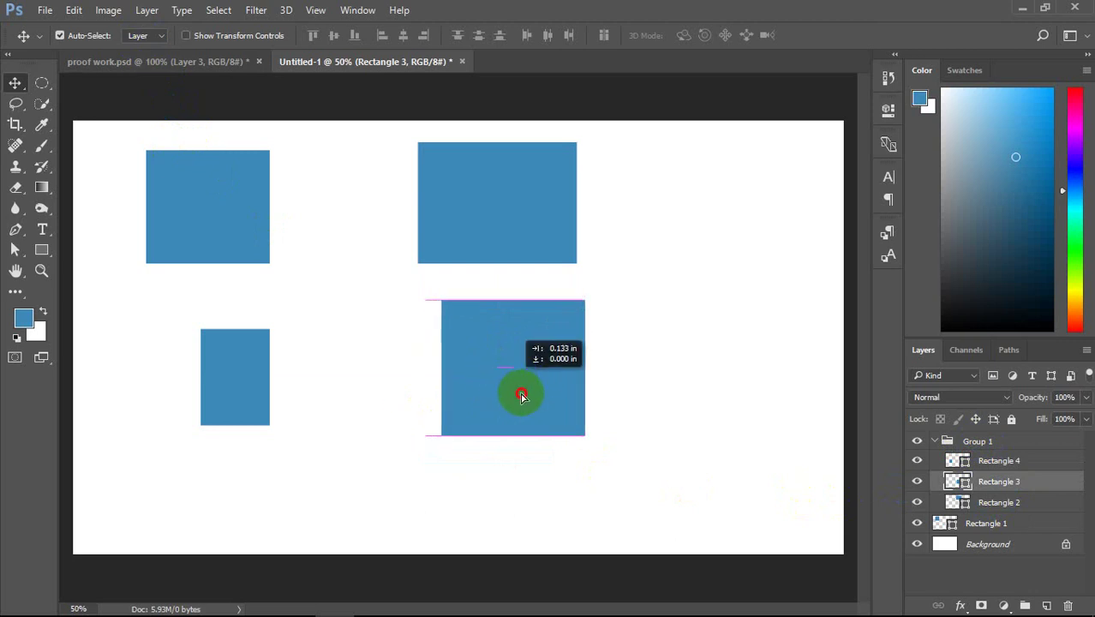
{"action": "left_click_drag", "start_coordinate": [508, 213], "coordinate": [539, 220]}
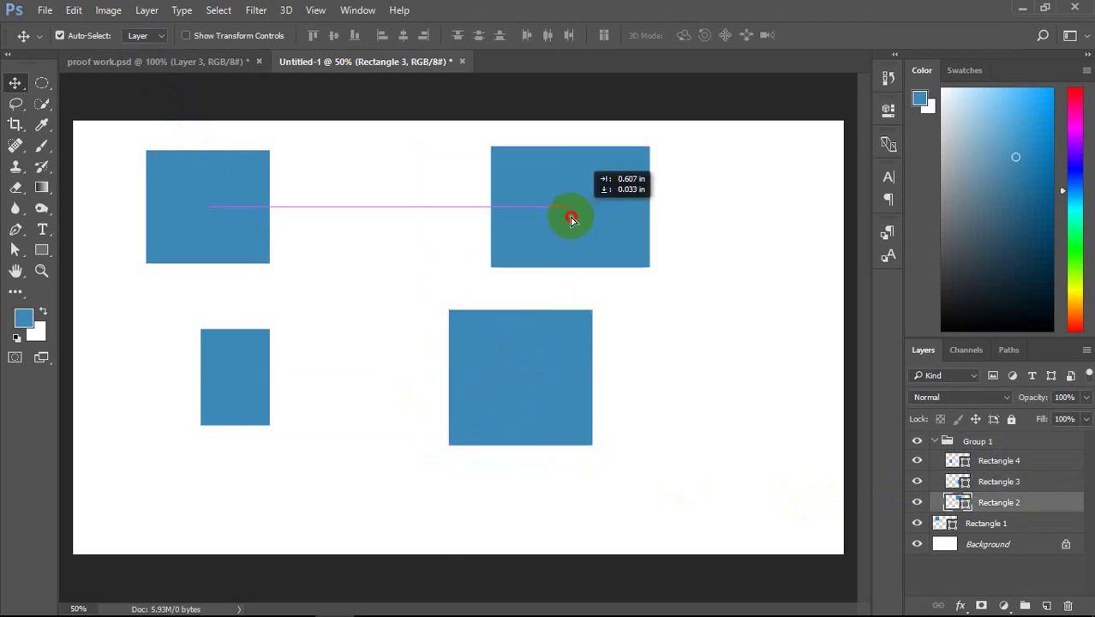
{"action": "mouse_move", "coordinate": [262, 368]}
{"action": "left_mouse_down"}
{"action": "mouse_move", "coordinate": [249, 391]}
{"action": "mouse_move", "coordinate": [268, 322]}
{"action": "left_mouse_up"}
{"action": "left_click_drag", "start_coordinate": [575, 403], "coordinate": [559, 403]}
{"action": "left_click", "coordinate": [141, 36]}
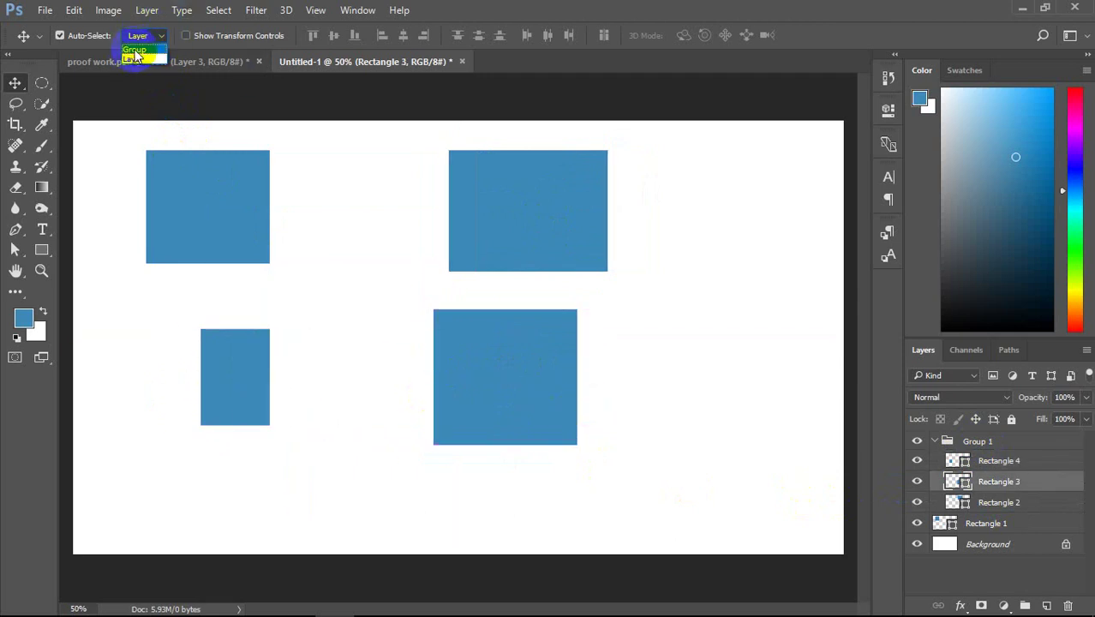
Step: Set Auto-Select to Group and drag Group 1's three rectangles together, slightly lower and left
{"action": "left_click", "coordinate": [133, 49]}
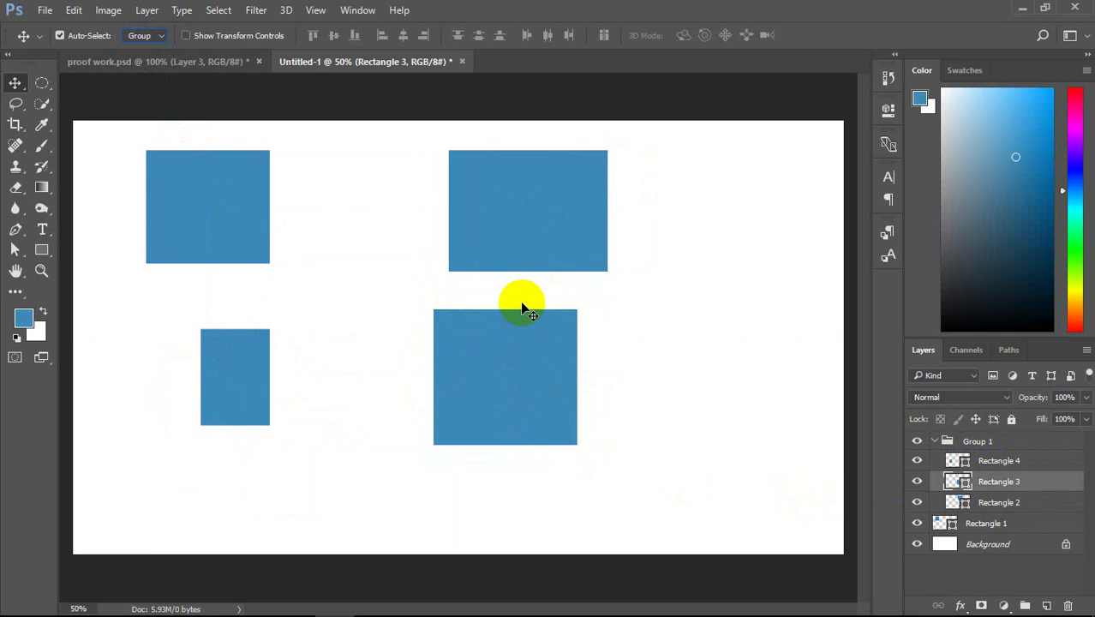
{"action": "mouse_move", "coordinate": [546, 192]}
{"action": "left_mouse_down"}
{"action": "mouse_move", "coordinate": [579, 210]}
{"action": "mouse_move", "coordinate": [619, 198]}
{"action": "left_mouse_up"}
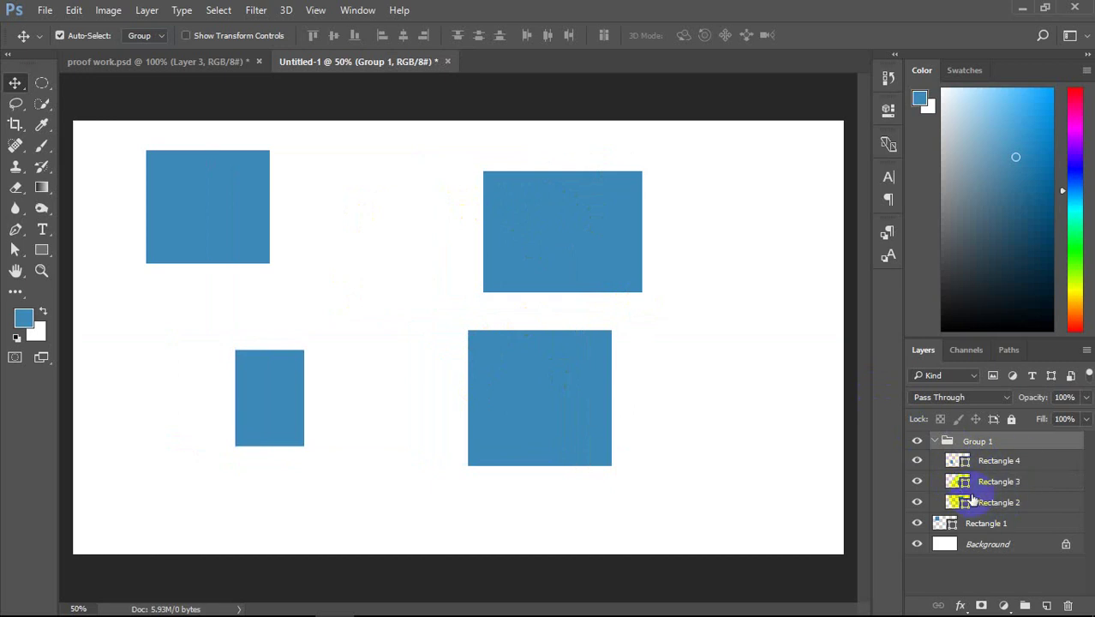
{"action": "mouse_move", "coordinate": [566, 234]}
{"action": "left_mouse_down"}
{"action": "mouse_move", "coordinate": [533, 215]}
{"action": "mouse_move", "coordinate": [559, 208]}
{"action": "left_mouse_up"}
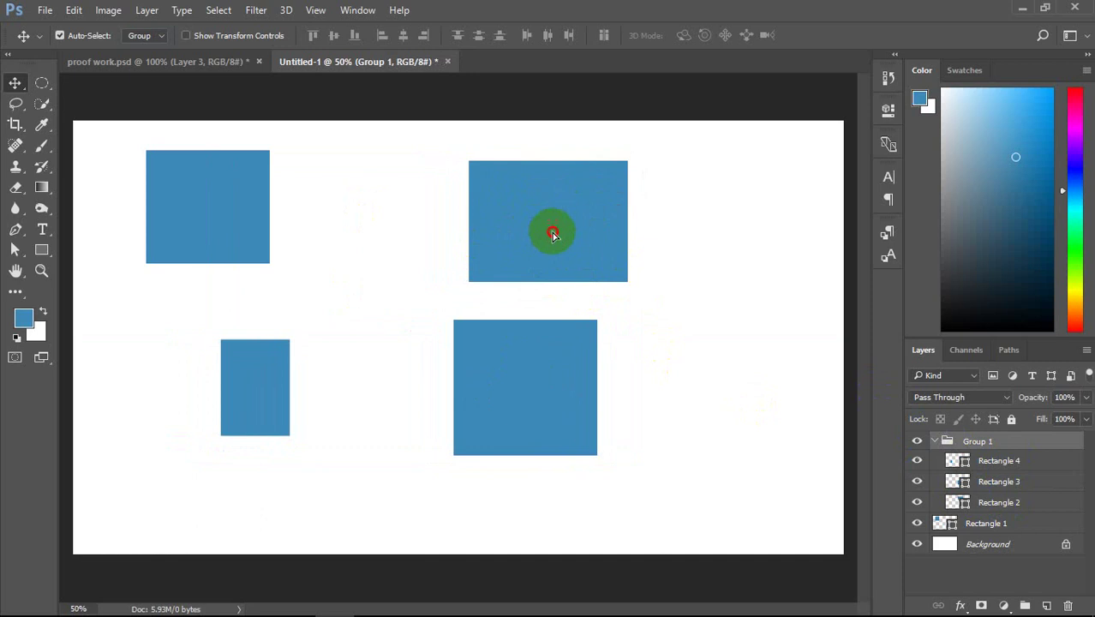
{"action": "left_click_drag", "start_coordinate": [538, 255], "coordinate": [538, 224]}
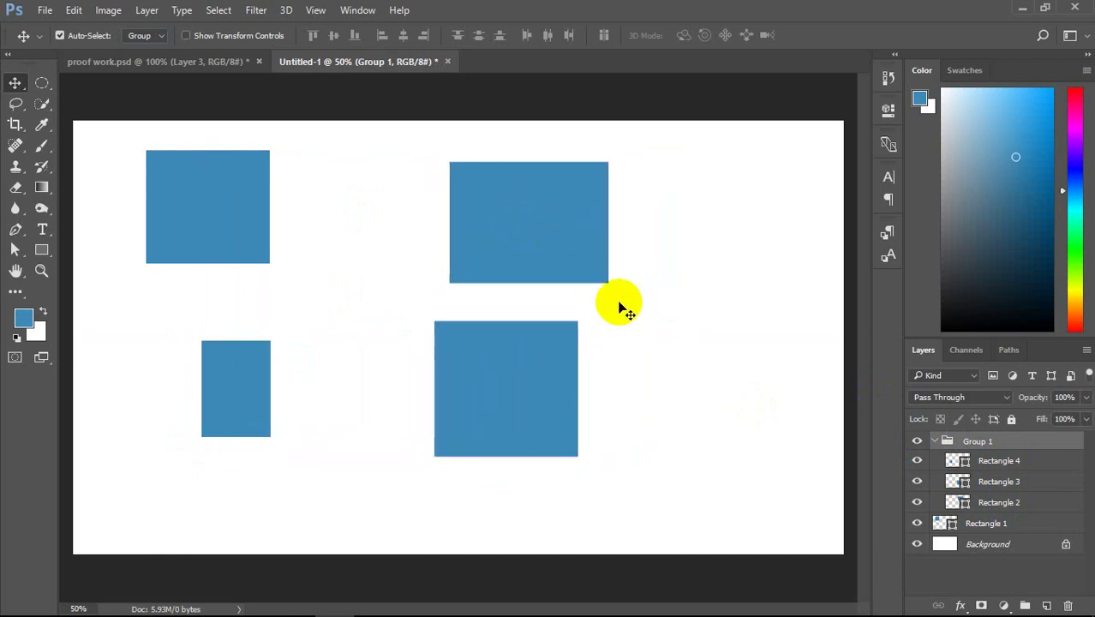
{"action": "left_click", "coordinate": [150, 36]}
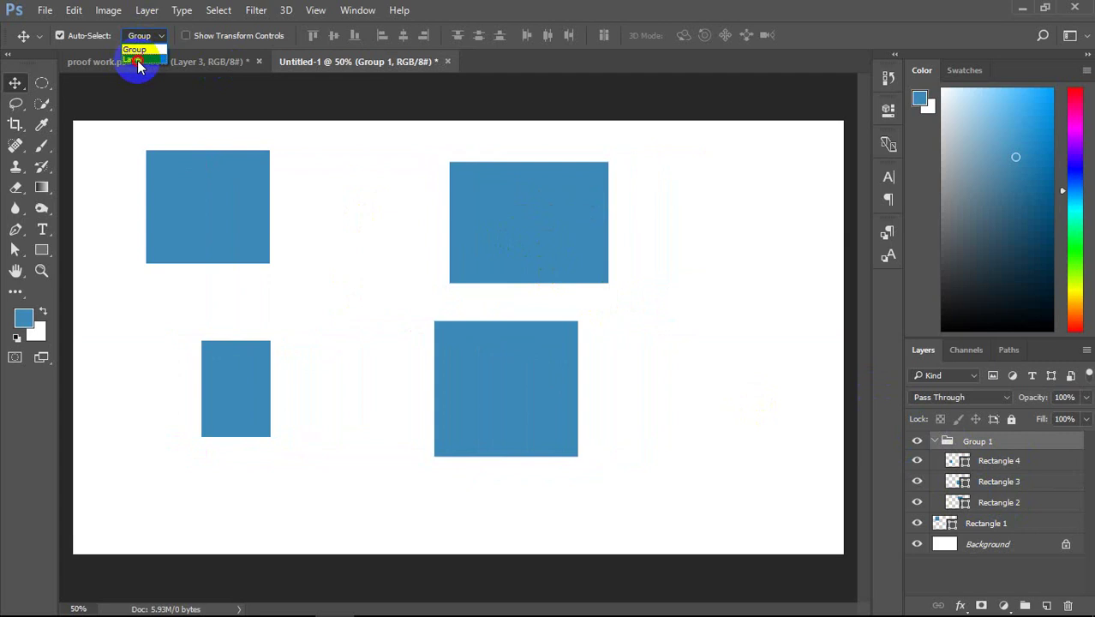
Step: With Auto-Select on Layer, reposition the upper-right rectangle and the large lower rectangle
{"action": "left_click", "coordinate": [137, 60]}
{"action": "left_click_drag", "start_coordinate": [574, 215], "coordinate": [583, 216]}
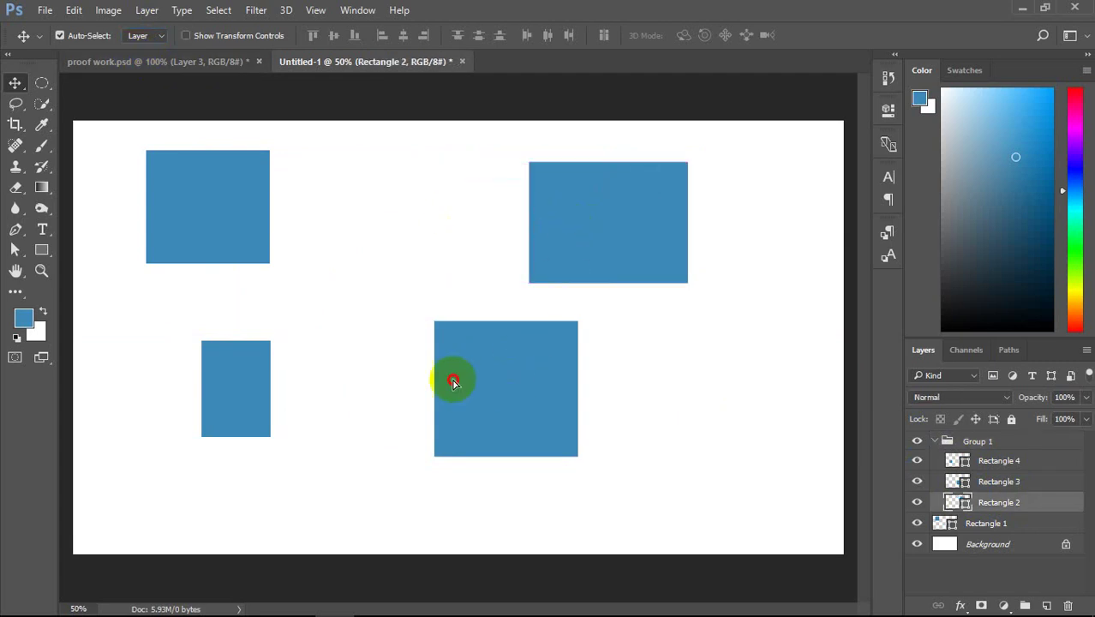
{"action": "left_click_drag", "start_coordinate": [455, 379], "coordinate": [541, 405]}
{"action": "left_click_drag", "start_coordinate": [630, 232], "coordinate": [502, 231]}
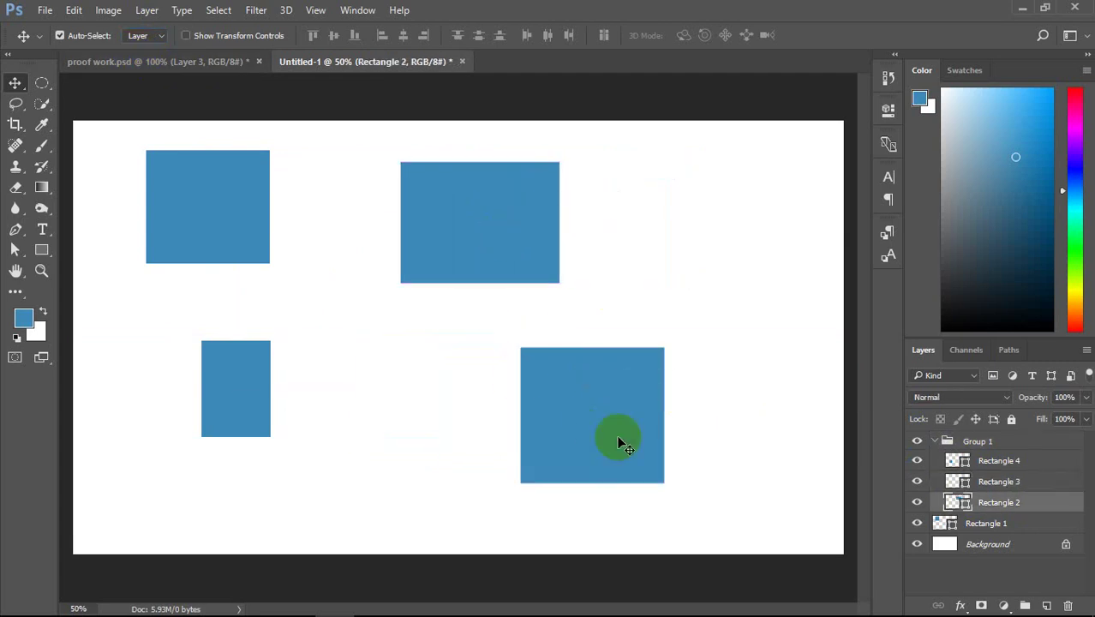
{"action": "left_click_drag", "start_coordinate": [619, 438], "coordinate": [645, 412]}
{"action": "left_click_drag", "start_coordinate": [530, 238], "coordinate": [473, 227]}
{"action": "left_click", "coordinate": [582, 403]}
{"action": "mouse_move", "coordinate": [583, 404]}
{"action": "left_mouse_down"}
{"action": "mouse_move", "coordinate": [457, 379]}
{"action": "mouse_move", "coordinate": [421, 385]}
{"action": "left_mouse_up"}
{"action": "left_click_drag", "start_coordinate": [456, 214], "coordinate": [536, 206]}
Step: Switch Auto-Select back to Group, then select and collapse Group 1 in the Layers panel
{"action": "left_click", "coordinate": [150, 38]}
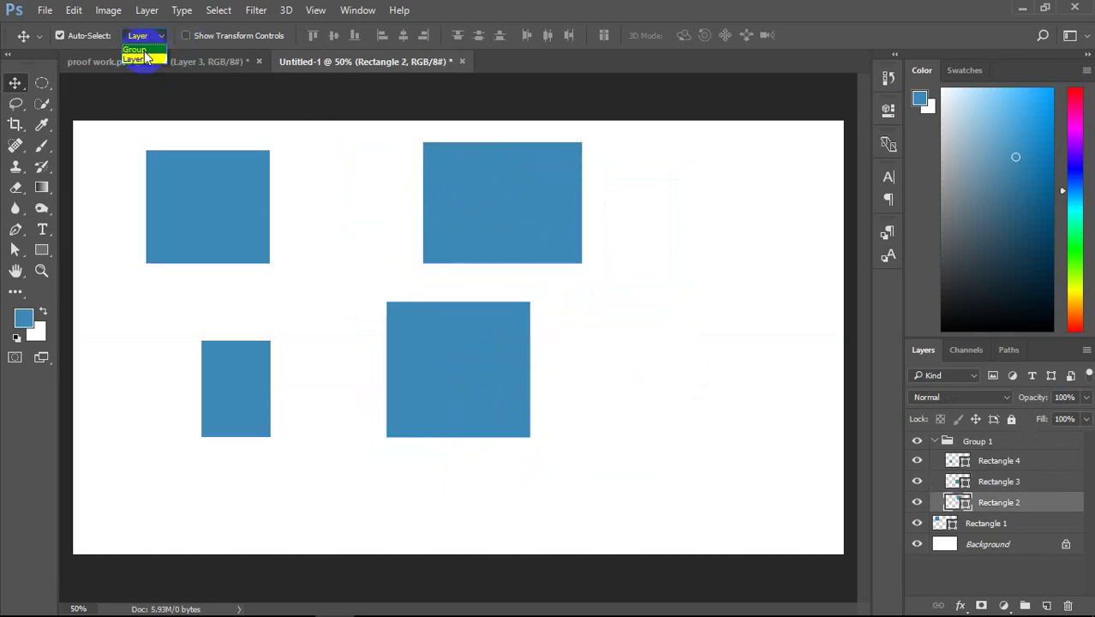
{"action": "left_click", "coordinate": [940, 443]}
{"action": "left_click", "coordinate": [934, 442]}
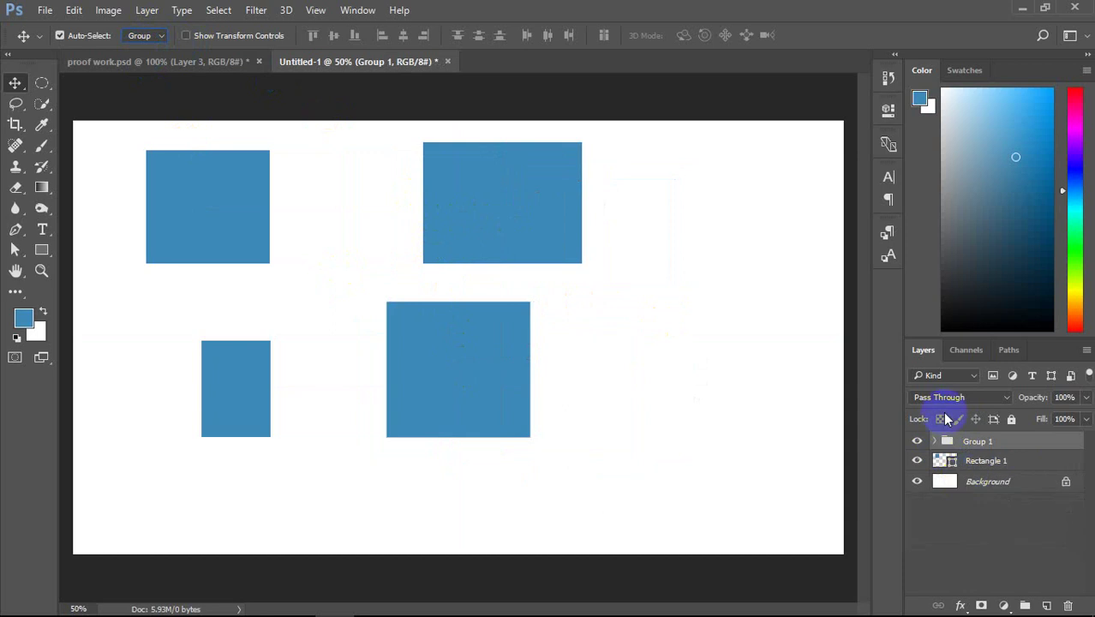
{"action": "left_click", "coordinate": [487, 206]}
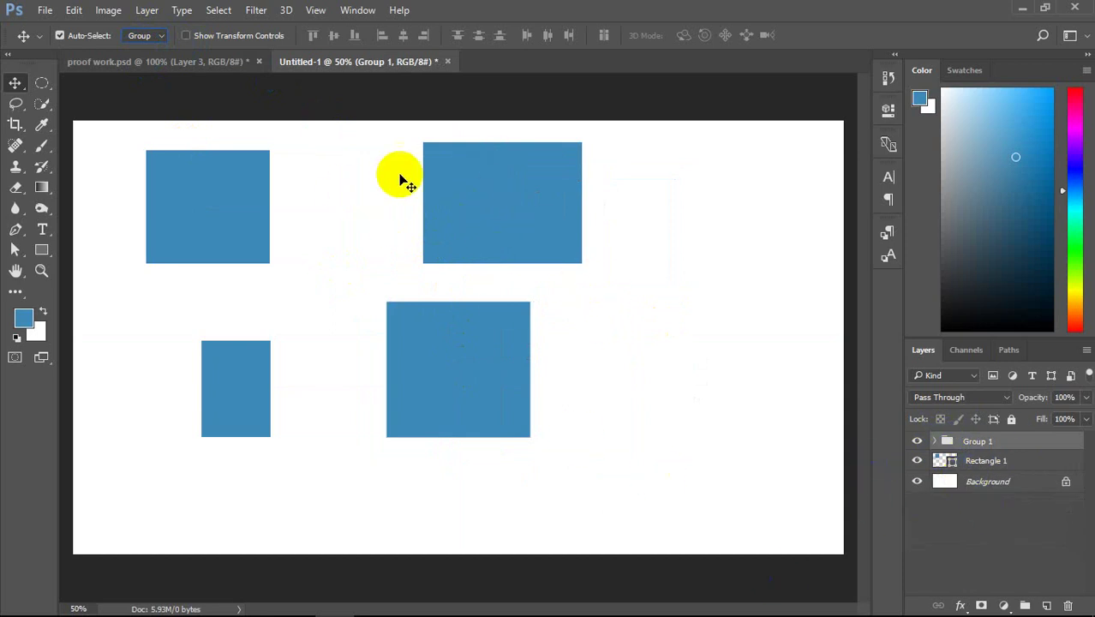
{"action": "left_click", "coordinate": [235, 179]}
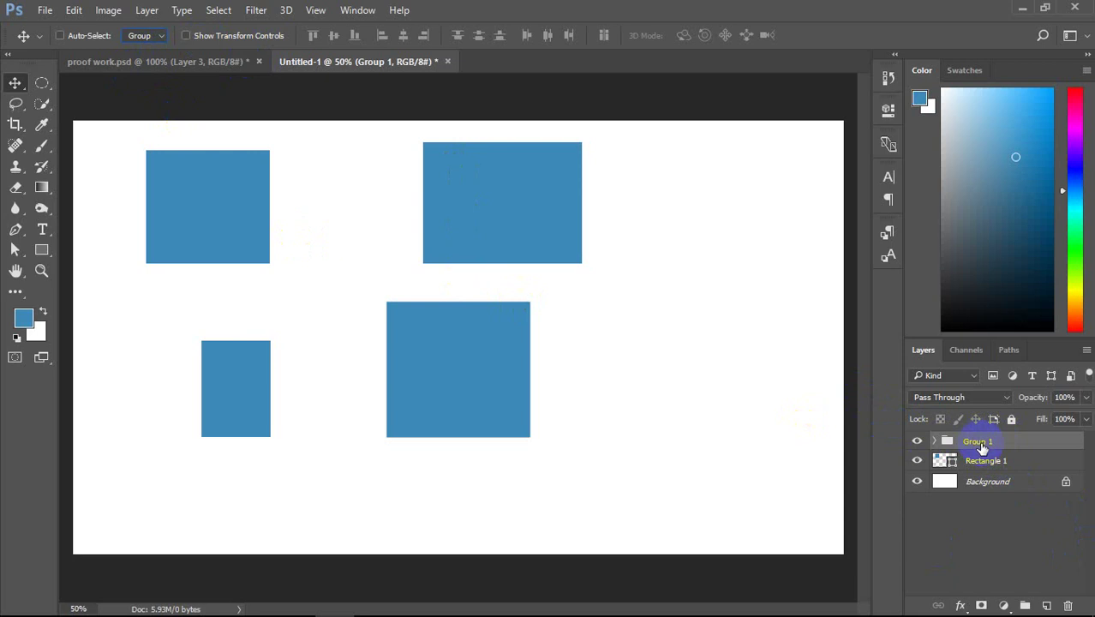
Step: Ungroup Group 1 with Ctrl+Shift+G, enable transform controls, and select Rectangle 3
{"action": "key", "text": "ctrl+shift+g"}
{"action": "left_click", "coordinate": [1046, 482]}
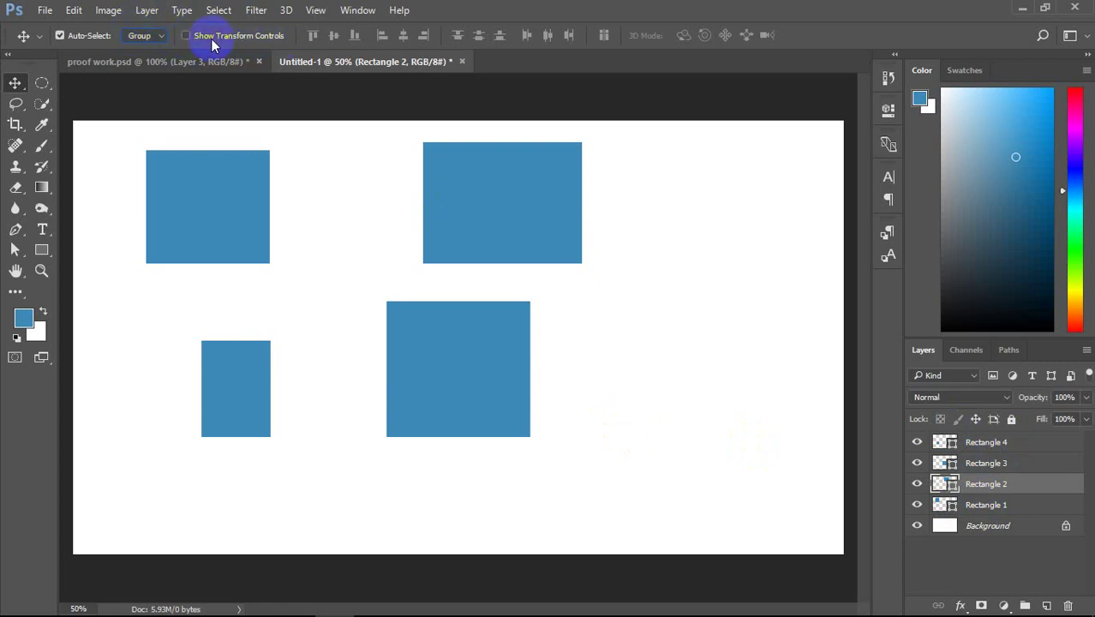
{"action": "left_click", "coordinate": [186, 36]}
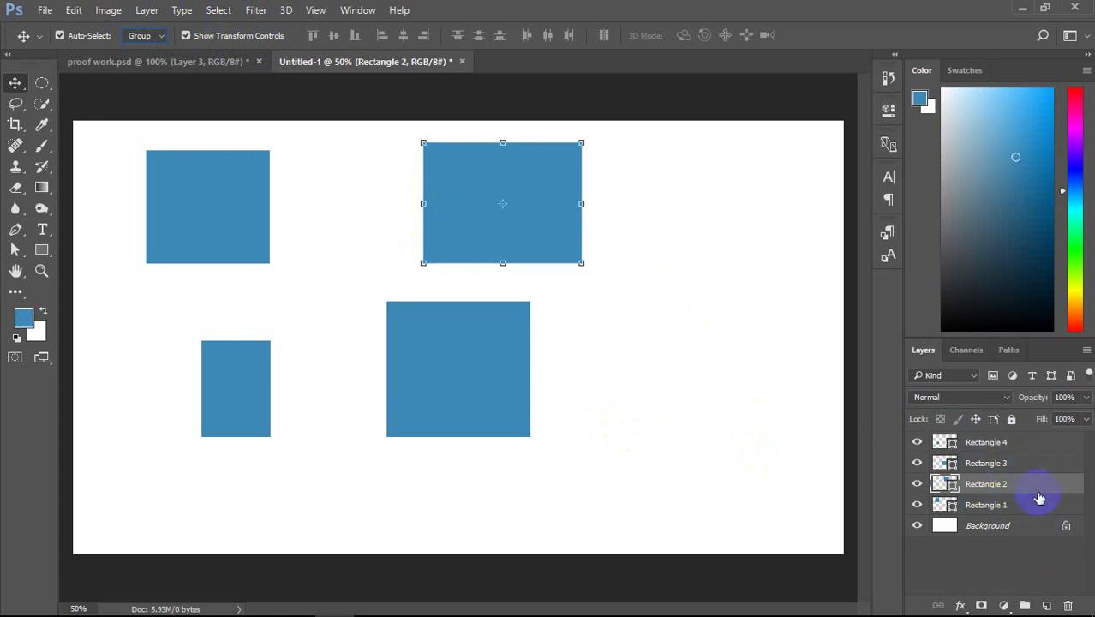
{"action": "left_click", "coordinate": [1005, 465]}
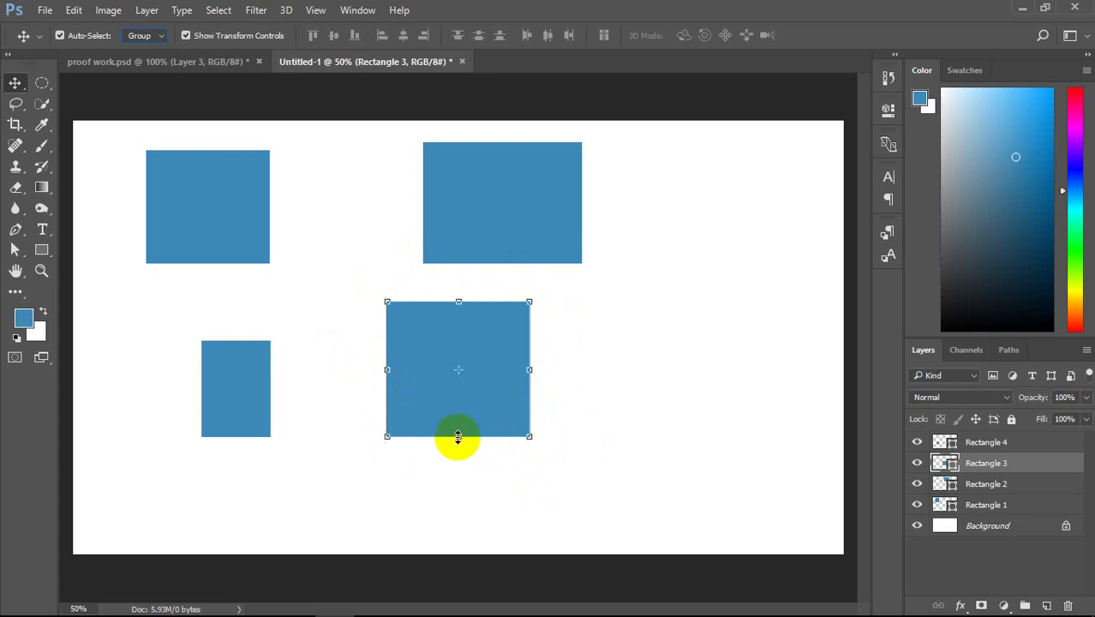
{"action": "left_click", "coordinate": [410, 336]}
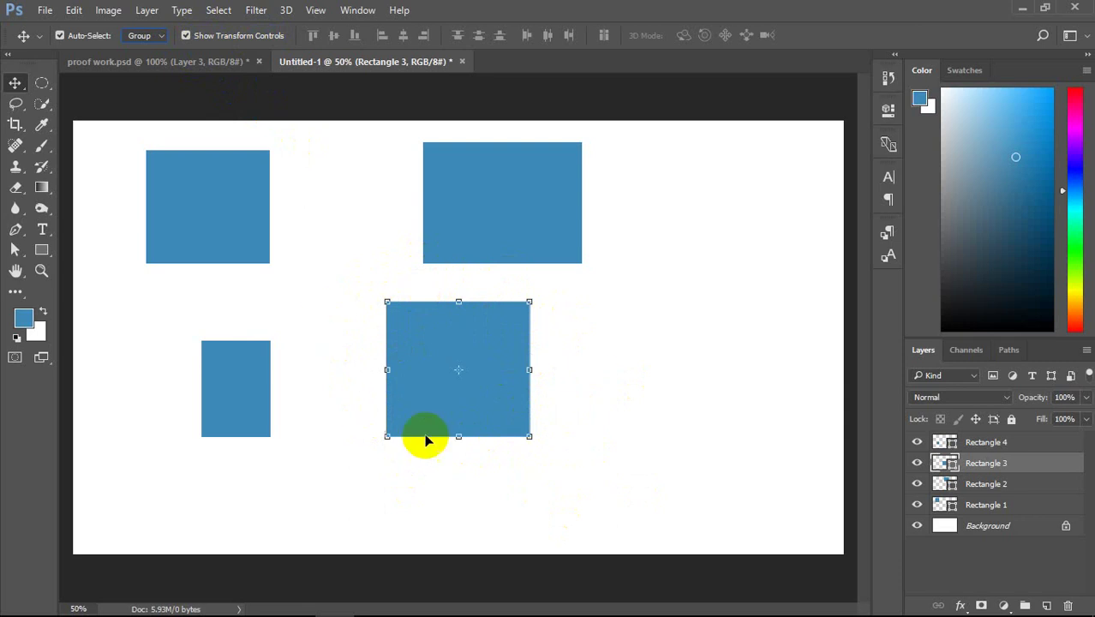
Step: Scale Rectangle 3 up to about 104.5% from its bottom-right corner and commit the transform
{"action": "left_click", "coordinate": [74, 11]}
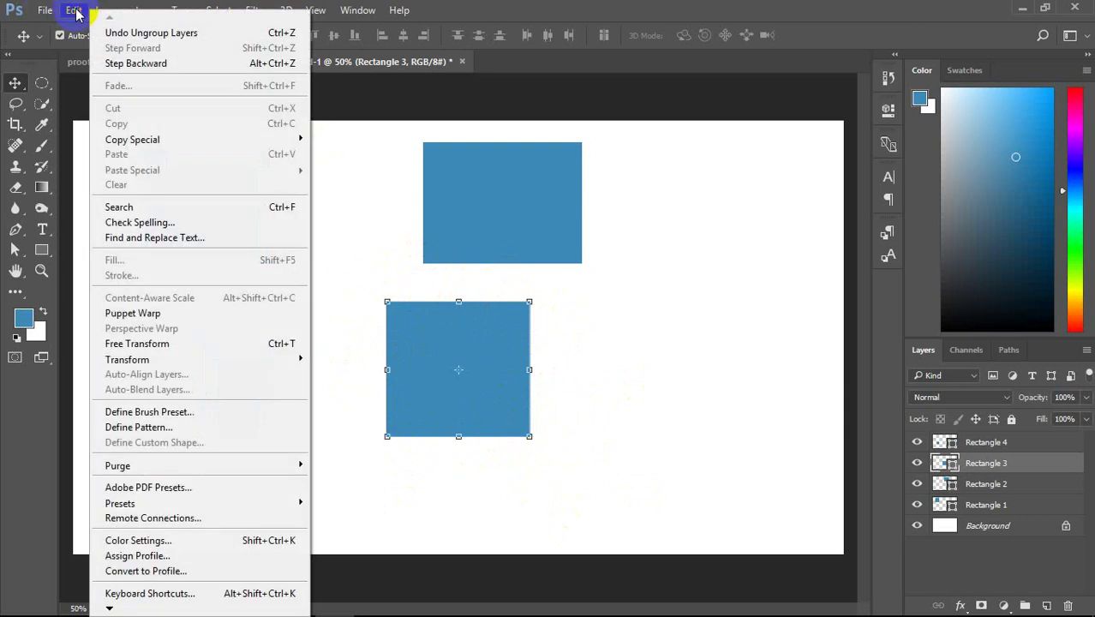
{"action": "left_click", "coordinate": [189, 347]}
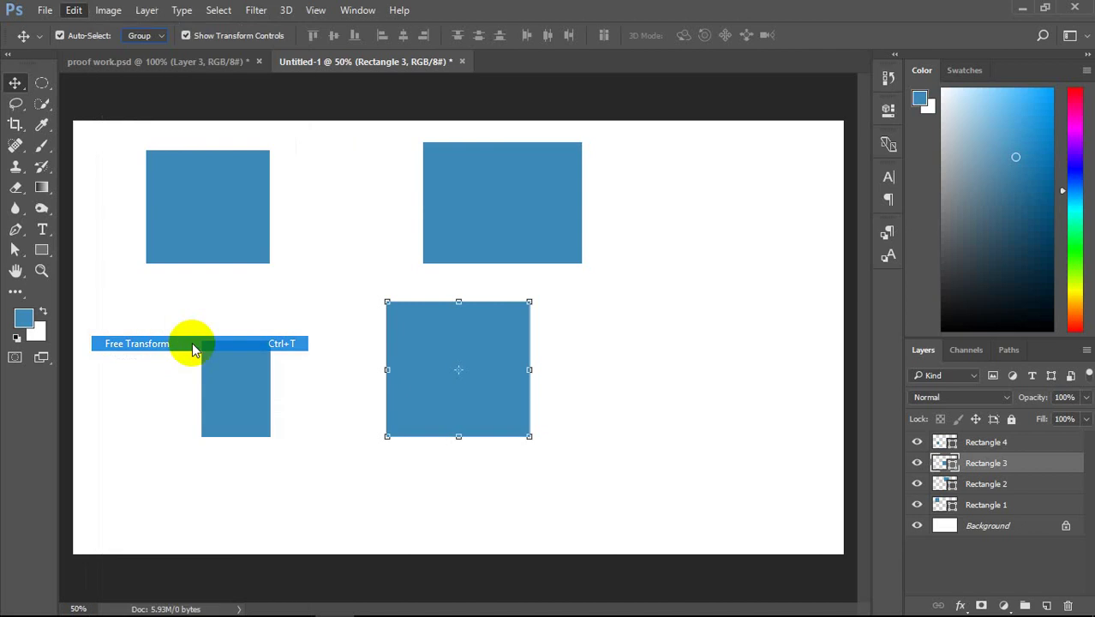
{"action": "left_click", "coordinate": [717, 29]}
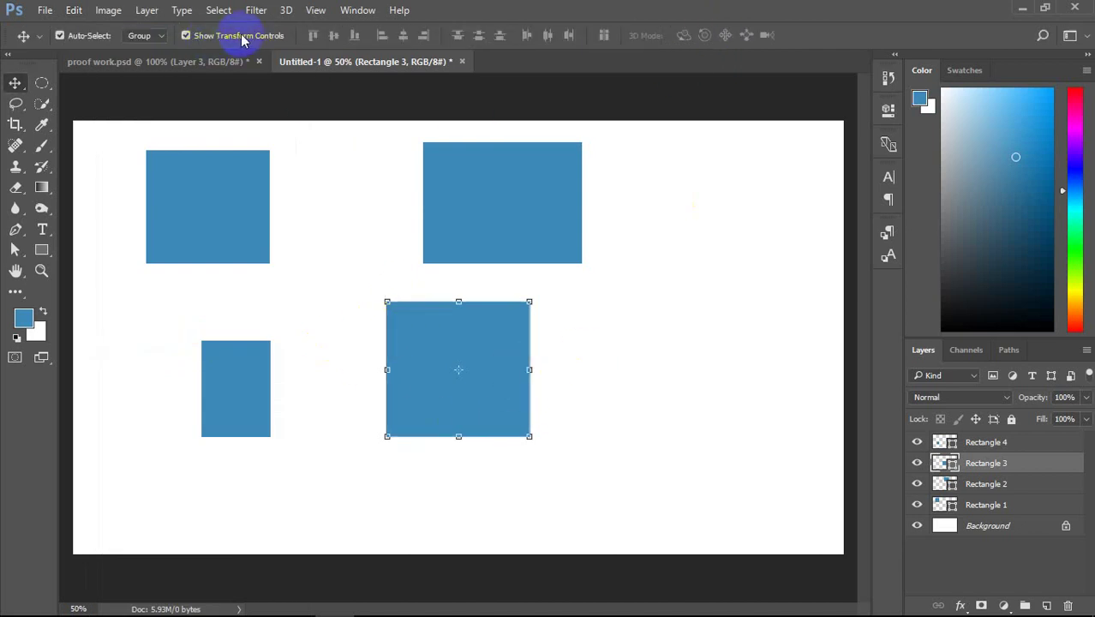
{"action": "left_click", "coordinate": [243, 40]}
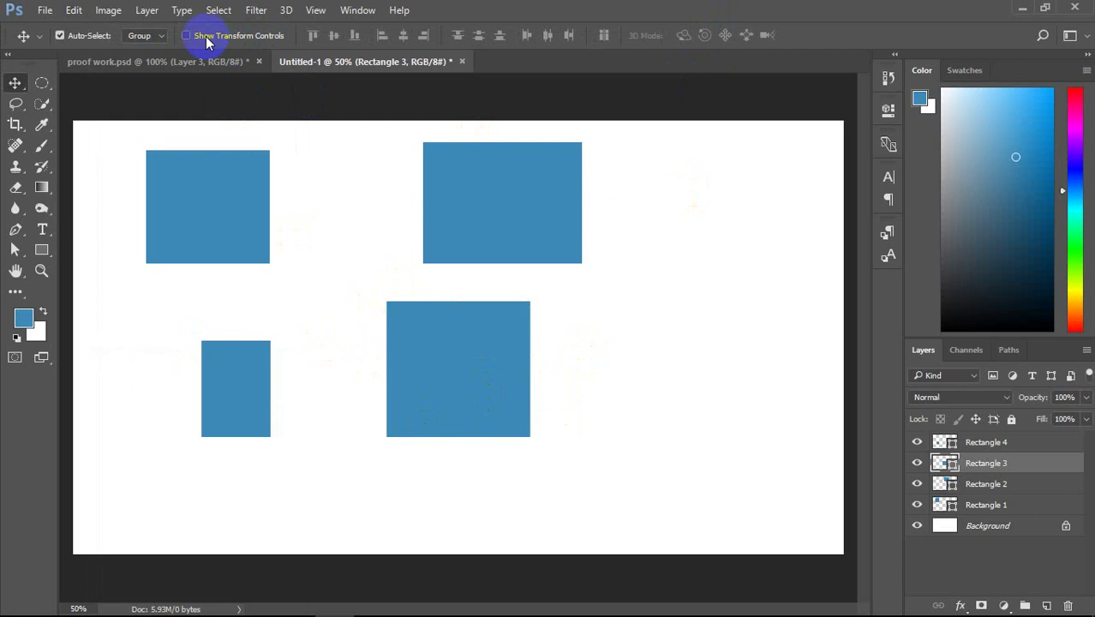
{"action": "left_click", "coordinate": [206, 40]}
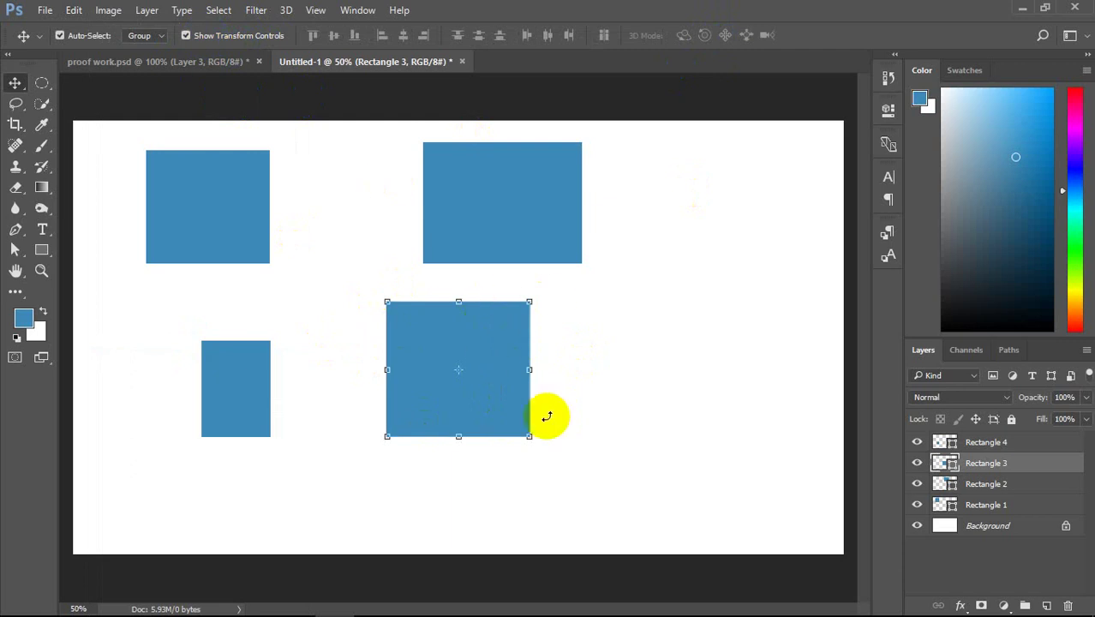
{"action": "left_click_drag", "start_coordinate": [530, 437], "coordinate": [537, 443]}
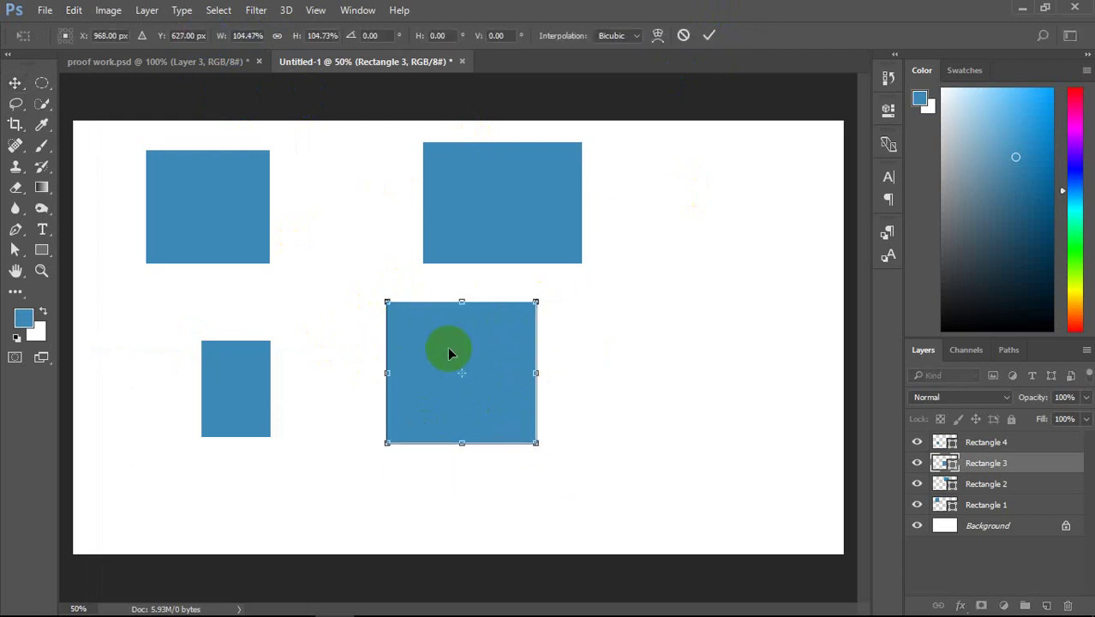
{"action": "left_click", "coordinate": [710, 35]}
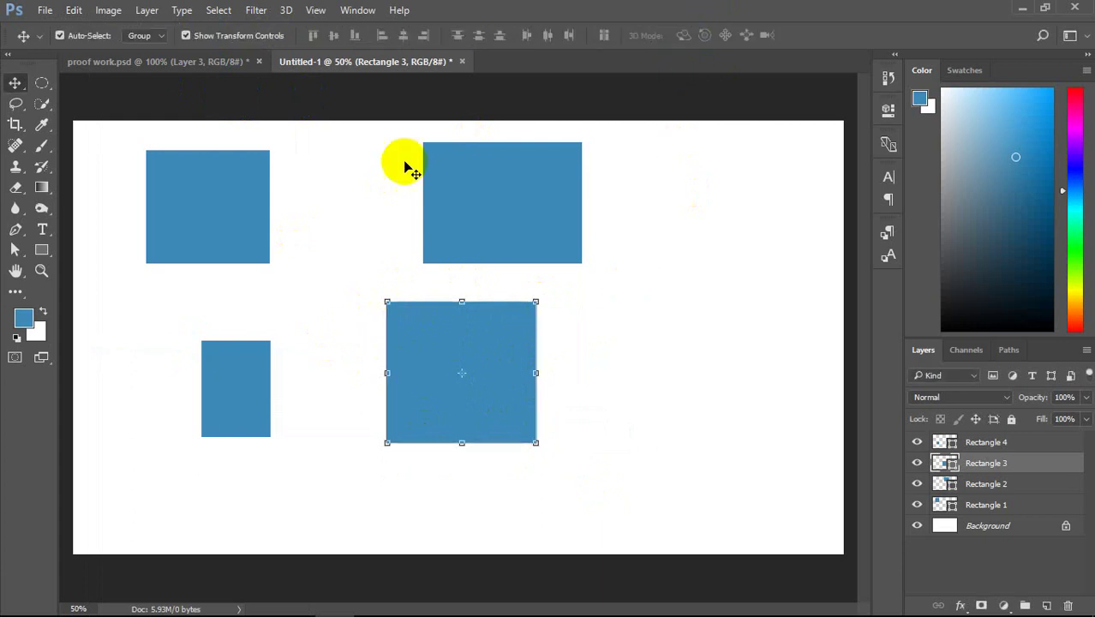
{"action": "left_click", "coordinate": [73, 10]}
{"action": "left_click", "coordinate": [74, 10]}
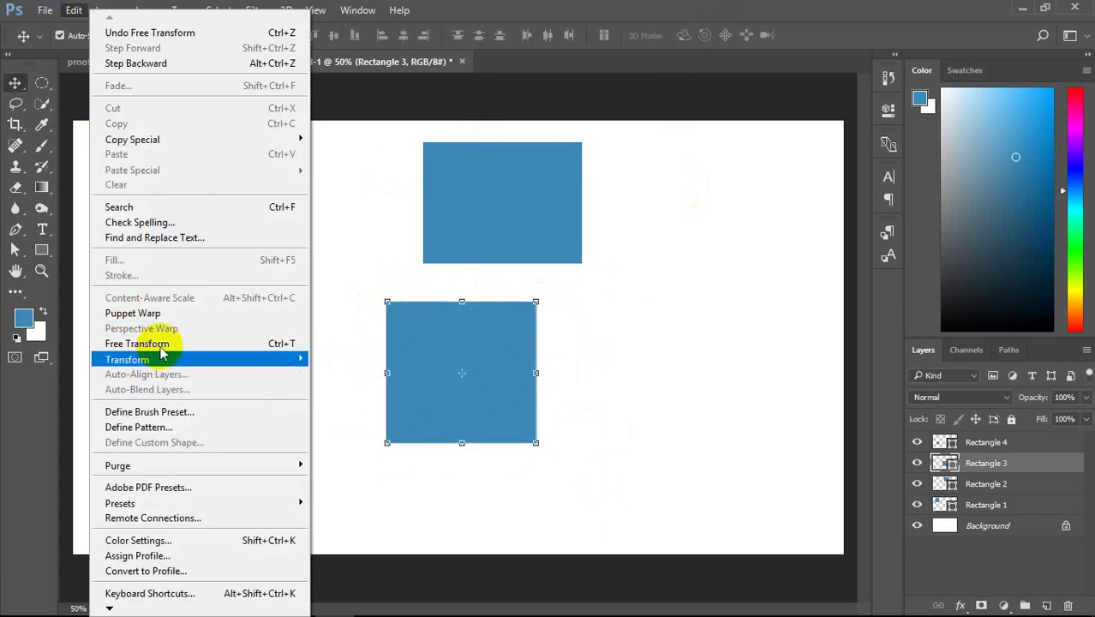
{"action": "left_click", "coordinate": [26, 433]}
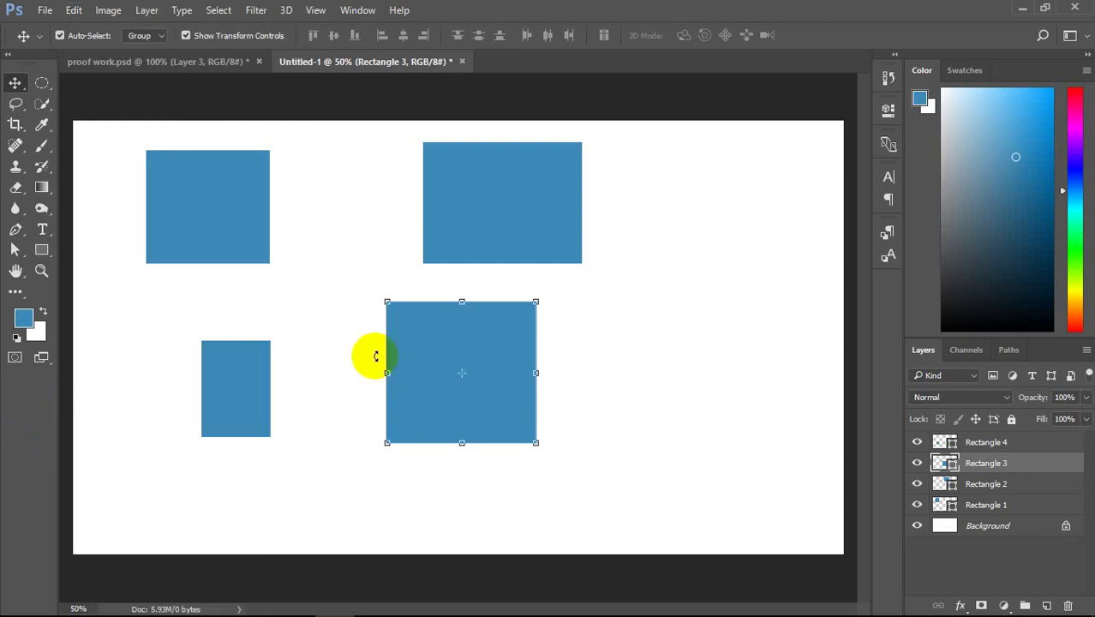
{"action": "left_click", "coordinate": [73, 11]}
{"action": "left_click", "coordinate": [73, 439]}
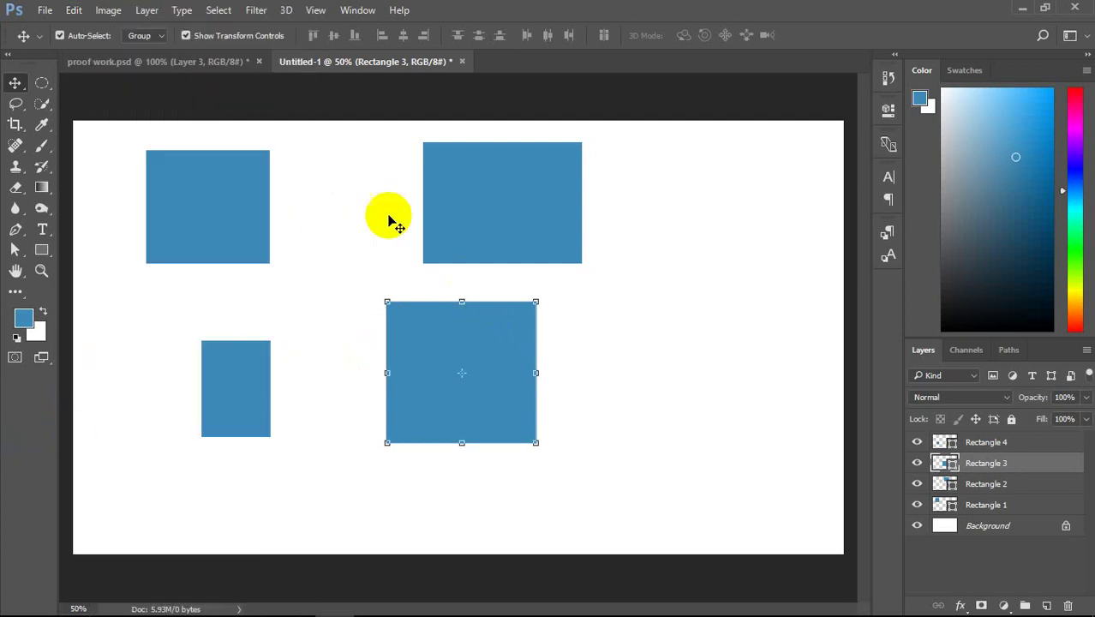
{"action": "left_click", "coordinate": [416, 335]}
{"action": "left_click", "coordinate": [442, 356]}
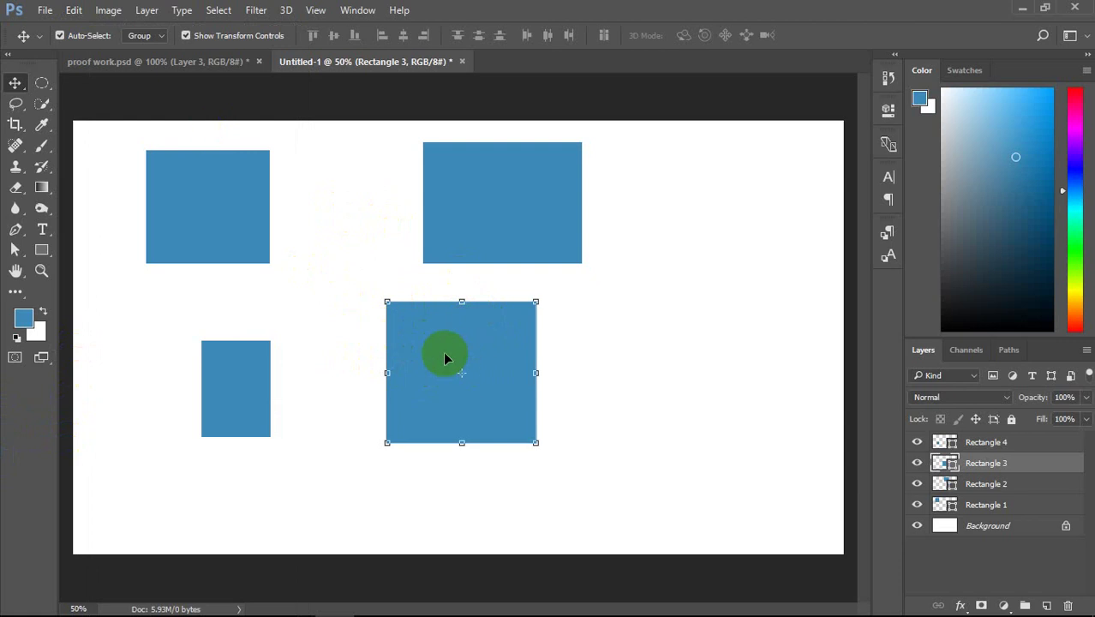
{"action": "left_click", "coordinate": [196, 38]}
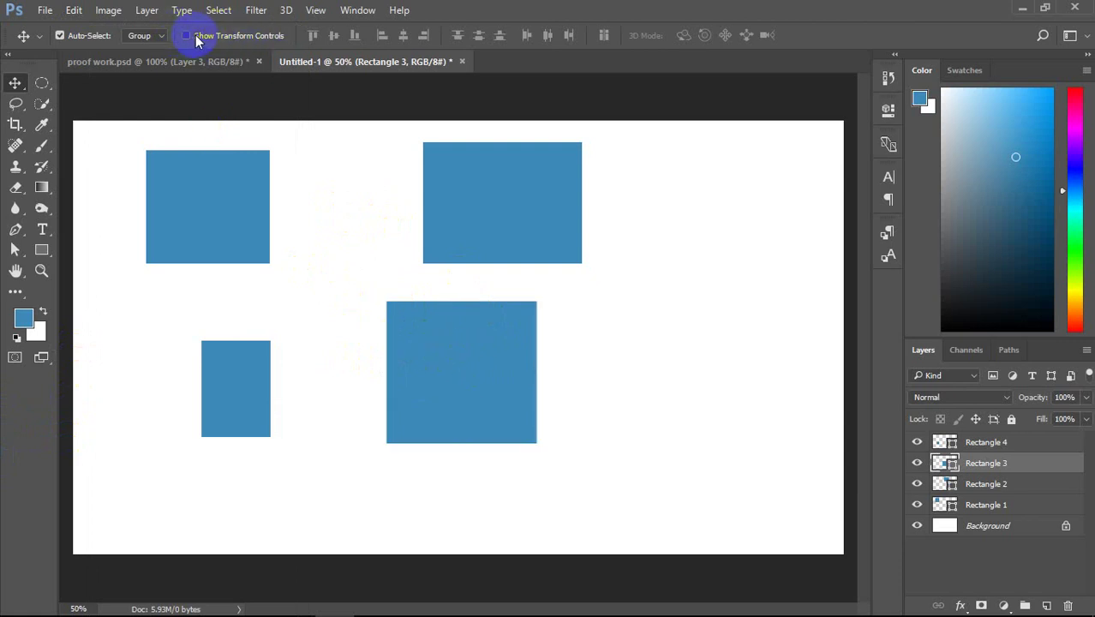
{"action": "left_click", "coordinate": [196, 39]}
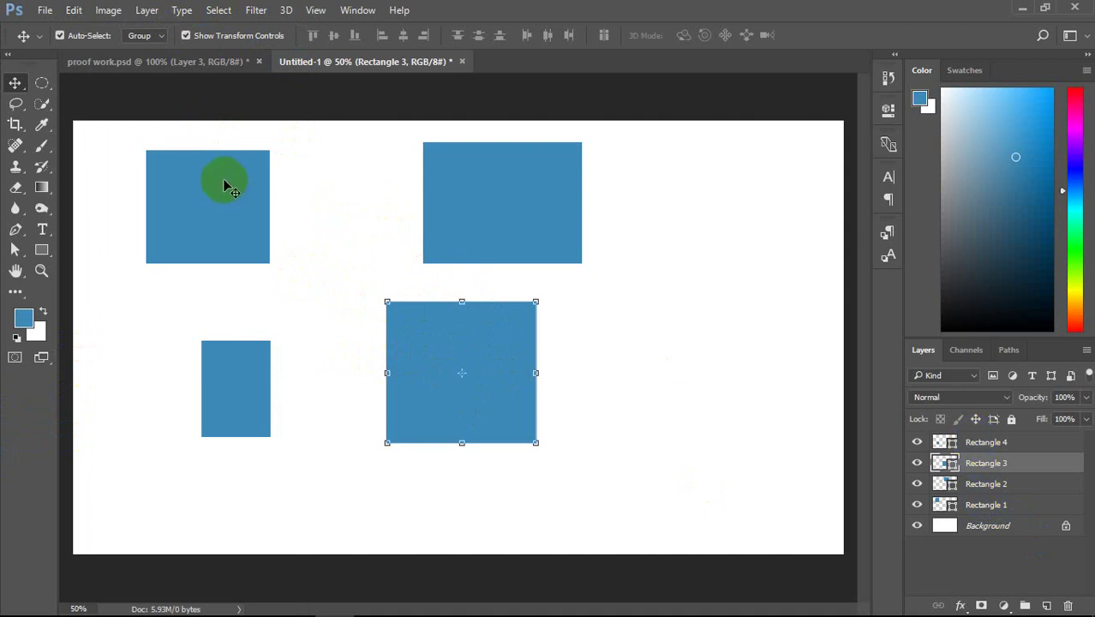
{"action": "left_click", "coordinate": [212, 180]}
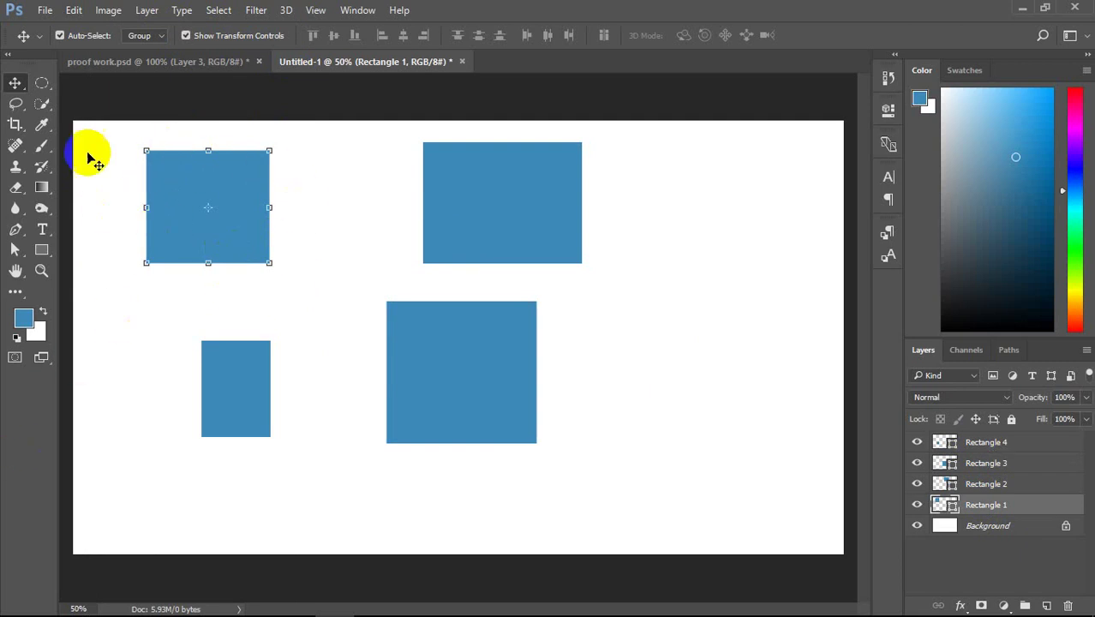
Step: Hide transform controls, push the right rectangle further right, and lift the large one into the top row
{"action": "left_click", "coordinate": [199, 35]}
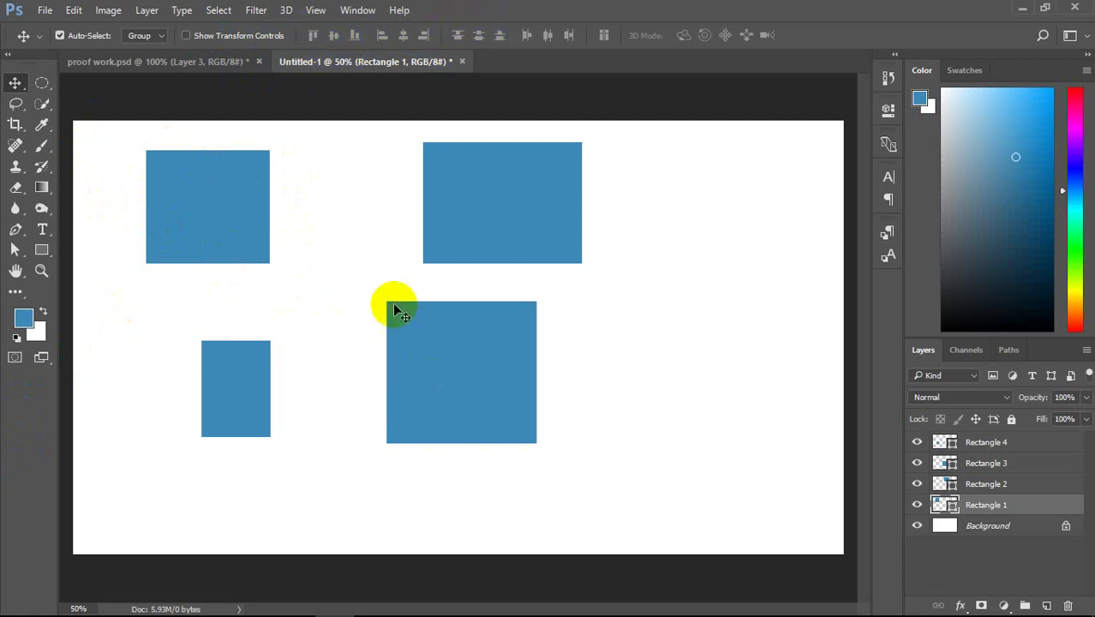
{"action": "left_click_drag", "start_coordinate": [457, 377], "coordinate": [455, 449]}
{"action": "left_click_drag", "start_coordinate": [475, 213], "coordinate": [655, 203]}
{"action": "left_click_drag", "start_coordinate": [436, 455], "coordinate": [404, 246]}
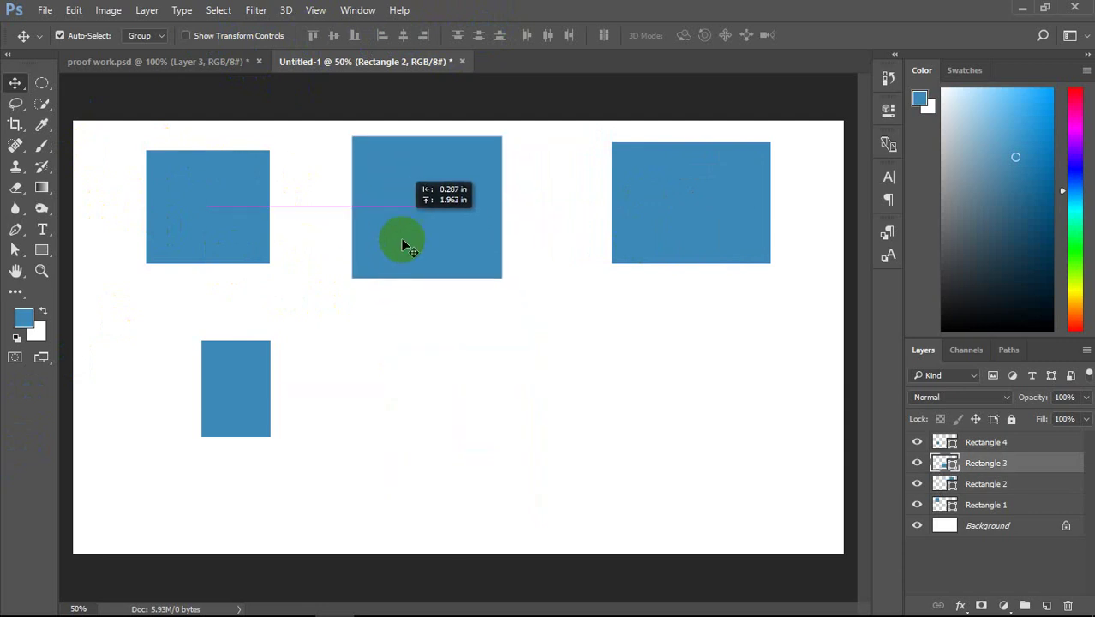
{"action": "left_click", "coordinate": [987, 484]}
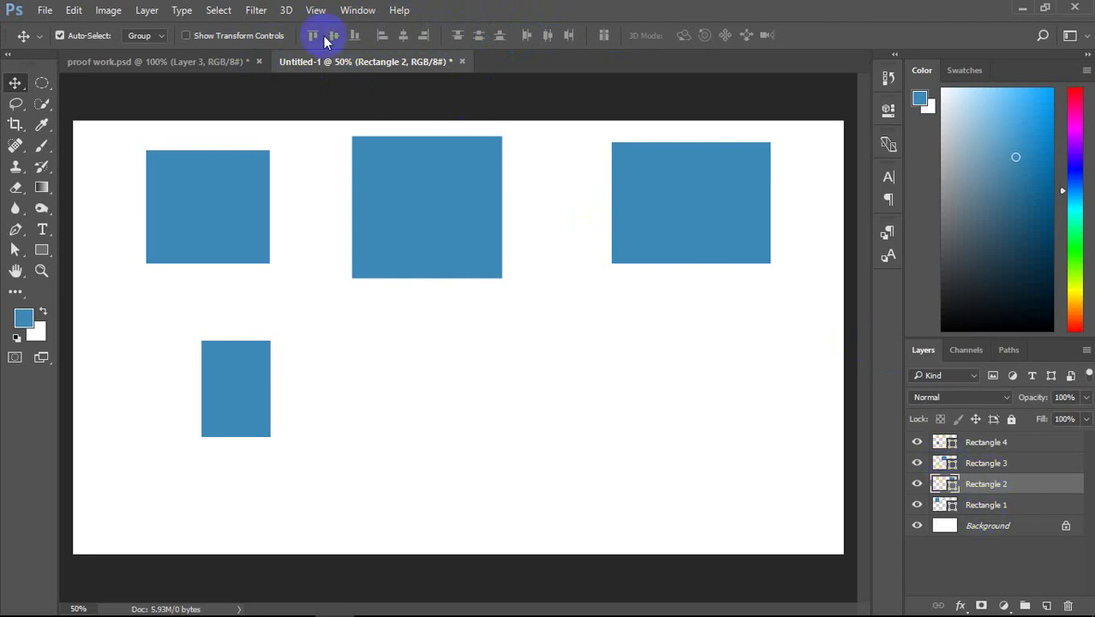
Step: Select Rectangle 1 and Rectangle 2 together and align their top edges
{"action": "left_click", "coordinate": [961, 486]}
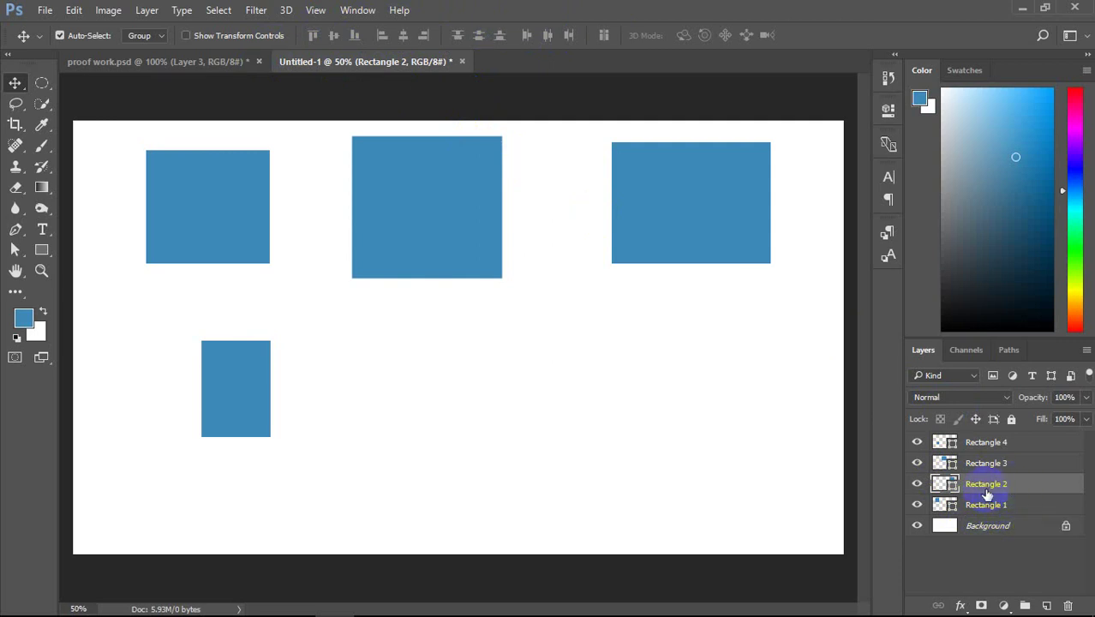
{"action": "left_click", "coordinate": [982, 490]}
{"action": "left_click", "coordinate": [1010, 507], "text": "shift"}
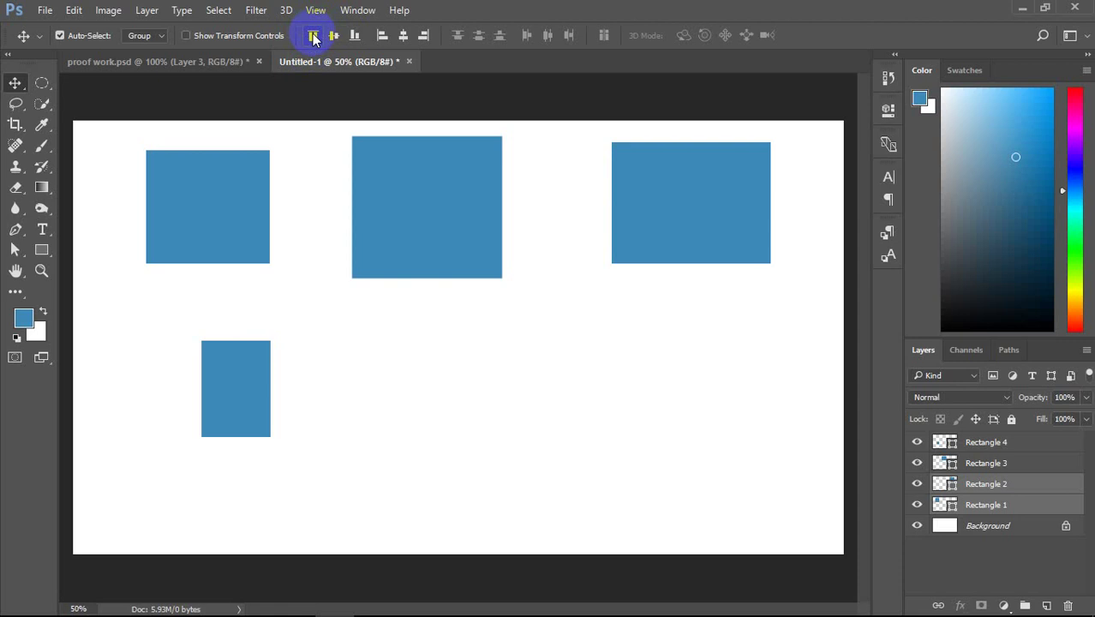
{"action": "left_click", "coordinate": [313, 37]}
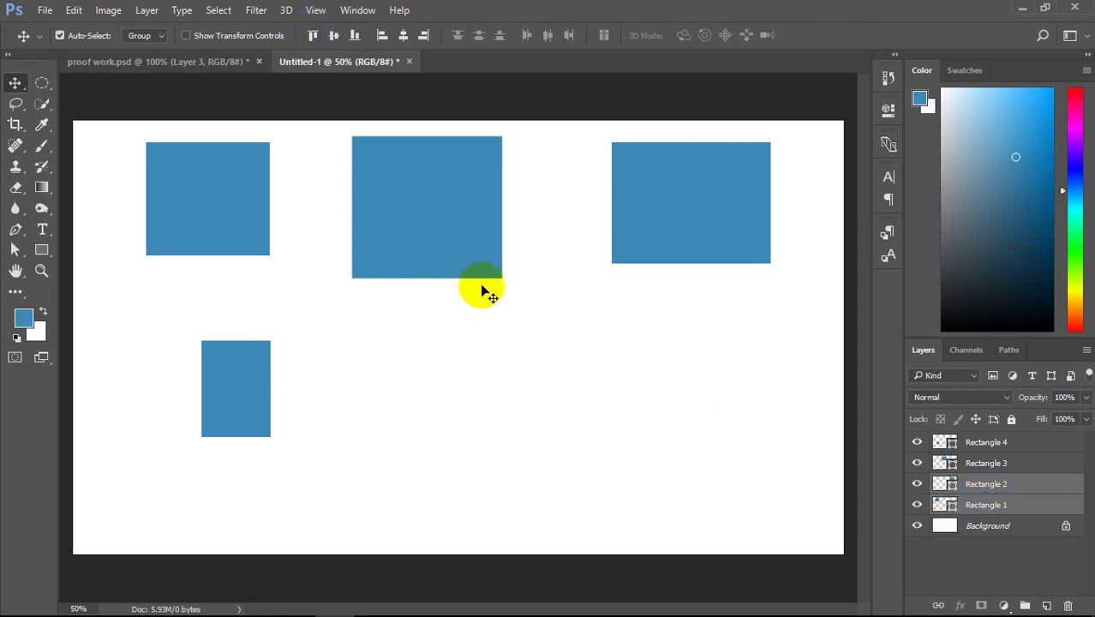
Step: Spread the rectangles out: left one toward the canvas edge, large one right, small one under the gap
{"action": "left_click_drag", "start_coordinate": [242, 192], "coordinate": [255, 207]}
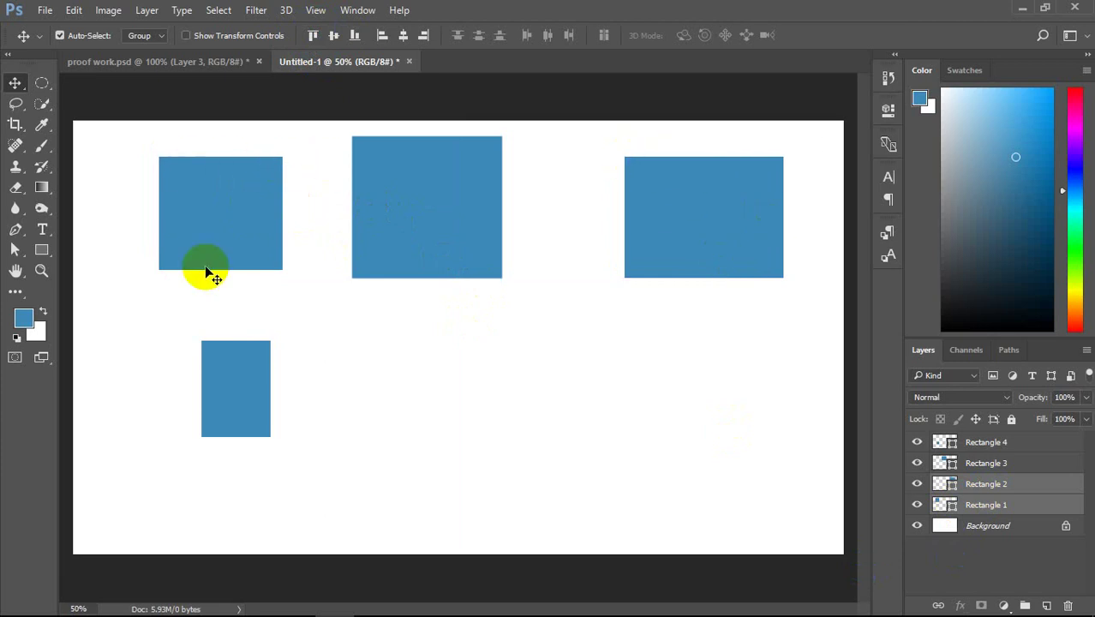
{"action": "left_click", "coordinate": [480, 463]}
{"action": "left_click_drag", "start_coordinate": [191, 406], "coordinate": [244, 411]}
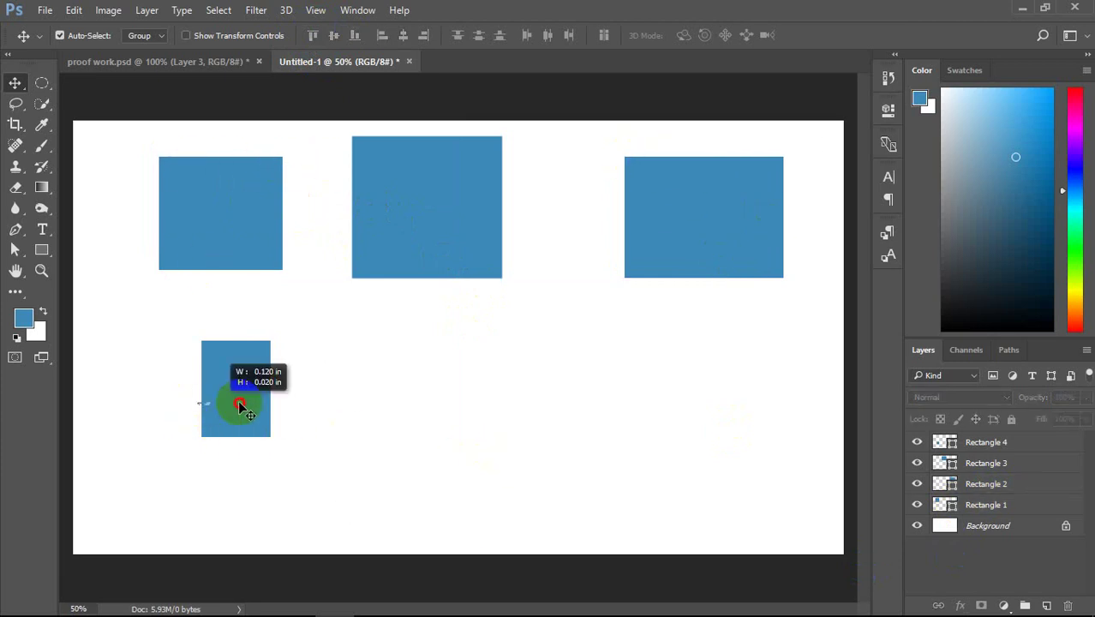
{"action": "left_click_drag", "start_coordinate": [220, 264], "coordinate": [146, 245]}
{"action": "left_click_drag", "start_coordinate": [428, 240], "coordinate": [480, 235]}
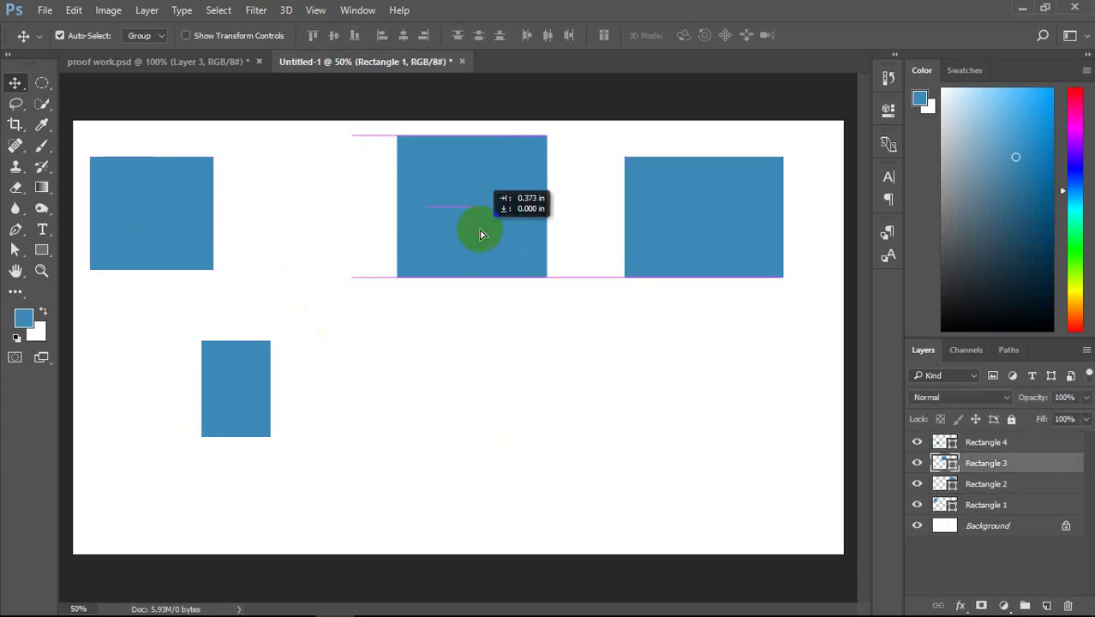
{"action": "left_click_drag", "start_coordinate": [248, 386], "coordinate": [318, 386]}
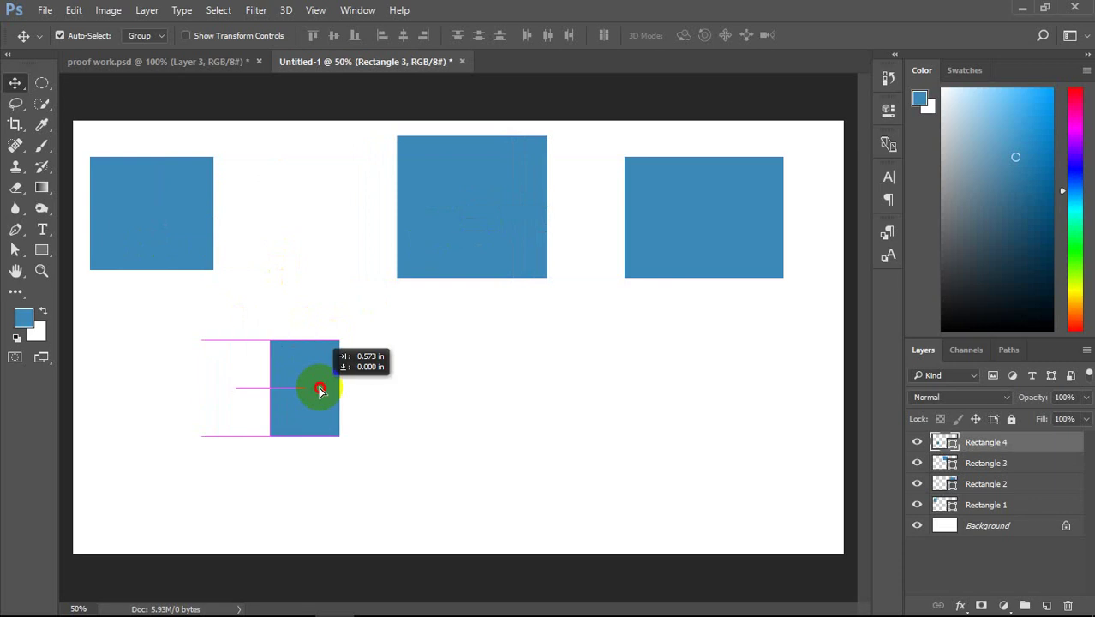
Step: Select all four rectangle layers and align their top edges, bottom edges, then vertical centres
{"action": "left_click", "coordinate": [999, 506], "text": "ctrl"}
{"action": "left_click", "coordinate": [1010, 485], "text": "ctrl"}
{"action": "left_click", "coordinate": [1011, 463], "text": "ctrl"}
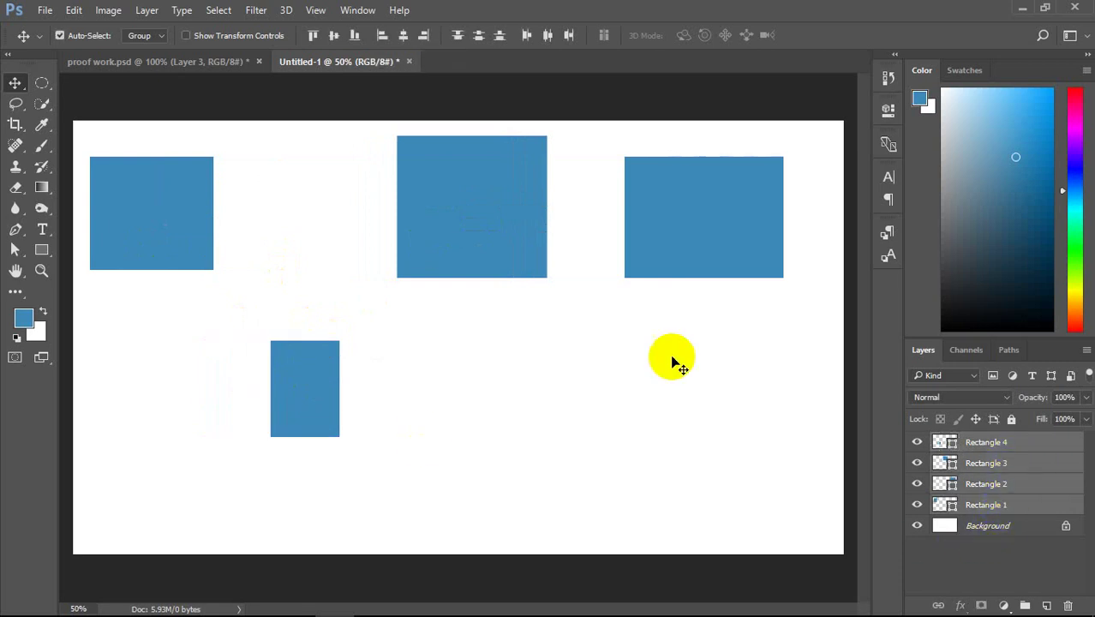
{"action": "left_click", "coordinate": [314, 35]}
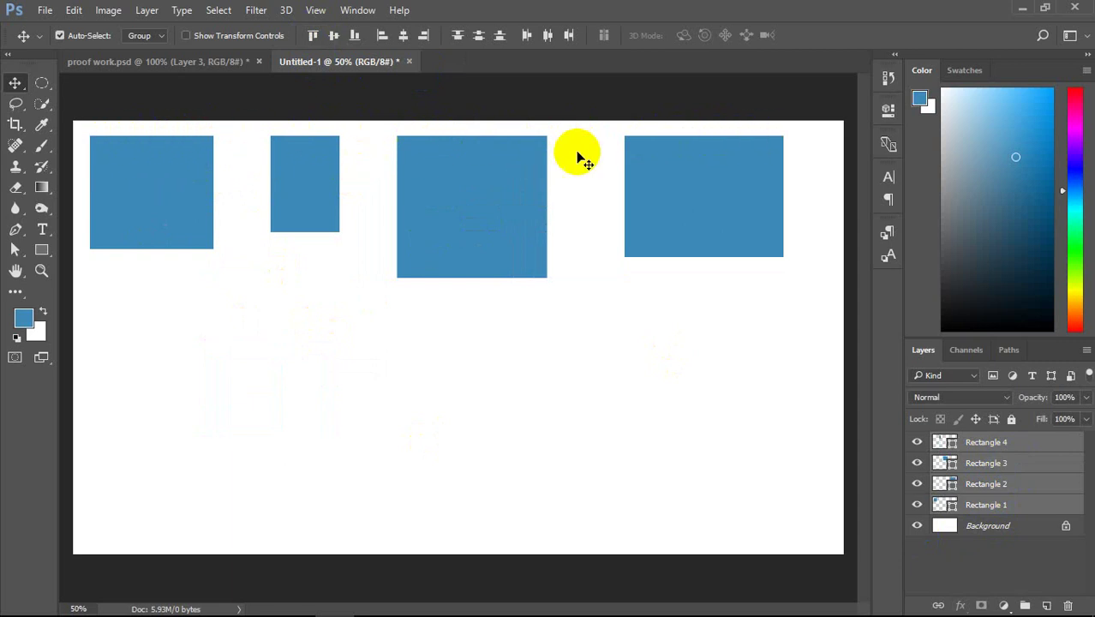
{"action": "left_click", "coordinate": [313, 36]}
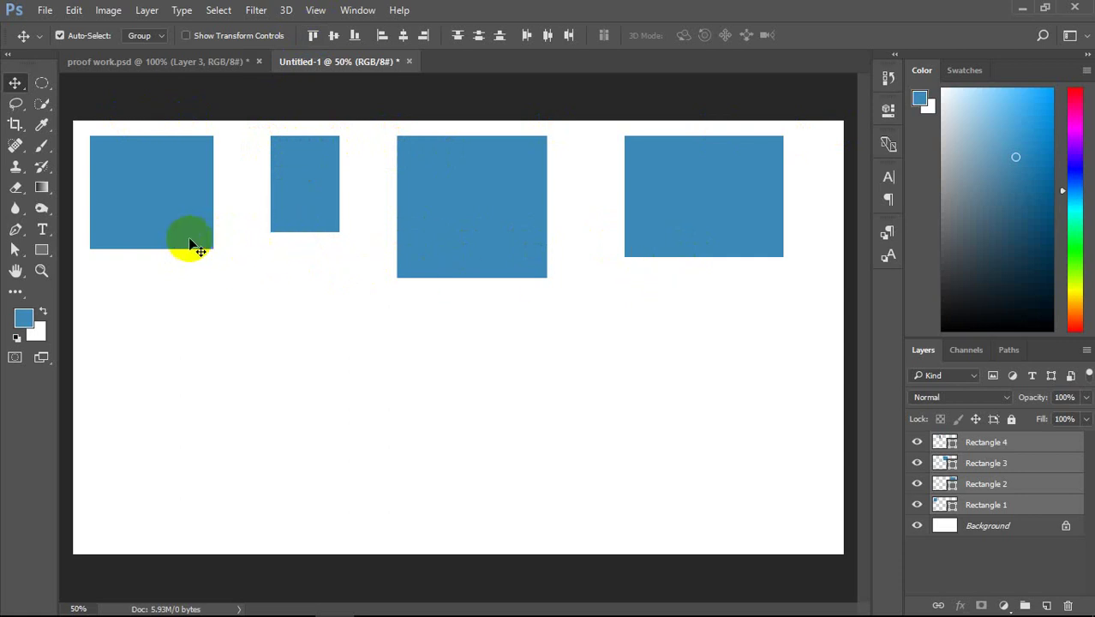
{"action": "left_click", "coordinate": [455, 254]}
{"action": "left_click", "coordinate": [709, 246]}
{"action": "left_click", "coordinate": [421, 191]}
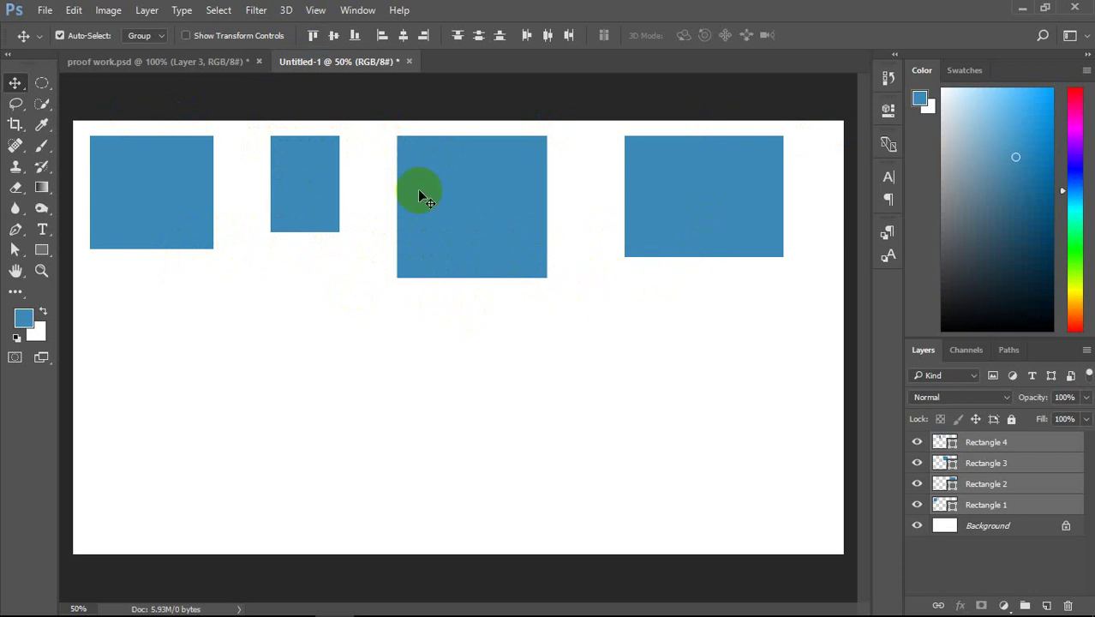
{"action": "left_click", "coordinate": [354, 38]}
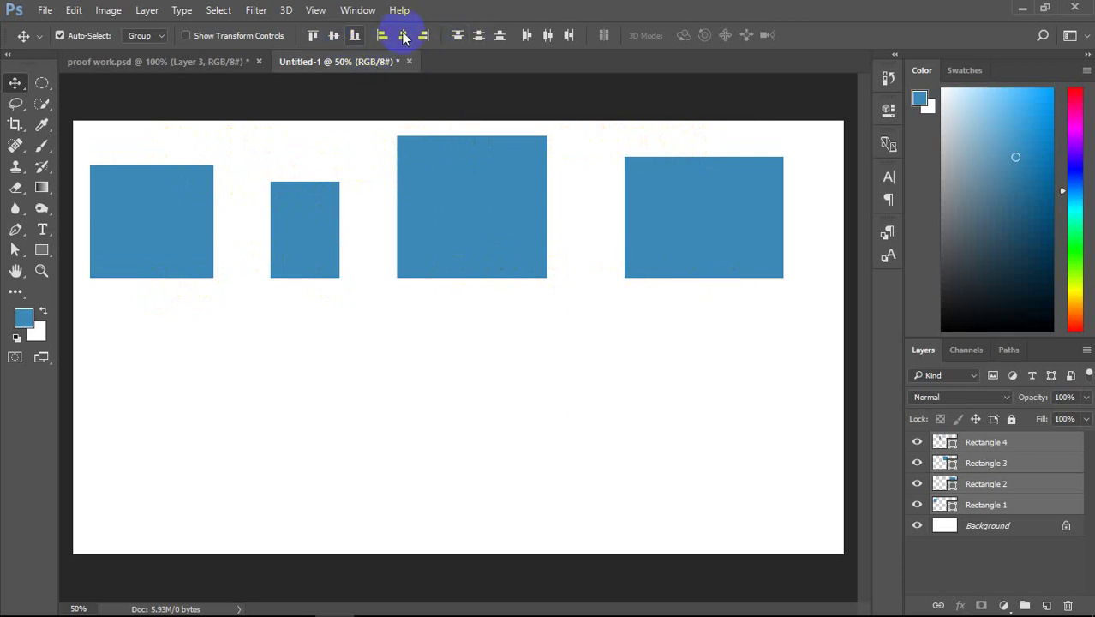
{"action": "left_click", "coordinate": [332, 36]}
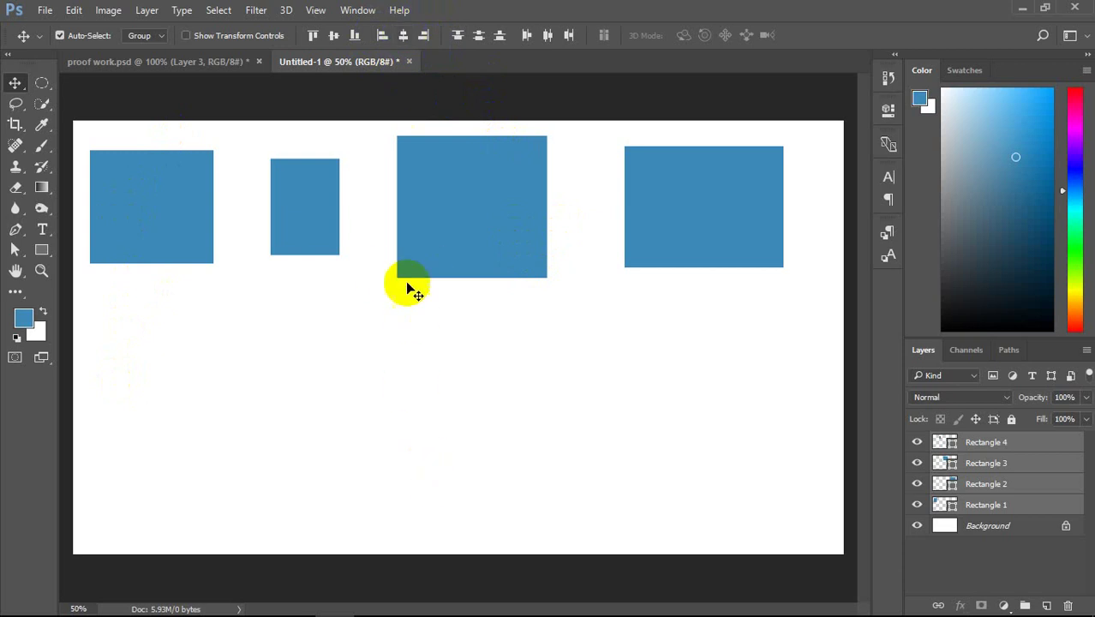
Step: Stagger the rectangles: large one at top centre, small one below it, left one at the bottom
{"action": "left_click", "coordinate": [173, 216]}
{"action": "left_click_drag", "start_coordinate": [173, 216], "coordinate": [182, 336]}
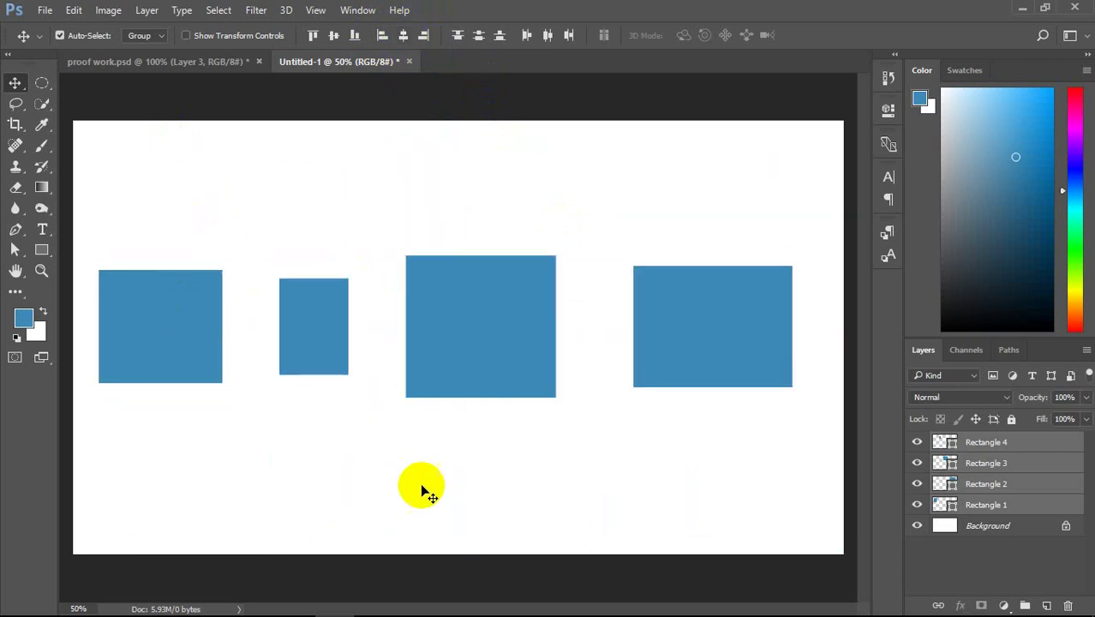
{"action": "left_click", "coordinate": [435, 387]}
{"action": "left_click_drag", "start_coordinate": [447, 246], "coordinate": [424, 139]}
{"action": "left_click_drag", "start_coordinate": [325, 324], "coordinate": [477, 399]}
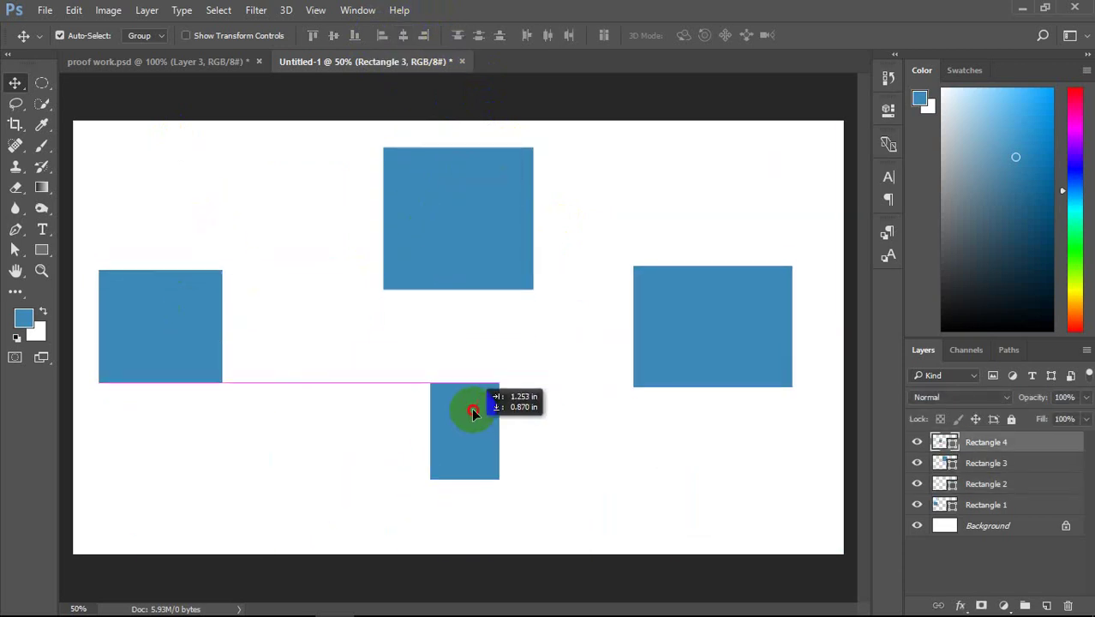
{"action": "mouse_move", "coordinate": [178, 335]}
{"action": "left_mouse_down"}
{"action": "mouse_move", "coordinate": [356, 576]}
{"action": "mouse_move", "coordinate": [363, 516]}
{"action": "left_mouse_up"}
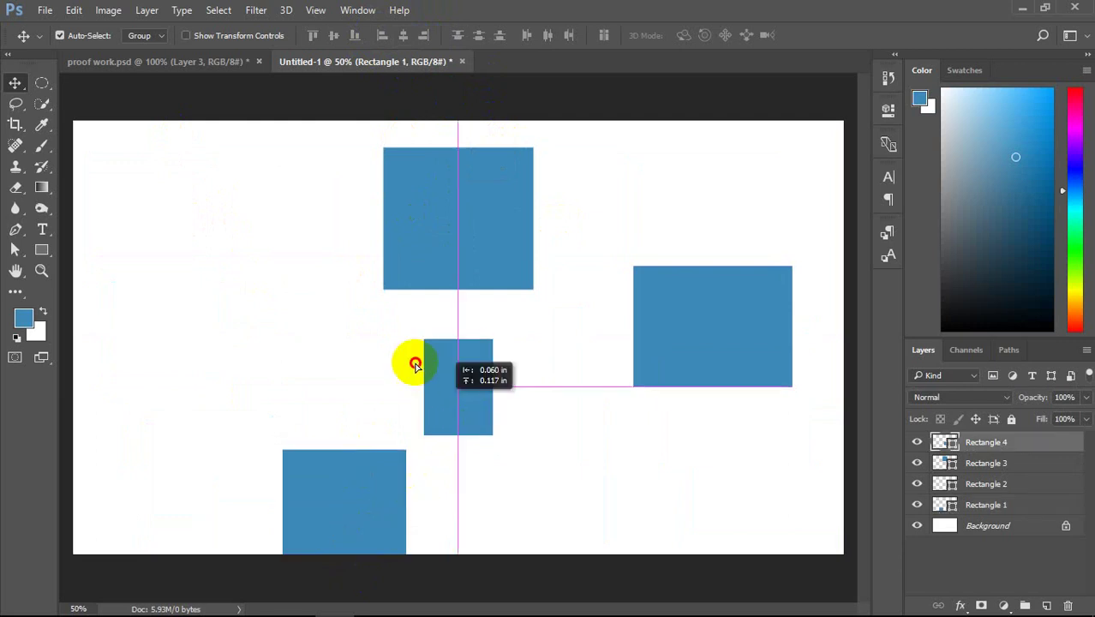
{"action": "left_click_drag", "start_coordinate": [453, 417], "coordinate": [384, 390]}
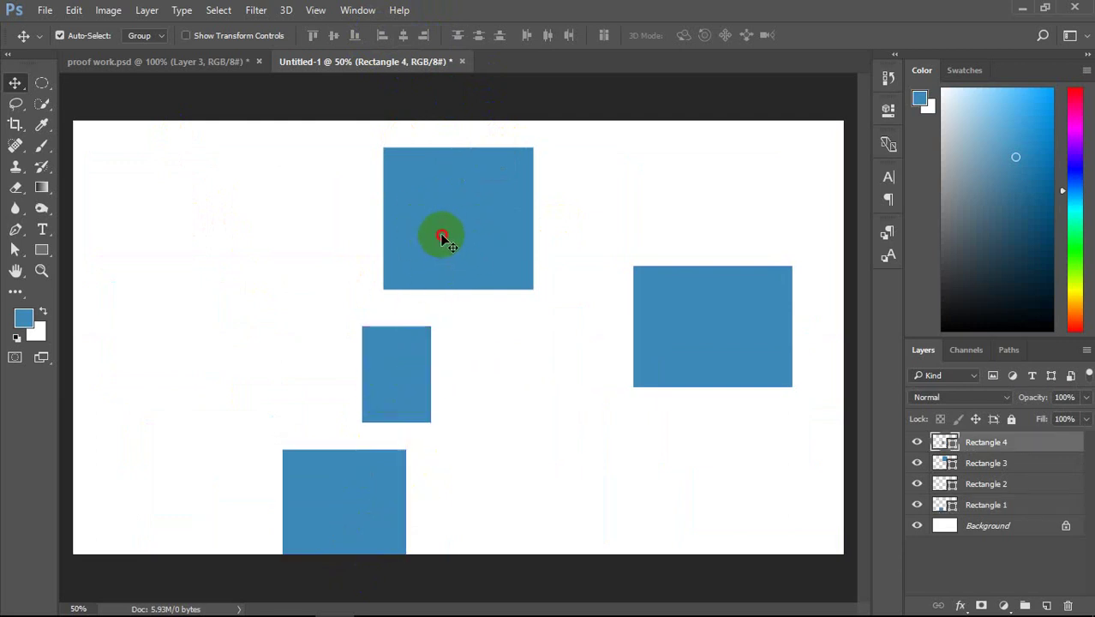
Step: Try aligning left edges of Rectangles 2–4, undo it, then select Rectangles 3 and 4
{"action": "left_click", "coordinate": [392, 366], "text": "ctrl"}
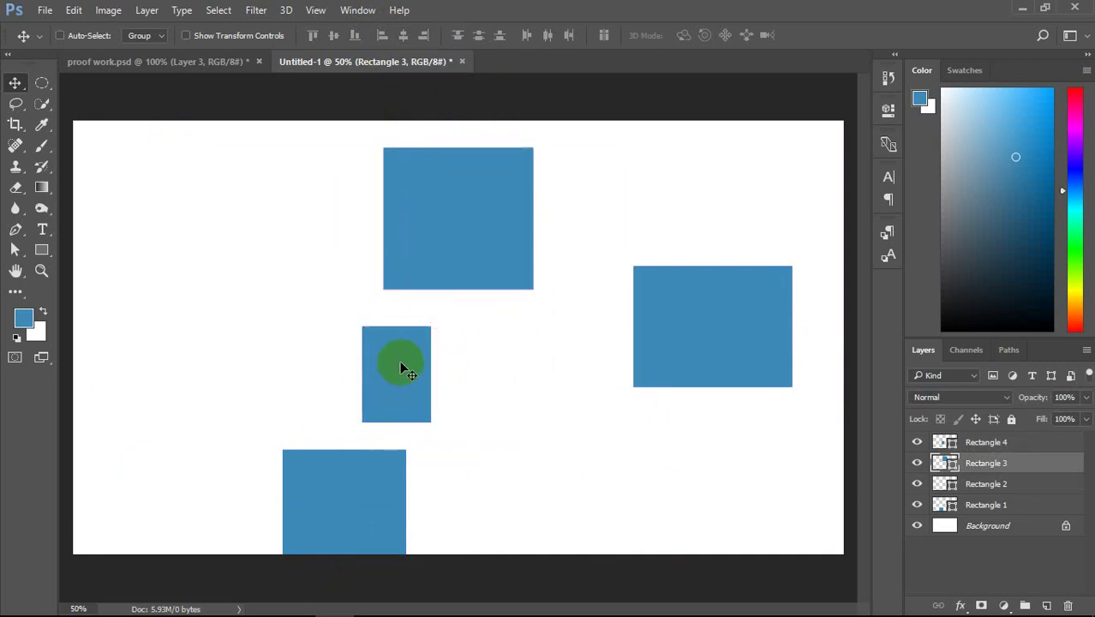
{"action": "left_click", "coordinate": [969, 442], "text": "ctrl"}
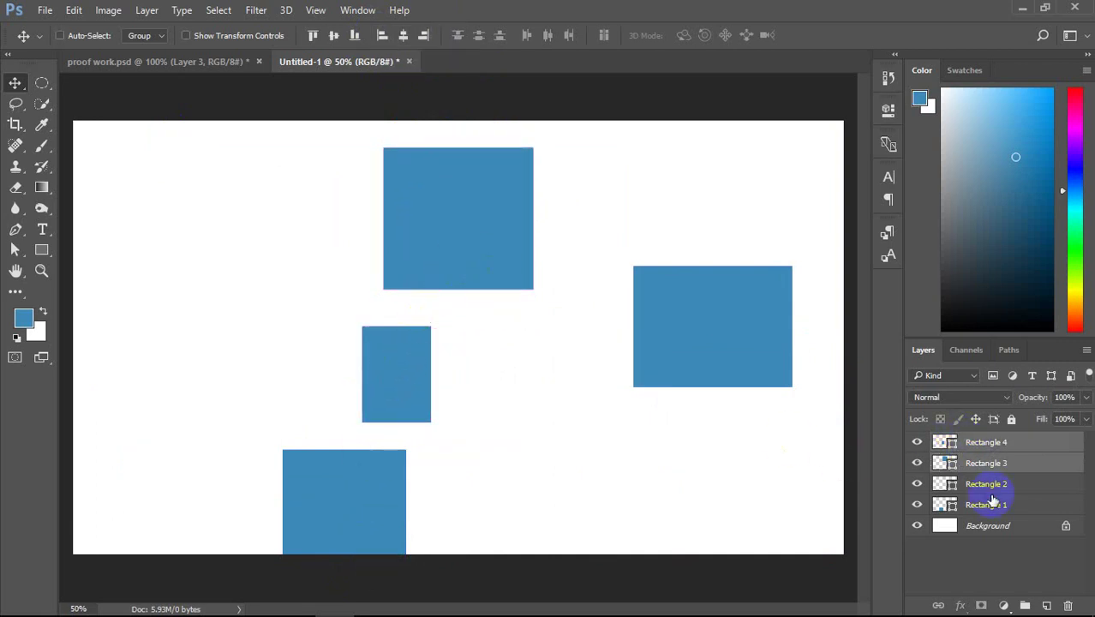
{"action": "left_click", "coordinate": [993, 487], "text": "ctrl"}
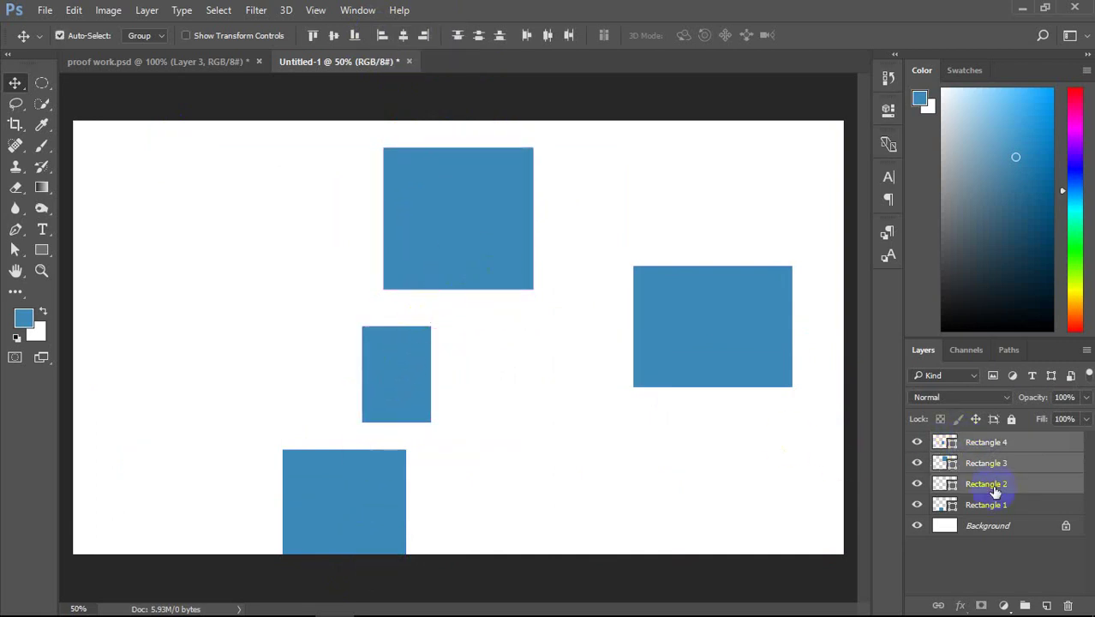
{"action": "left_click", "coordinate": [381, 38]}
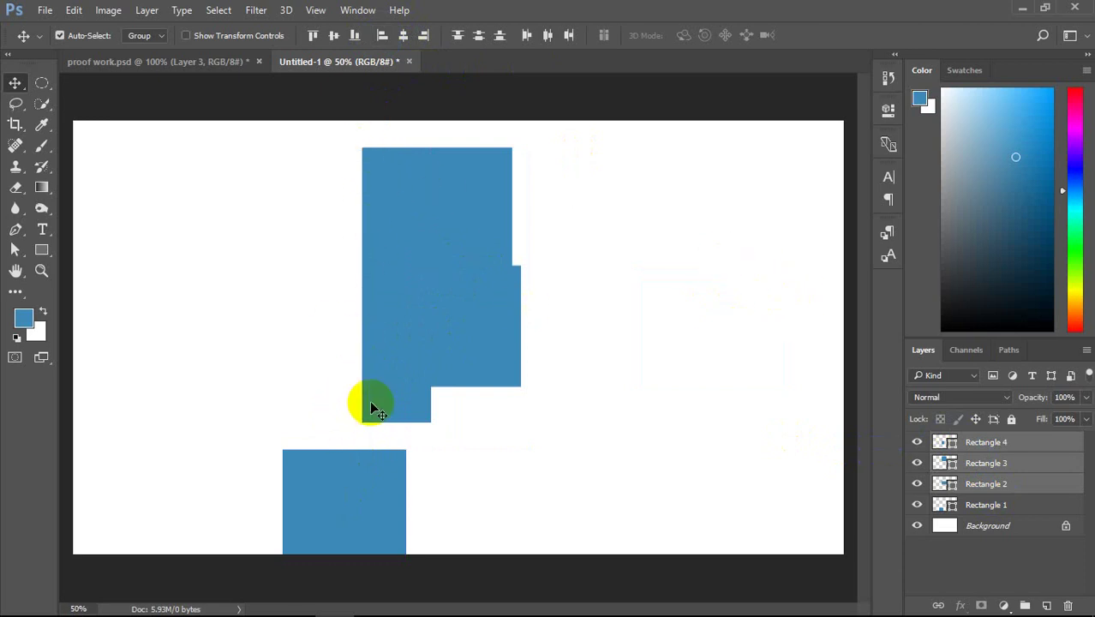
{"action": "key", "text": "ctrl+z"}
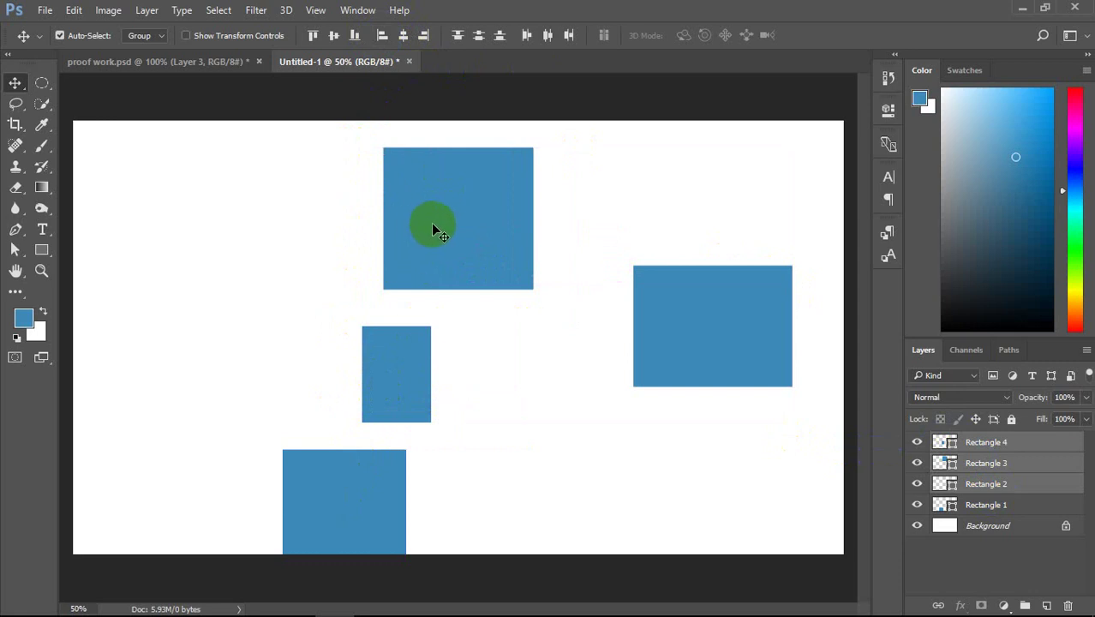
{"action": "left_click", "coordinate": [960, 547]}
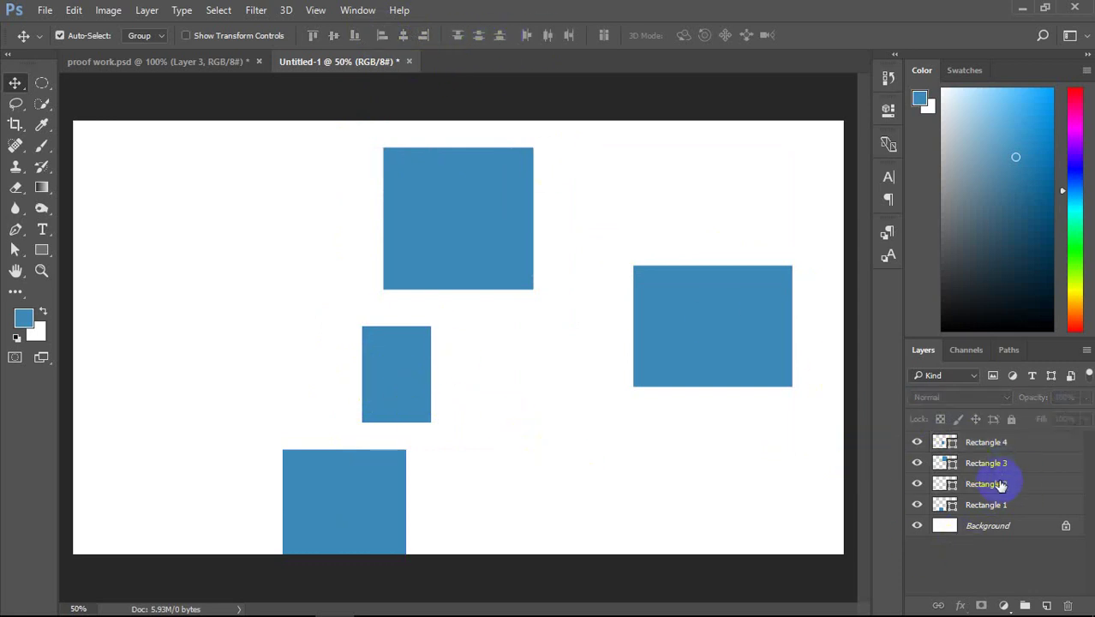
{"action": "left_click", "coordinate": [994, 442]}
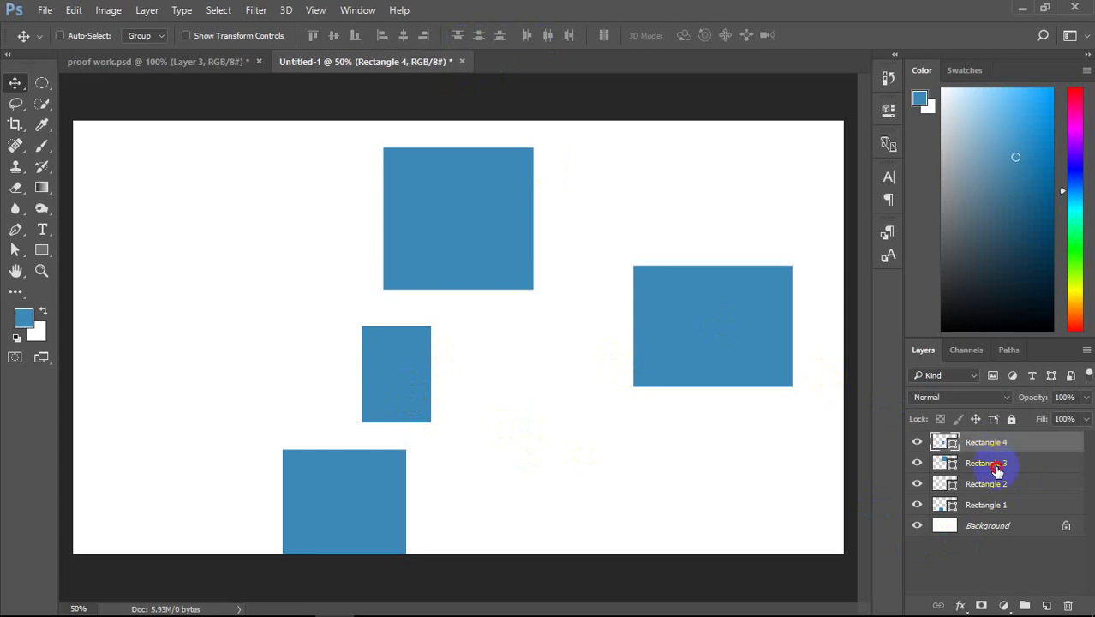
{"action": "left_click", "coordinate": [997, 467], "text": "shift"}
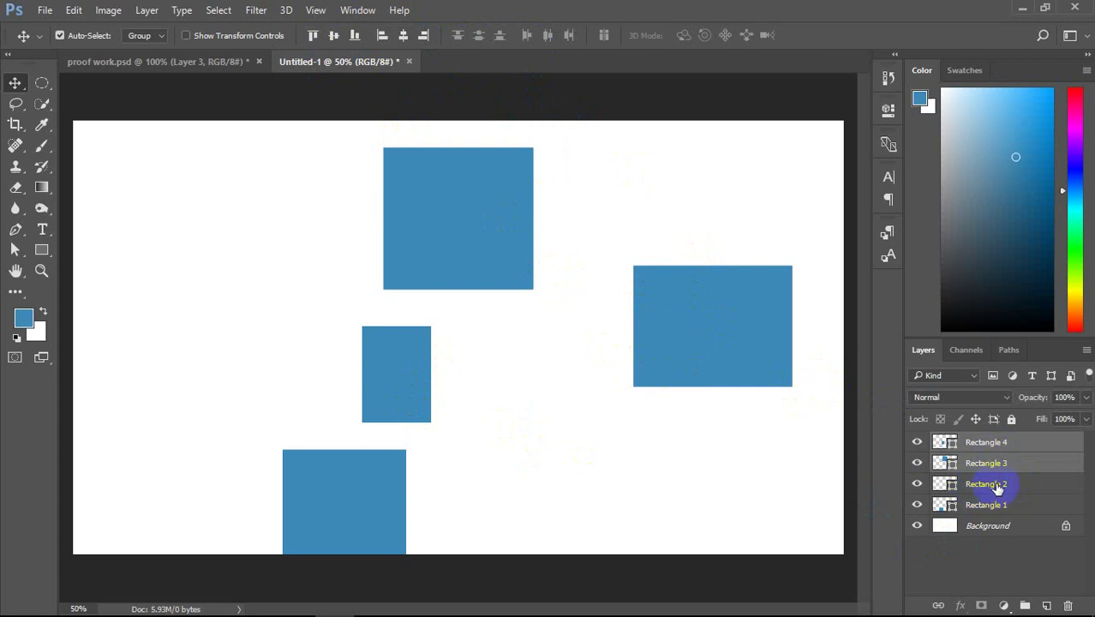
Step: Shift the large and small rectangles left and bring the small one up to the top left
{"action": "left_click_drag", "start_coordinate": [391, 405], "coordinate": [317, 410]}
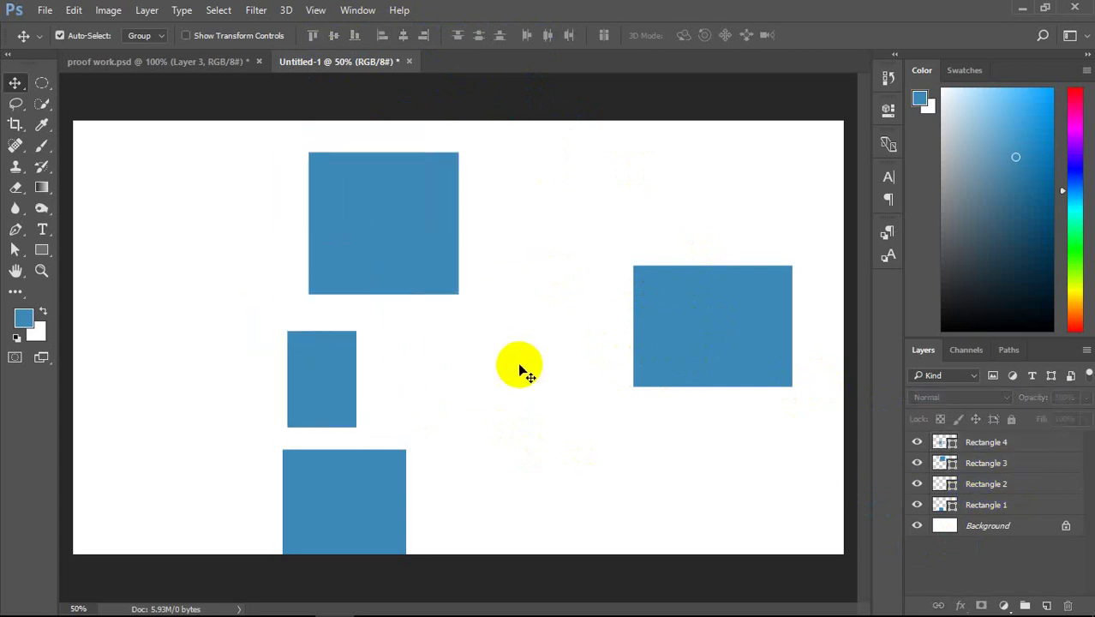
{"action": "left_click_drag", "start_coordinate": [403, 229], "coordinate": [524, 236]}
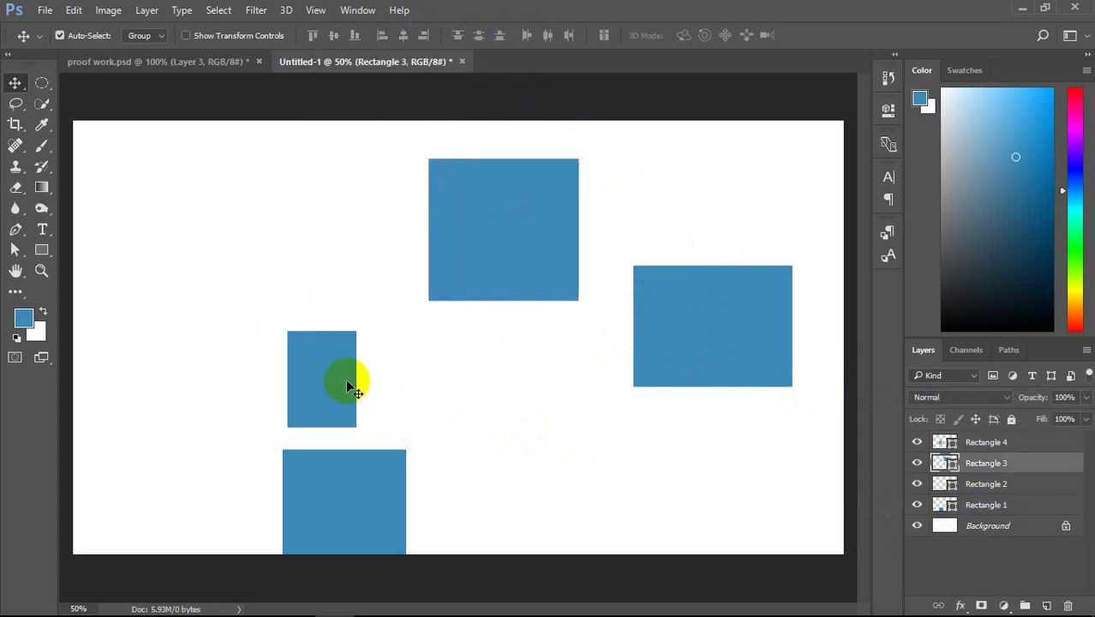
{"action": "left_click_drag", "start_coordinate": [328, 351], "coordinate": [258, 202]}
{"action": "left_click", "coordinate": [465, 225]}
{"action": "left_click", "coordinate": [241, 236]}
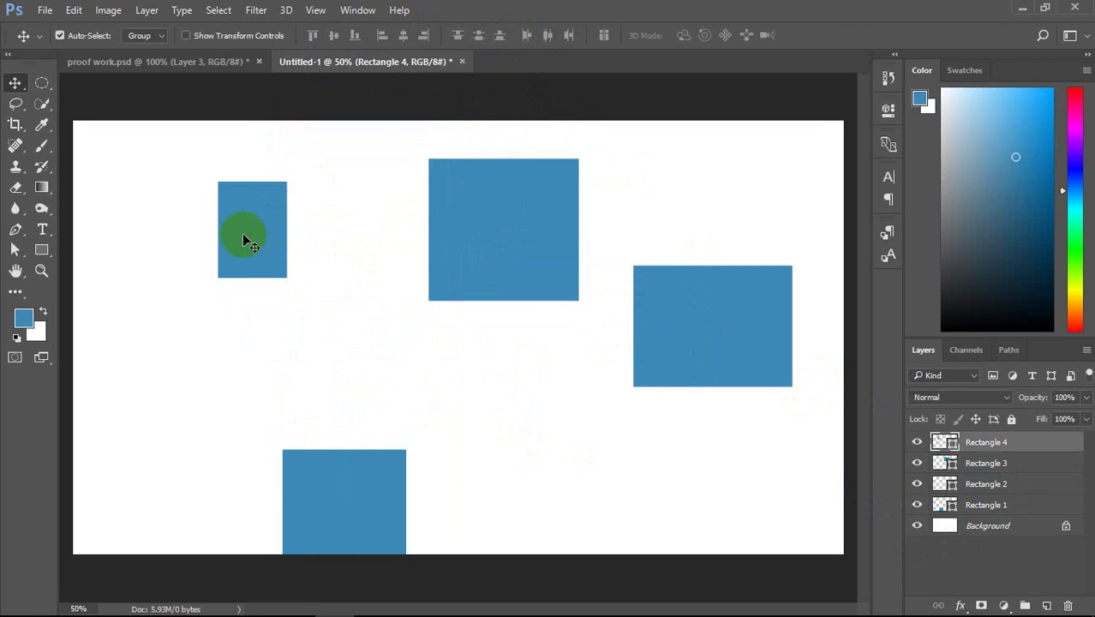
{"action": "left_click_drag", "start_coordinate": [508, 242], "coordinate": [477, 250]}
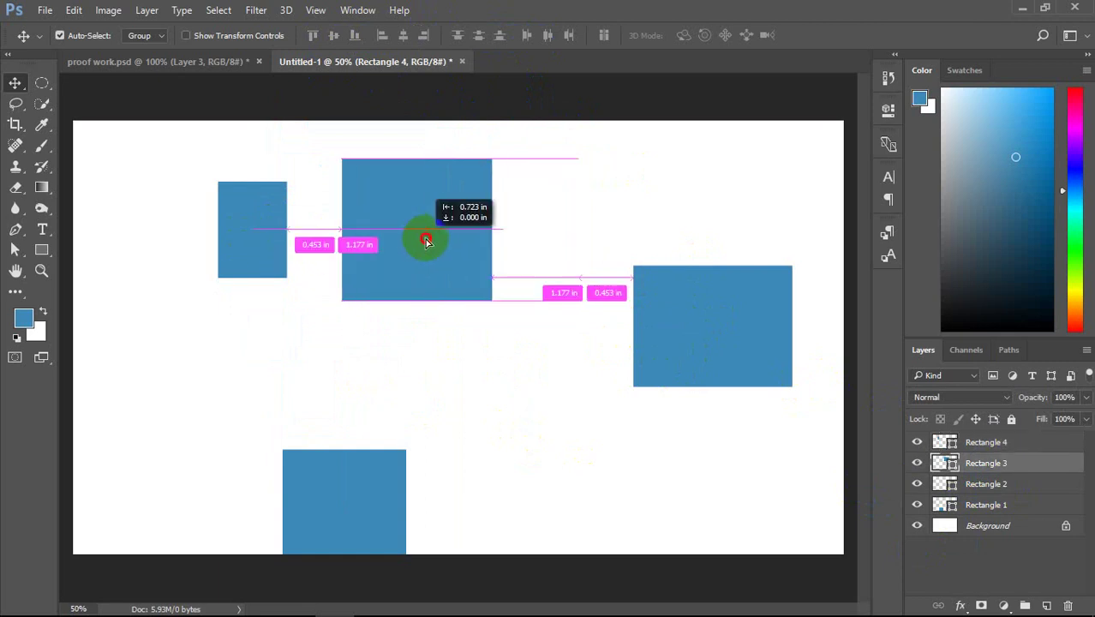
Step: Raise the right and bottom rectangles into the top row, then add Rectangle 2 to the selection
{"action": "left_click_drag", "start_coordinate": [666, 302], "coordinate": [643, 202]}
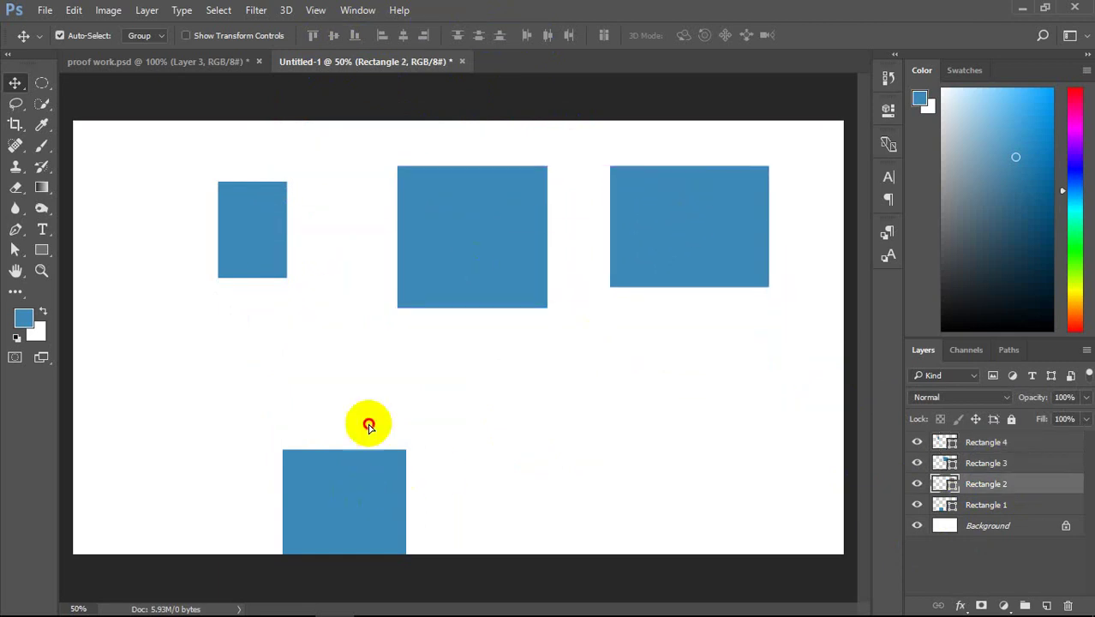
{"action": "mouse_move", "coordinate": [301, 492]}
{"action": "left_mouse_down"}
{"action": "mouse_move", "coordinate": [313, 403]}
{"action": "mouse_move", "coordinate": [193, 398]}
{"action": "left_mouse_up"}
{"action": "left_click_drag", "start_coordinate": [262, 238], "coordinate": [330, 255]}
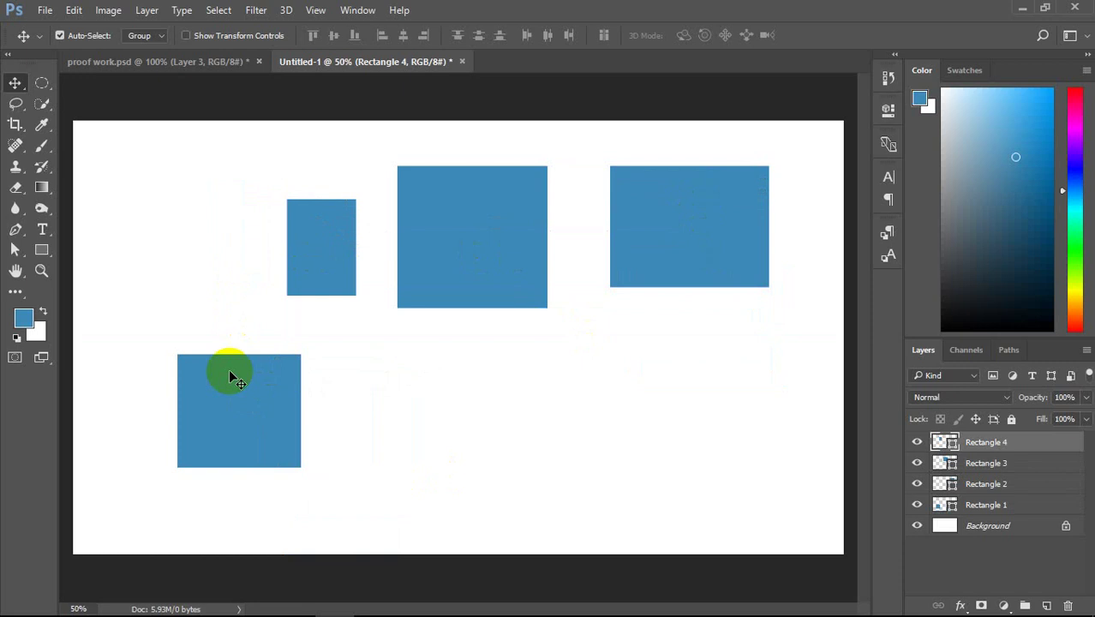
{"action": "left_click_drag", "start_coordinate": [207, 355], "coordinate": [154, 244]}
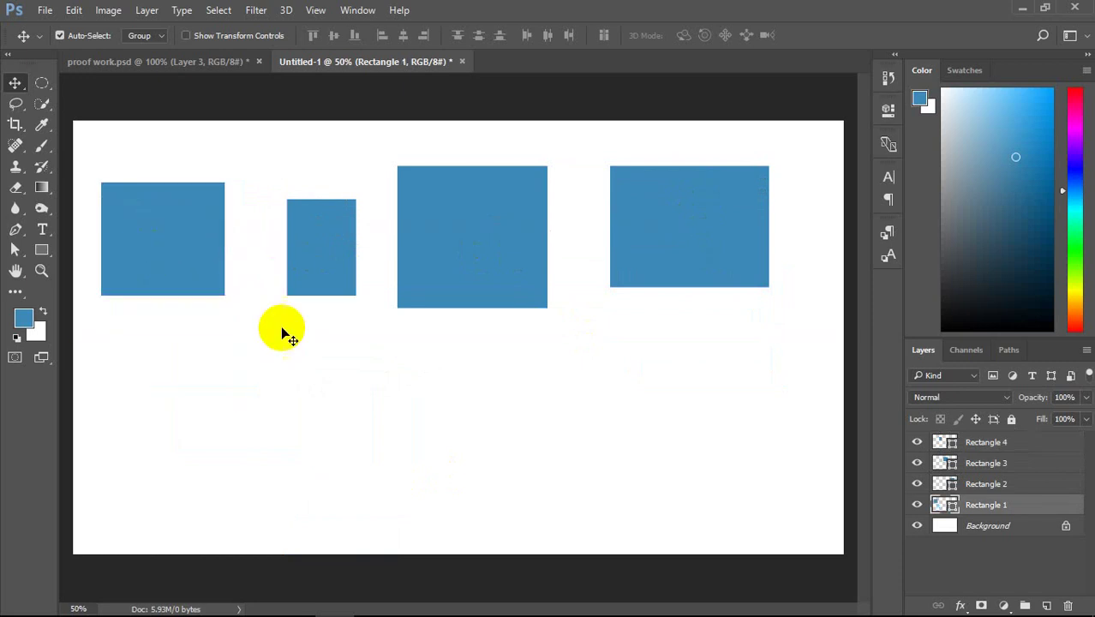
{"action": "left_click", "coordinate": [1003, 485], "text": "ctrl"}
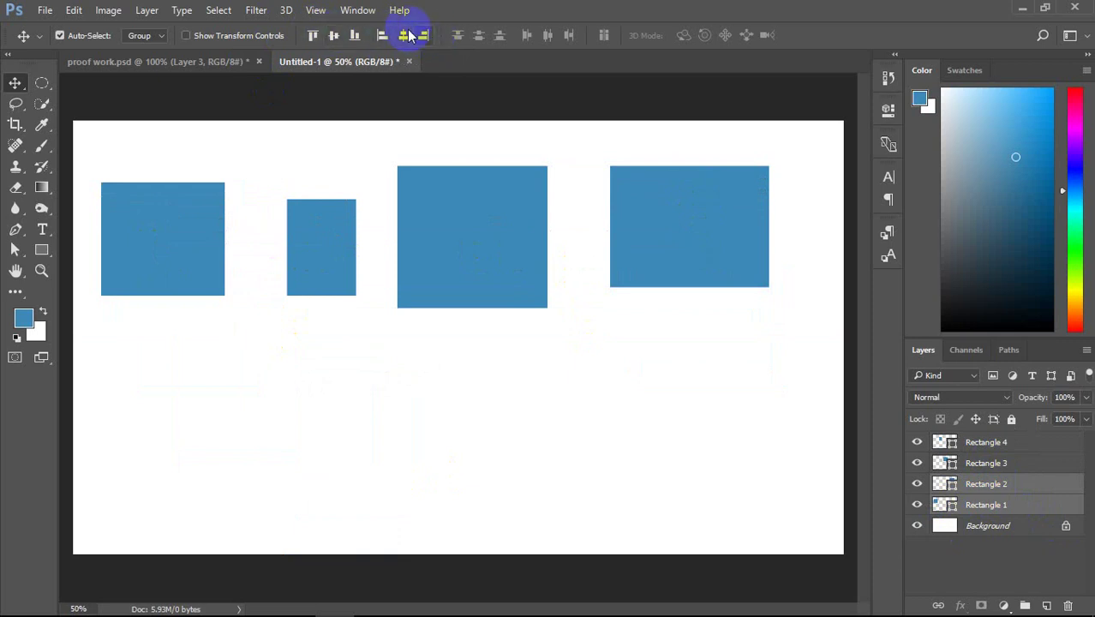
Step: Select all four rectangle layers, Rectangles 1 through 4, together
{"action": "left_click", "coordinate": [1001, 465], "text": "ctrl"}
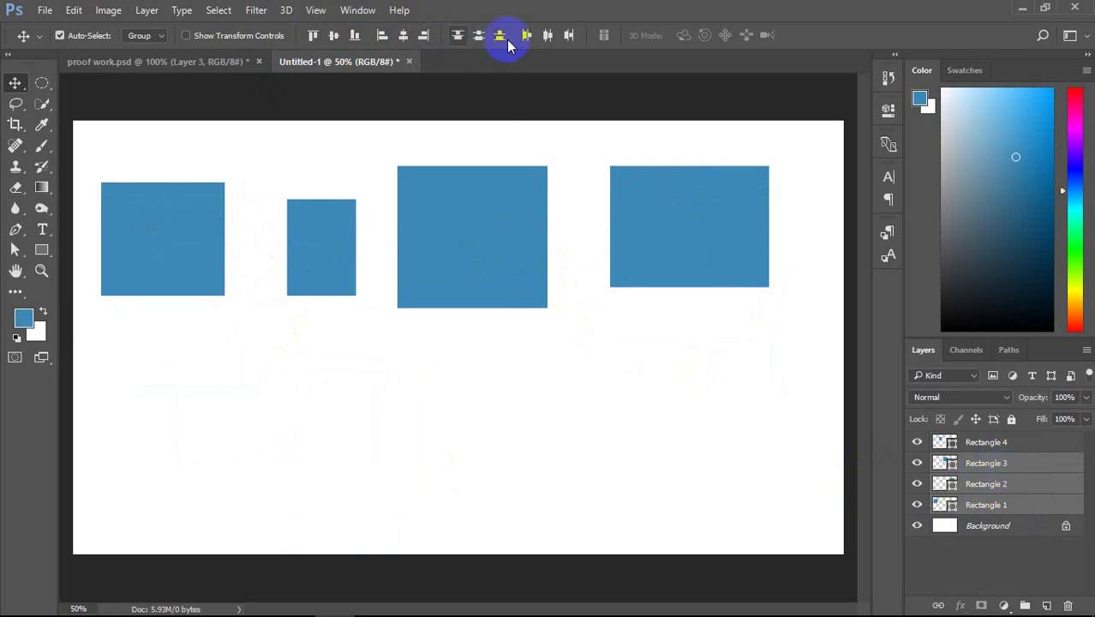
{"action": "left_click", "coordinate": [986, 444], "text": "ctrl"}
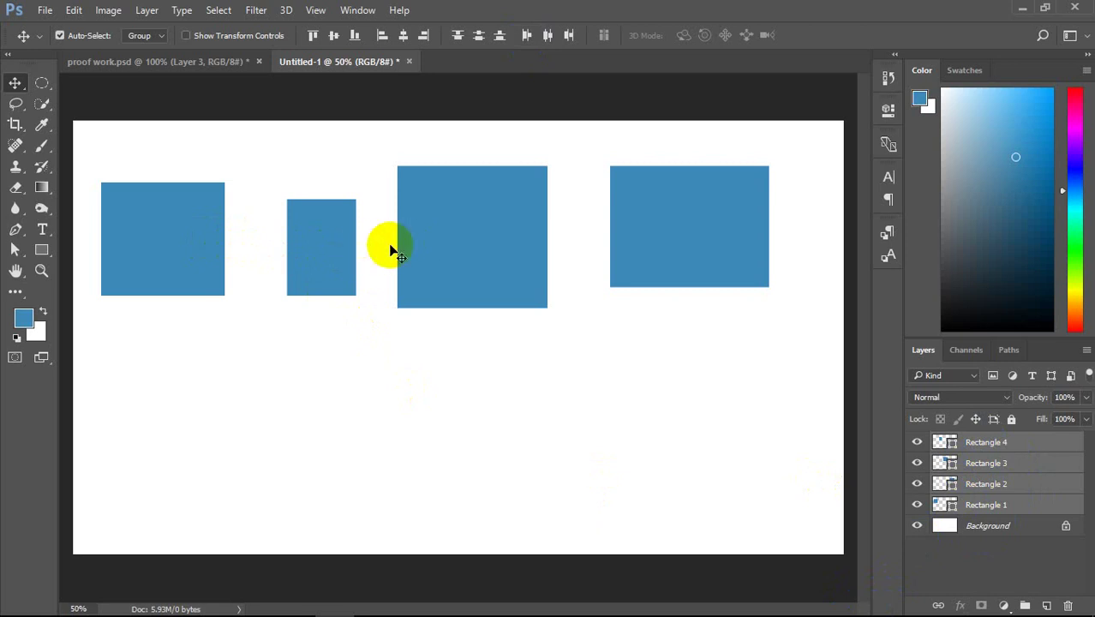
{"action": "left_click", "coordinate": [527, 247]}
{"action": "left_click", "coordinate": [352, 263]}
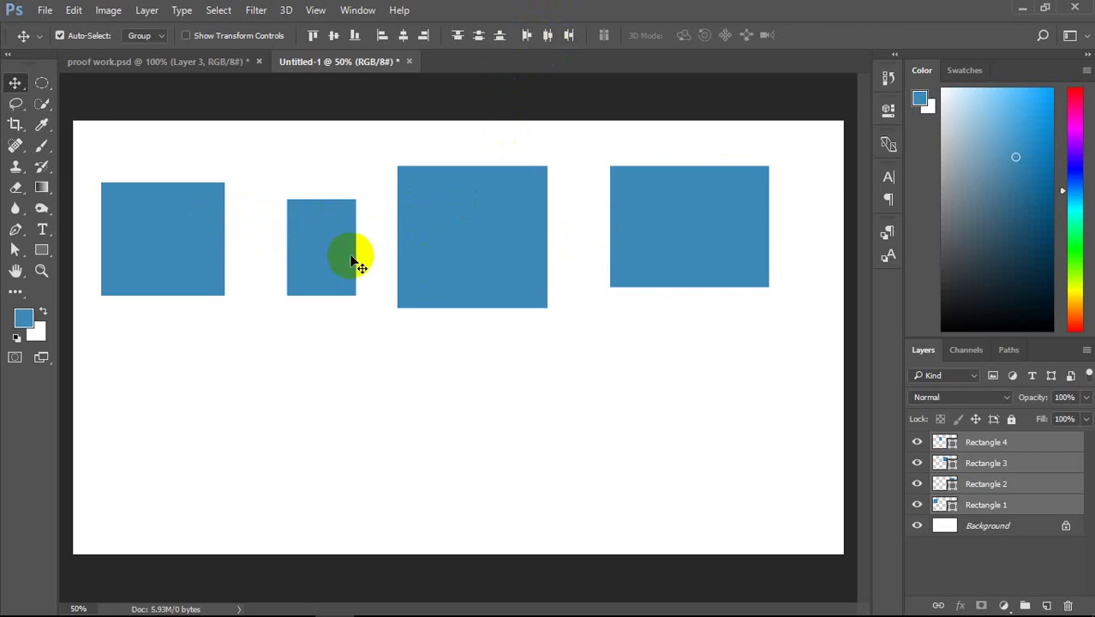
{"action": "left_click", "coordinate": [417, 249]}
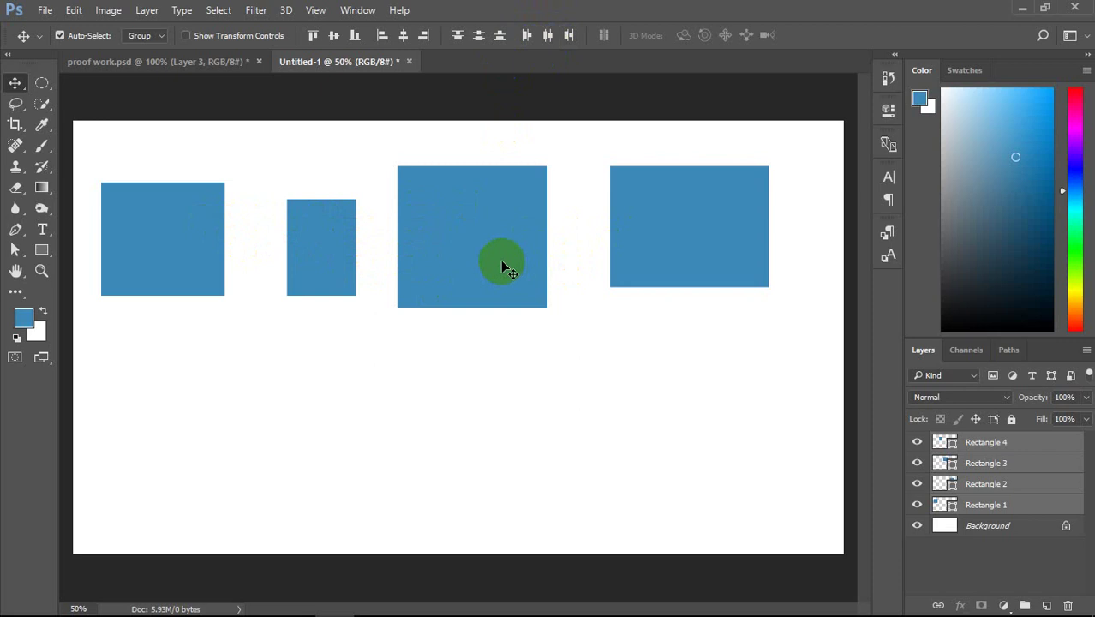
Step: Try vertical alignment and horizontal distribution on the rectangles, then undo the horizontal distribution
{"action": "left_click", "coordinate": [457, 39]}
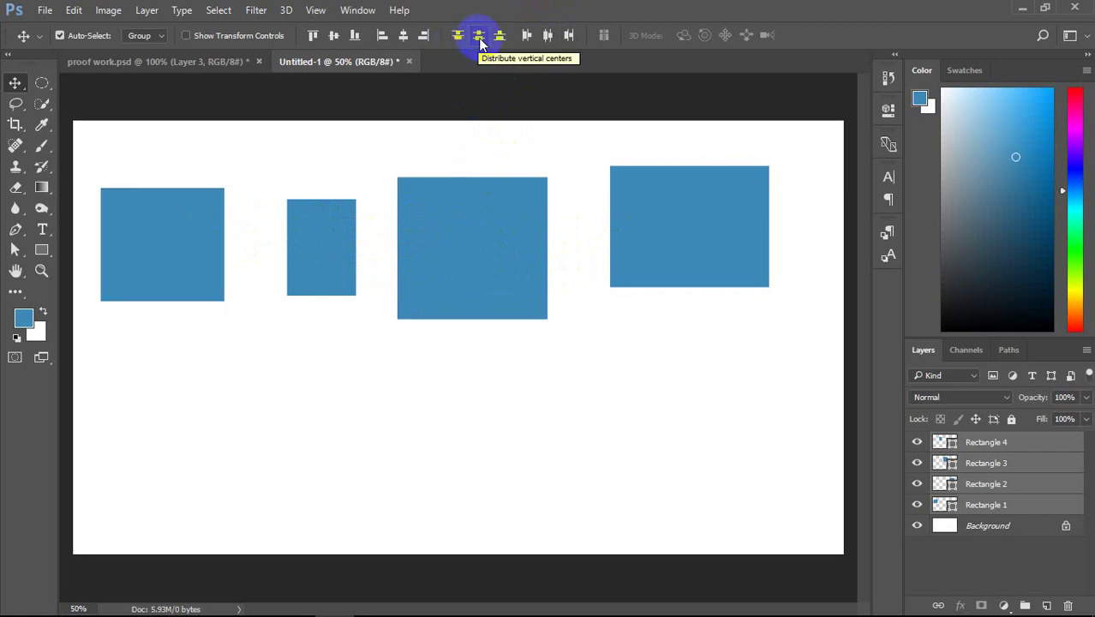
{"action": "left_click", "coordinate": [479, 36]}
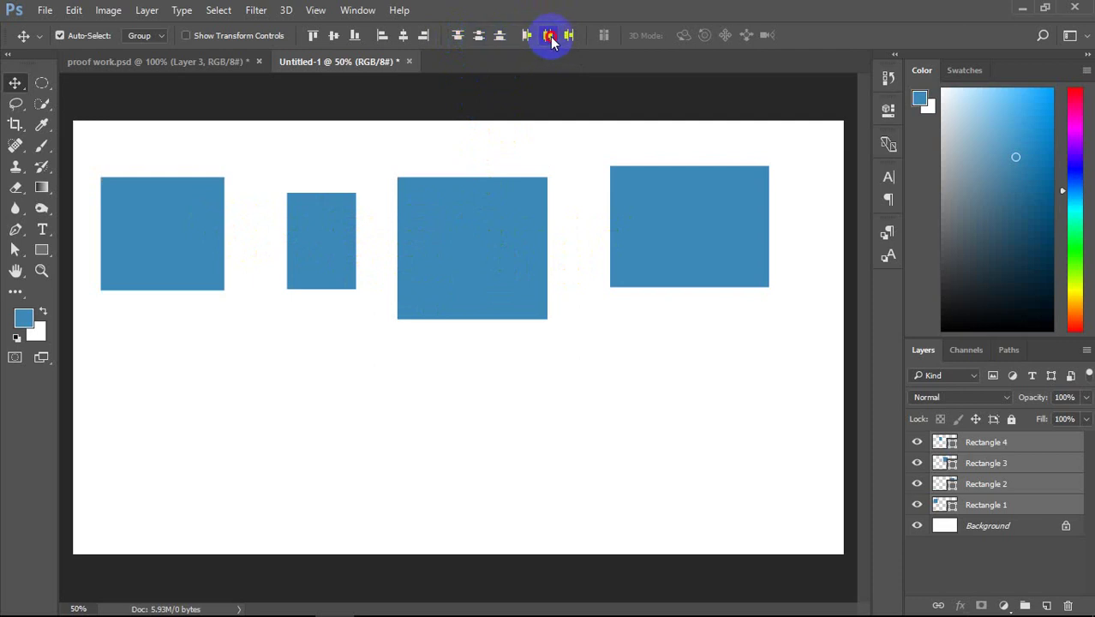
{"action": "left_click", "coordinate": [550, 38]}
{"action": "key", "text": "ctrl"}
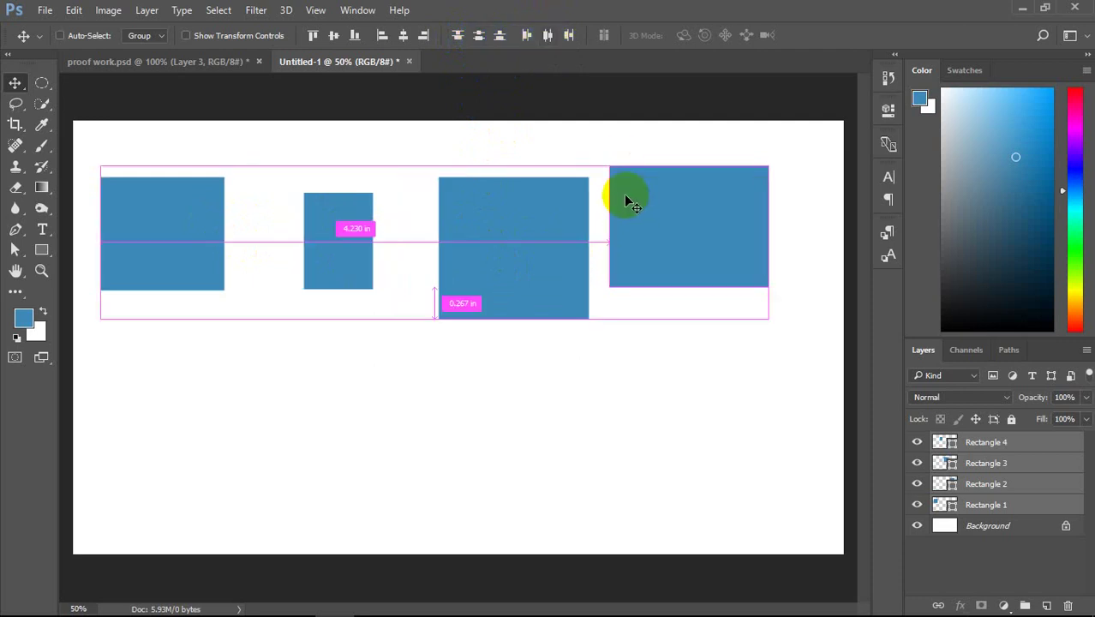
{"action": "key", "text": "ctrl+z"}
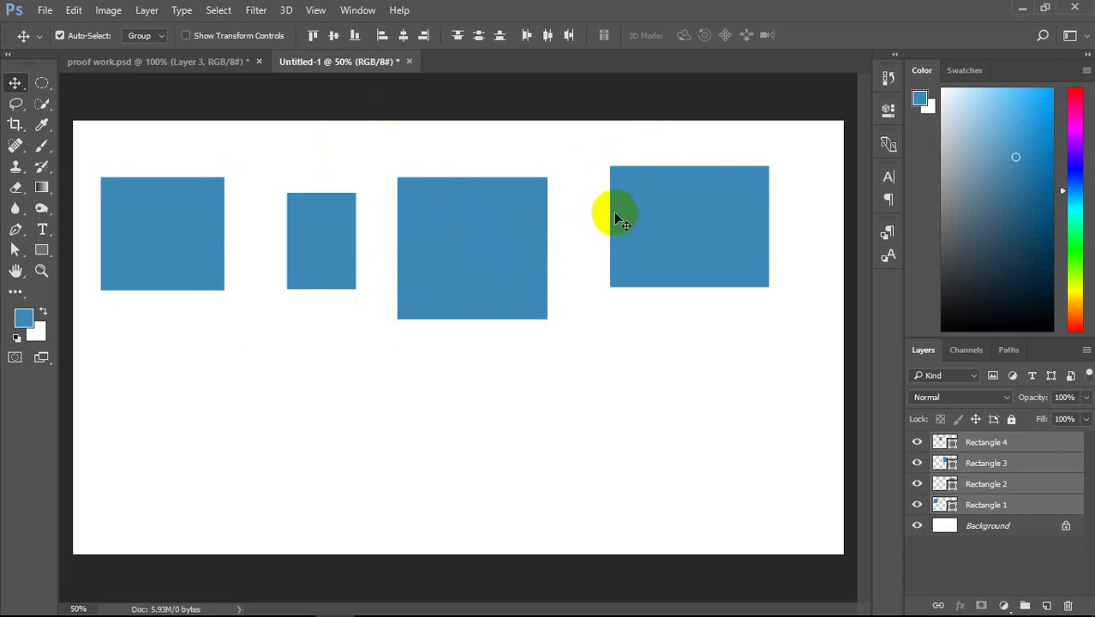
Step: Compare distributing the rectangles by left edges, horizontal centres and right edges
{"action": "left_click", "coordinate": [548, 36]}
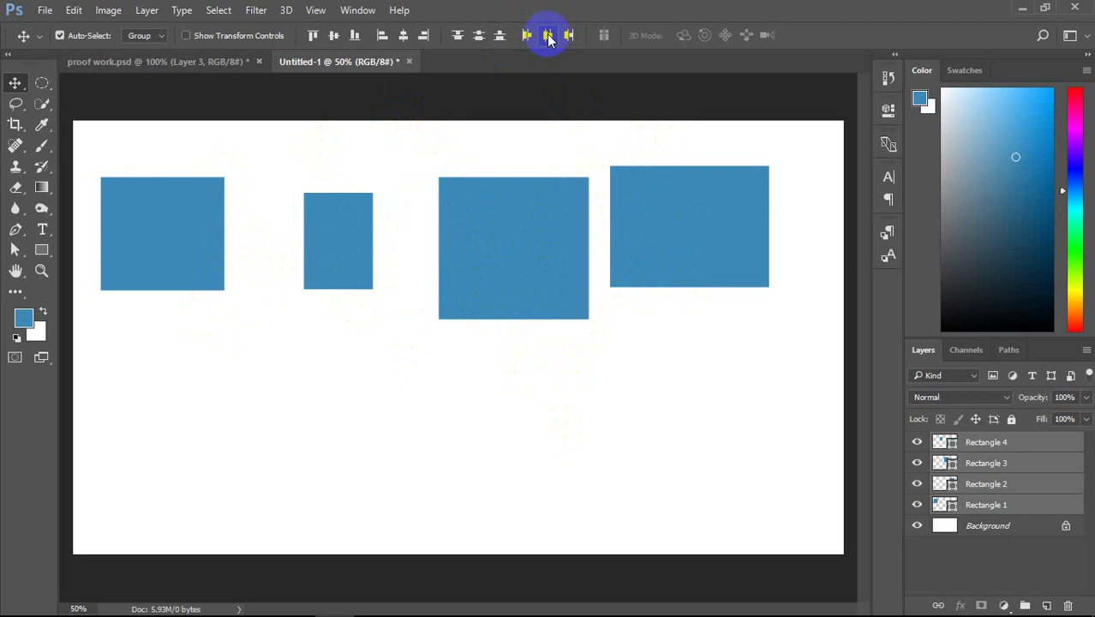
{"action": "left_click", "coordinate": [524, 37]}
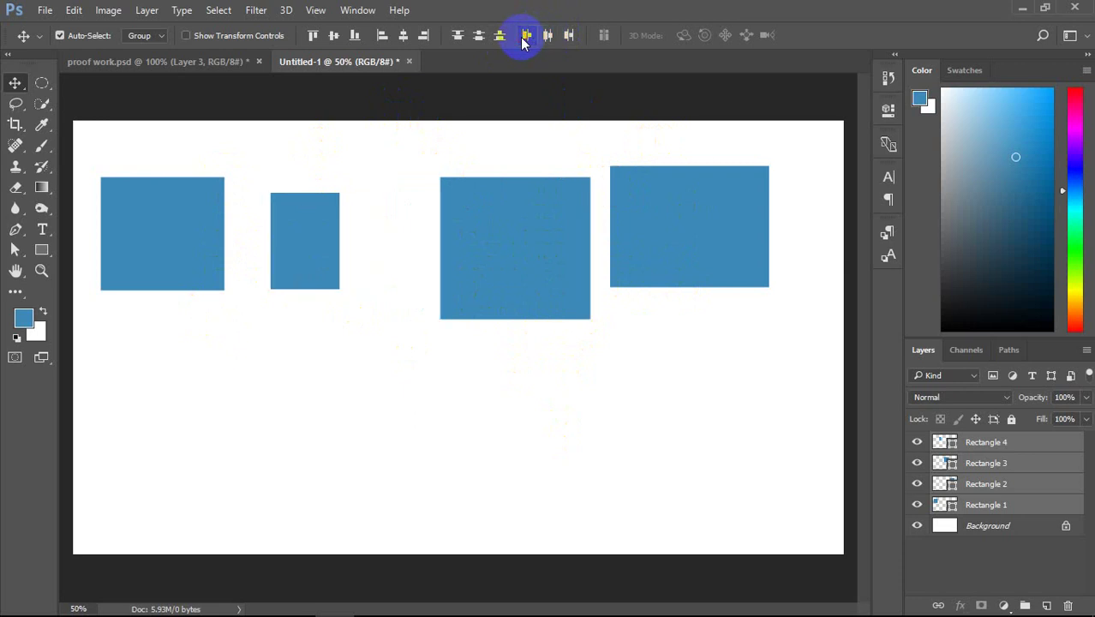
{"action": "left_click", "coordinate": [569, 36]}
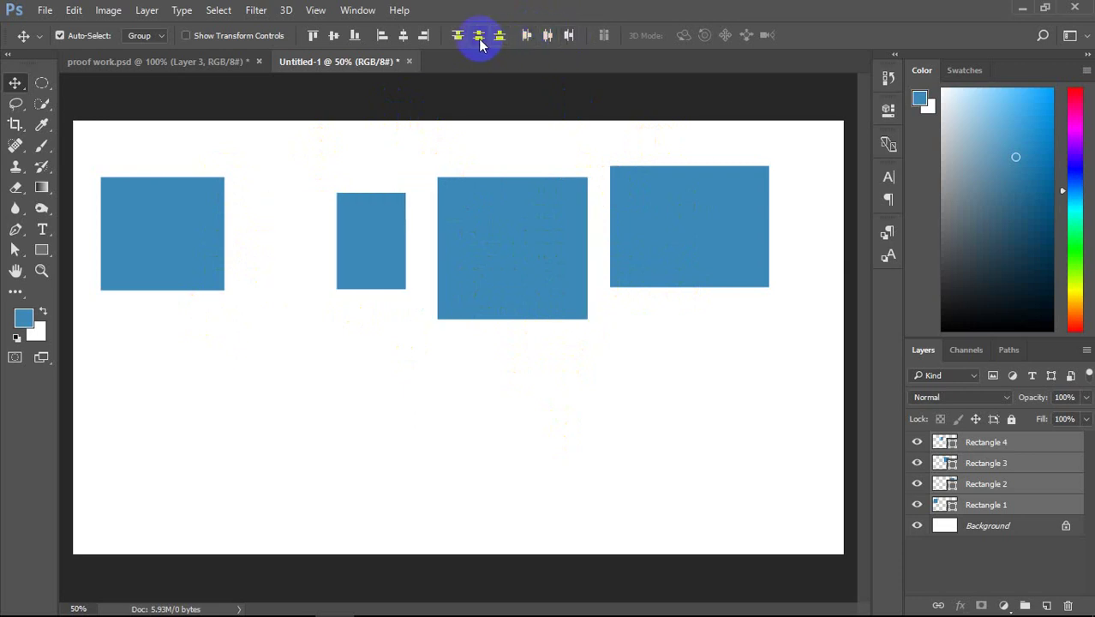
{"action": "left_click", "coordinate": [526, 39]}
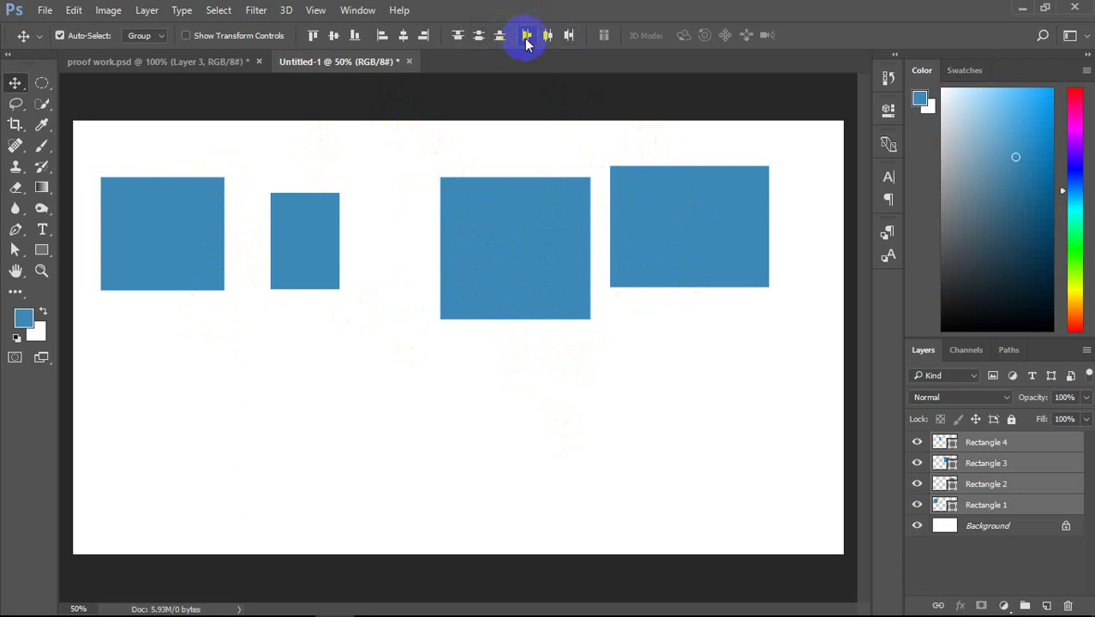
{"action": "left_click", "coordinate": [548, 36]}
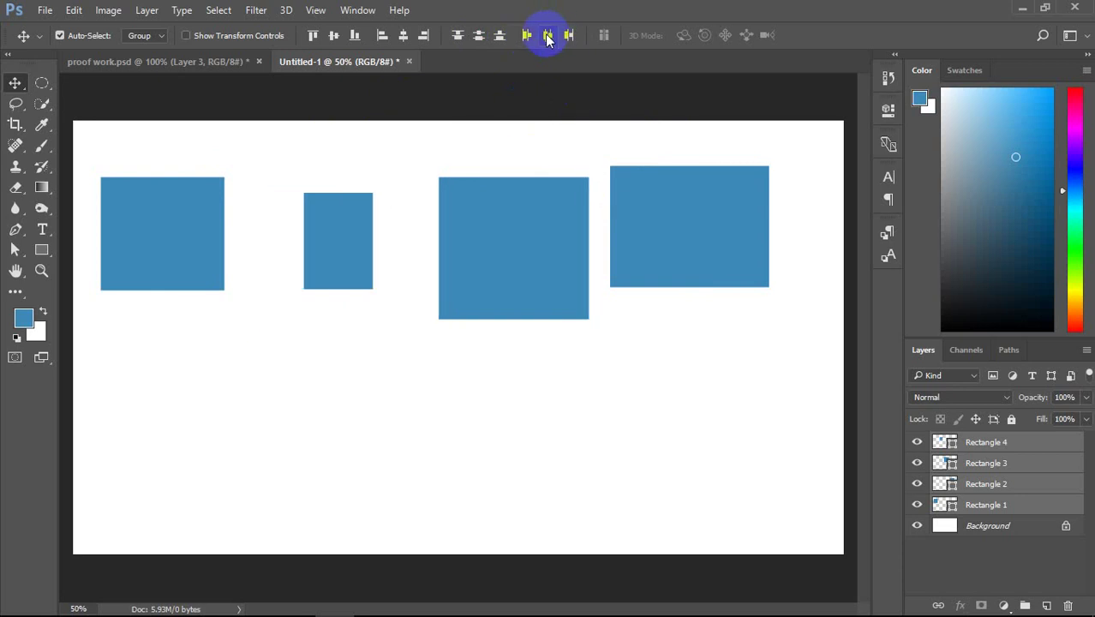
{"action": "left_click", "coordinate": [569, 36]}
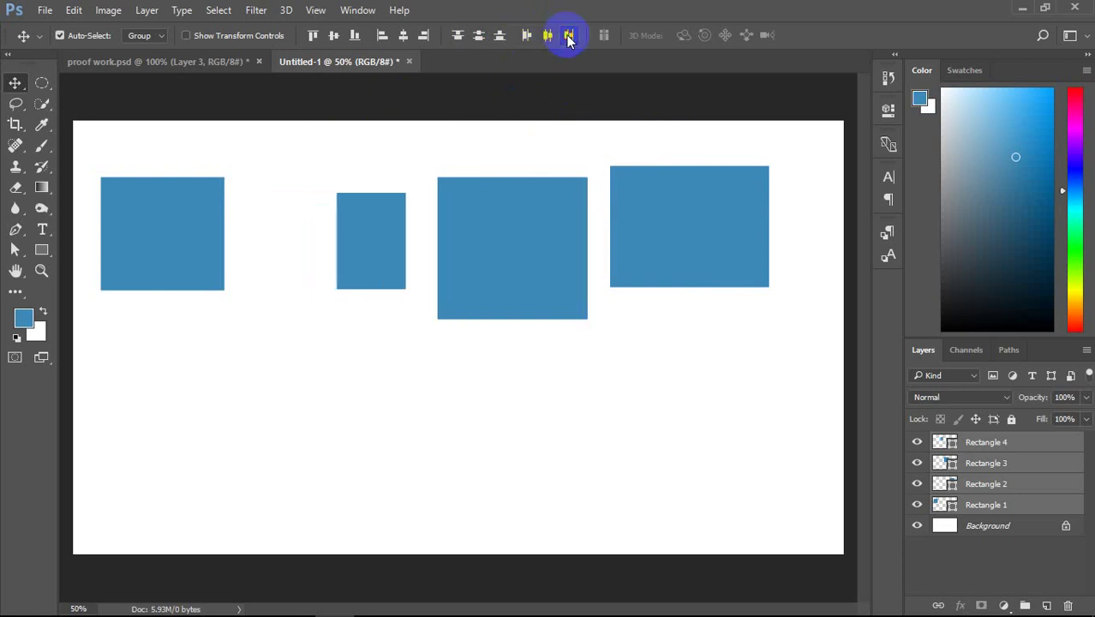
{"action": "left_click", "coordinate": [547, 37]}
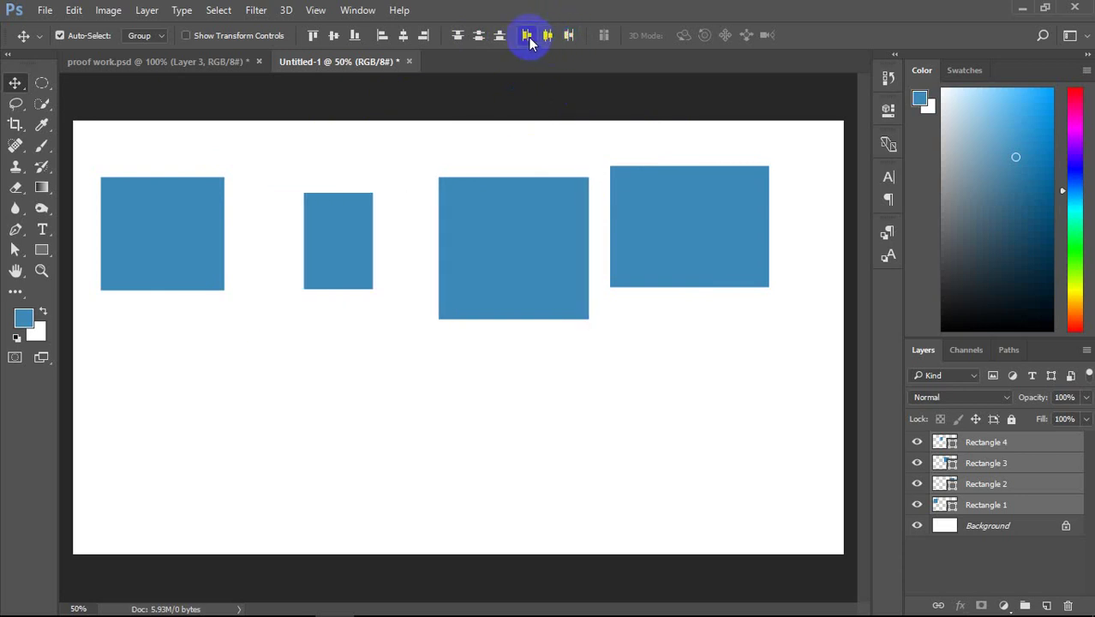
Step: Align the rectangles' bottom edges and distribute their horizontal centres evenly
{"action": "left_click", "coordinate": [480, 37]}
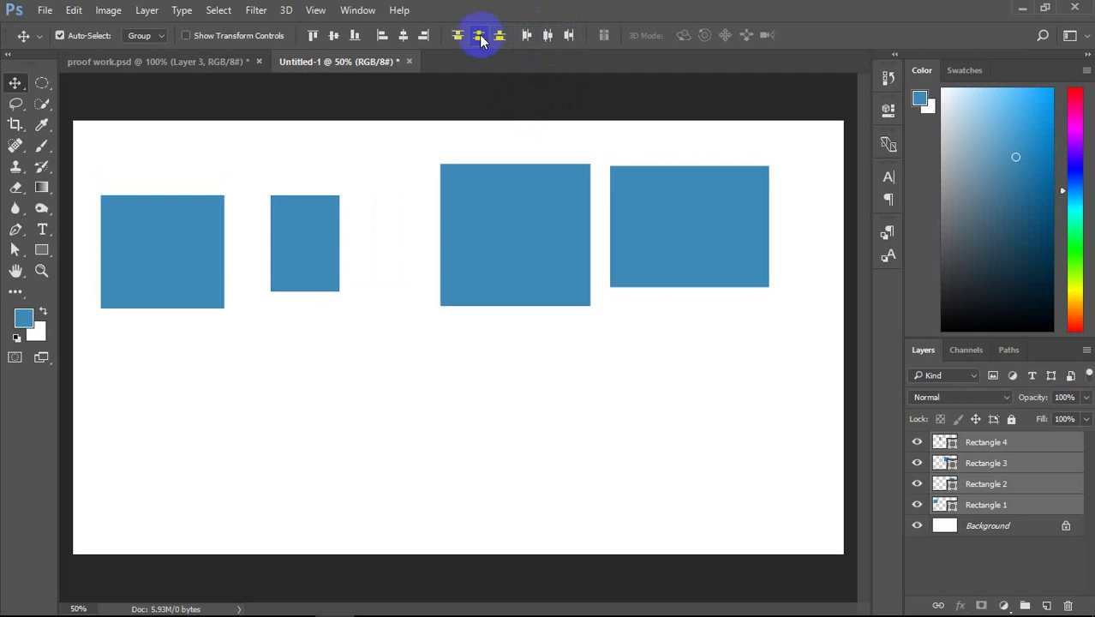
{"action": "left_click", "coordinate": [457, 37]}
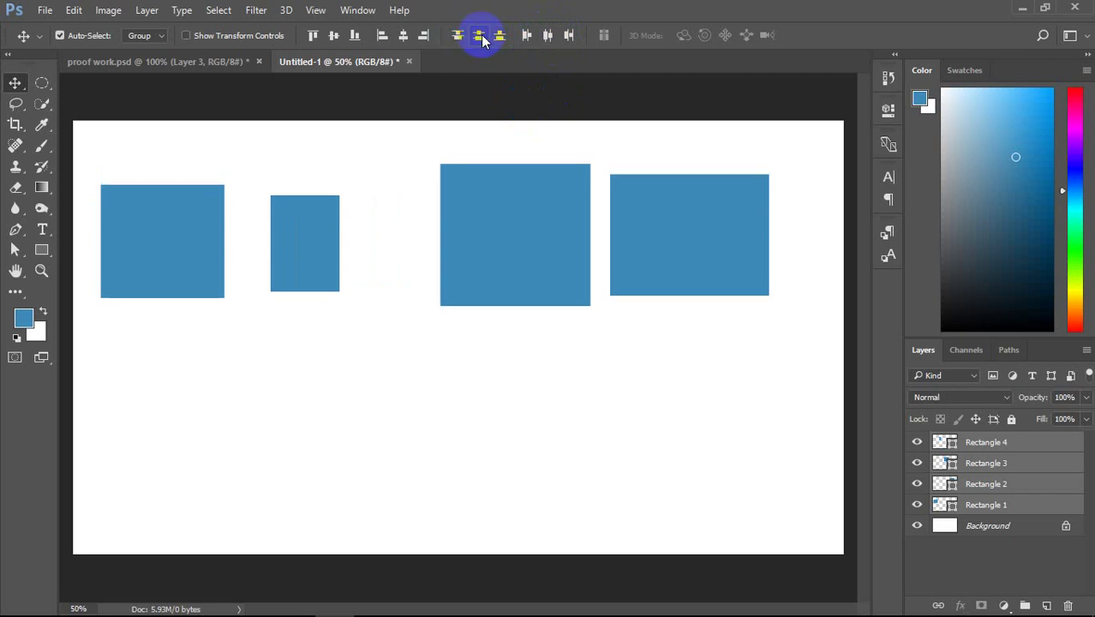
{"action": "left_click", "coordinate": [335, 36]}
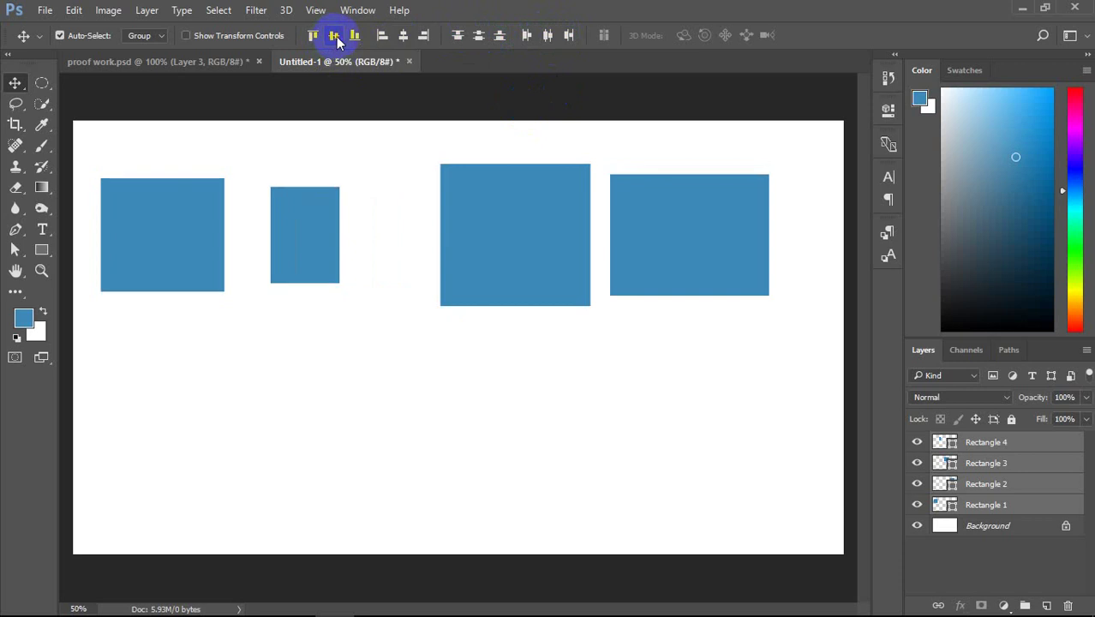
{"action": "left_click", "coordinate": [362, 39]}
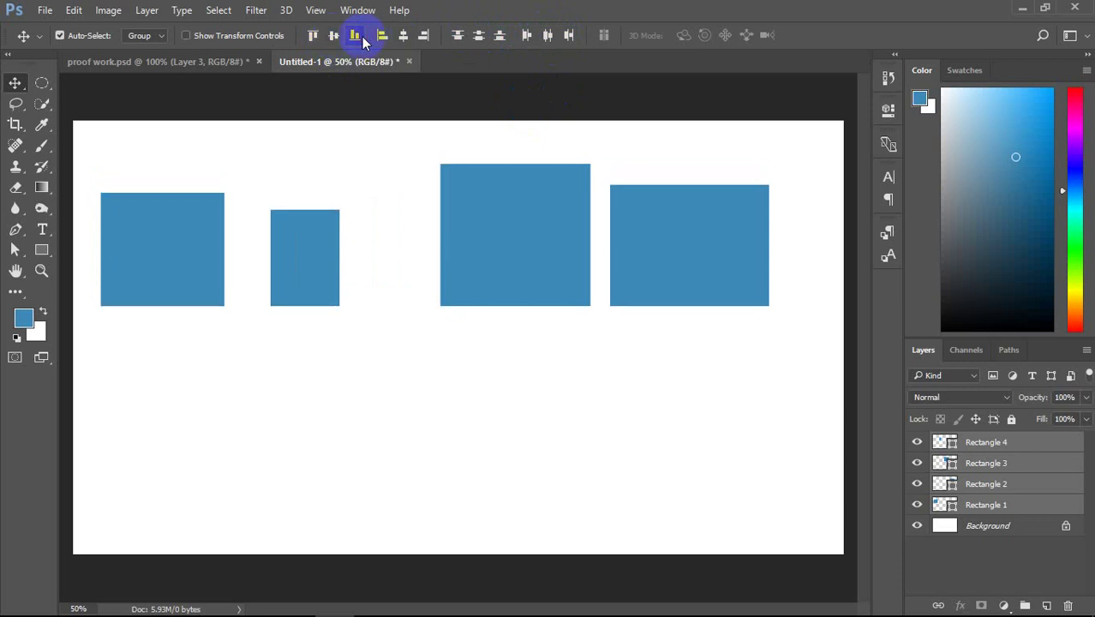
{"action": "left_click", "coordinate": [464, 41]}
{"action": "left_click", "coordinate": [480, 40]}
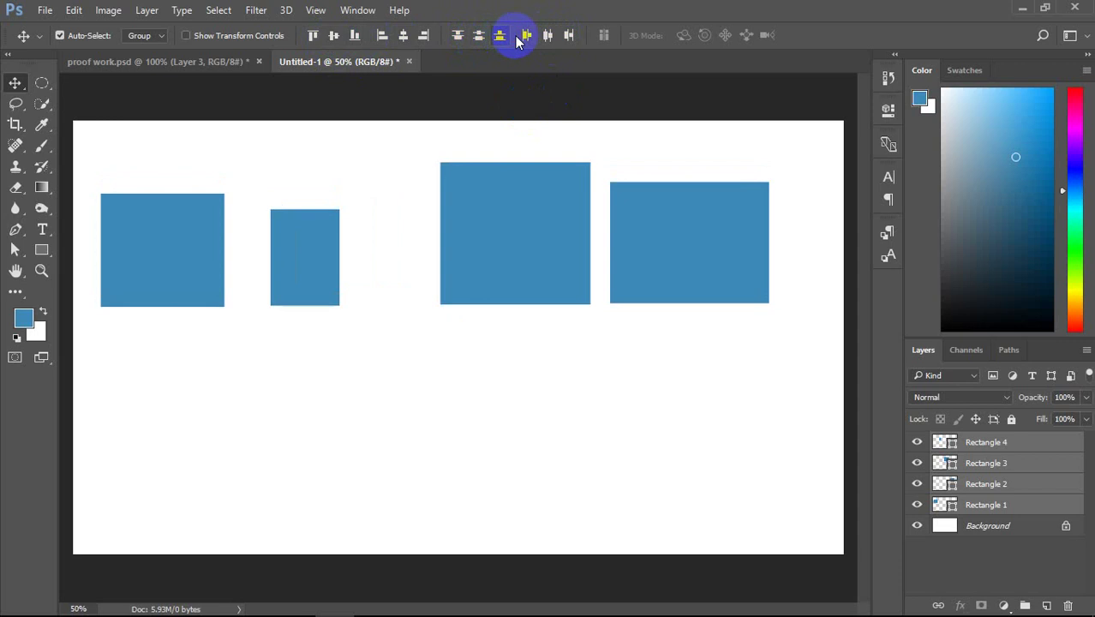
{"action": "left_click", "coordinate": [549, 38]}
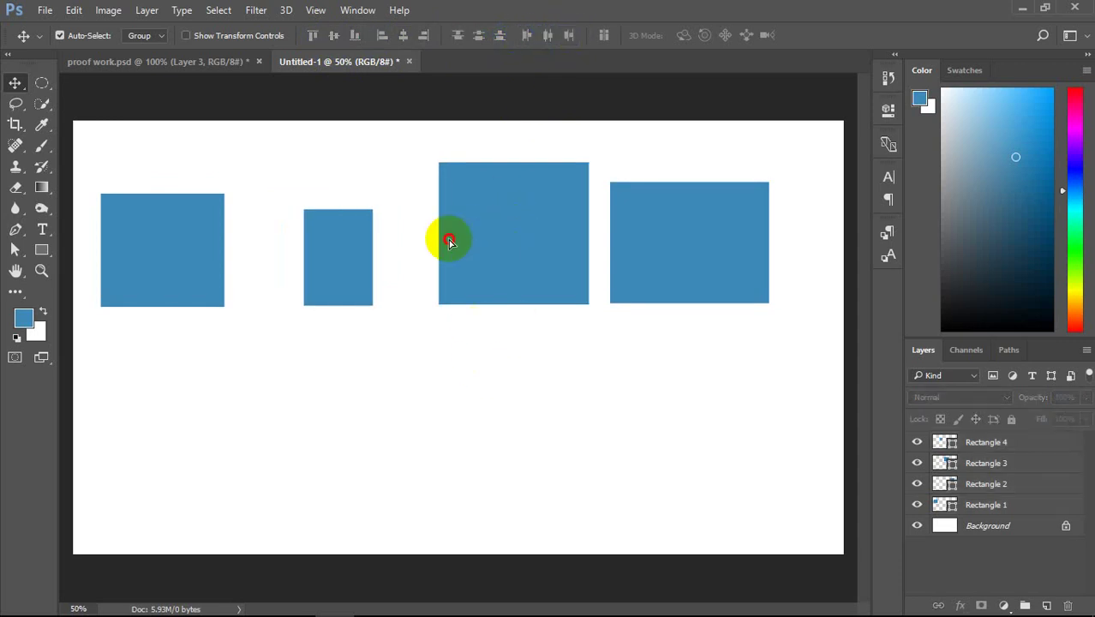
Step: Reposition the large and small rectangles, then redistribute Rectangles 2–4 by horizontal centres
{"action": "left_click_drag", "start_coordinate": [508, 219], "coordinate": [463, 236]}
{"action": "left_click_drag", "start_coordinate": [335, 244], "coordinate": [322, 244]}
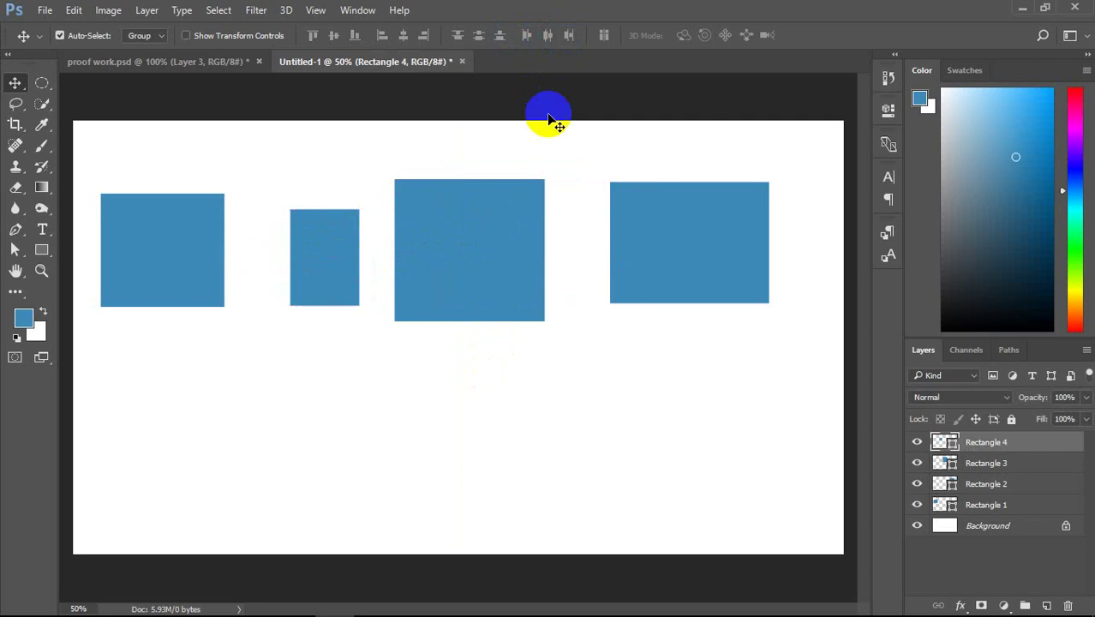
{"action": "left_click", "coordinate": [485, 252]}
{"action": "left_click", "coordinate": [994, 505], "text": "ctrl"}
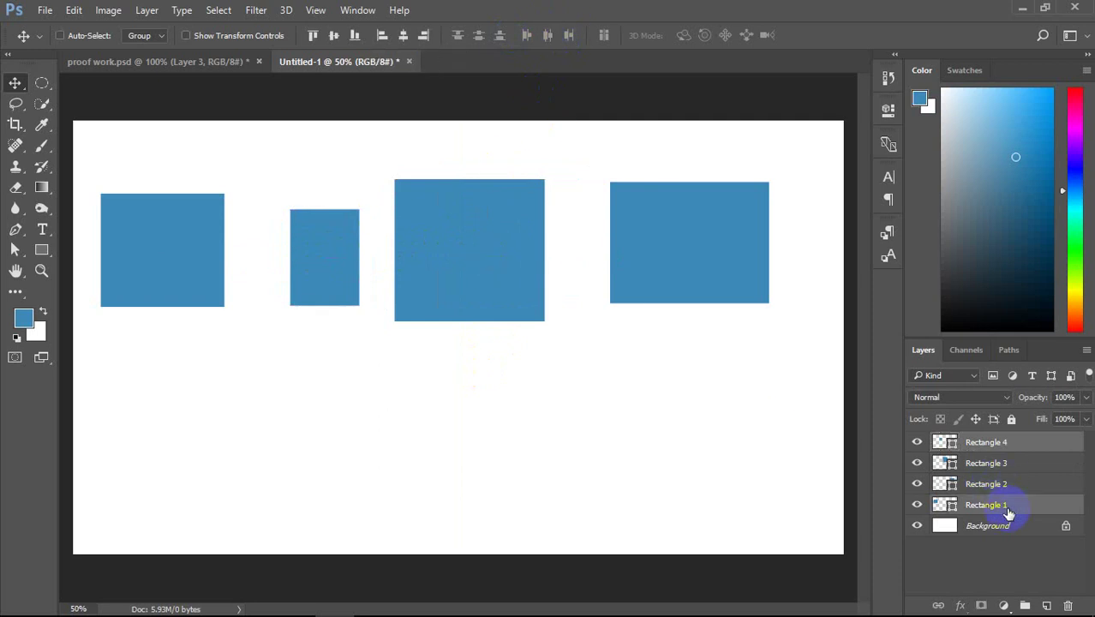
{"action": "left_click", "coordinate": [994, 485]}
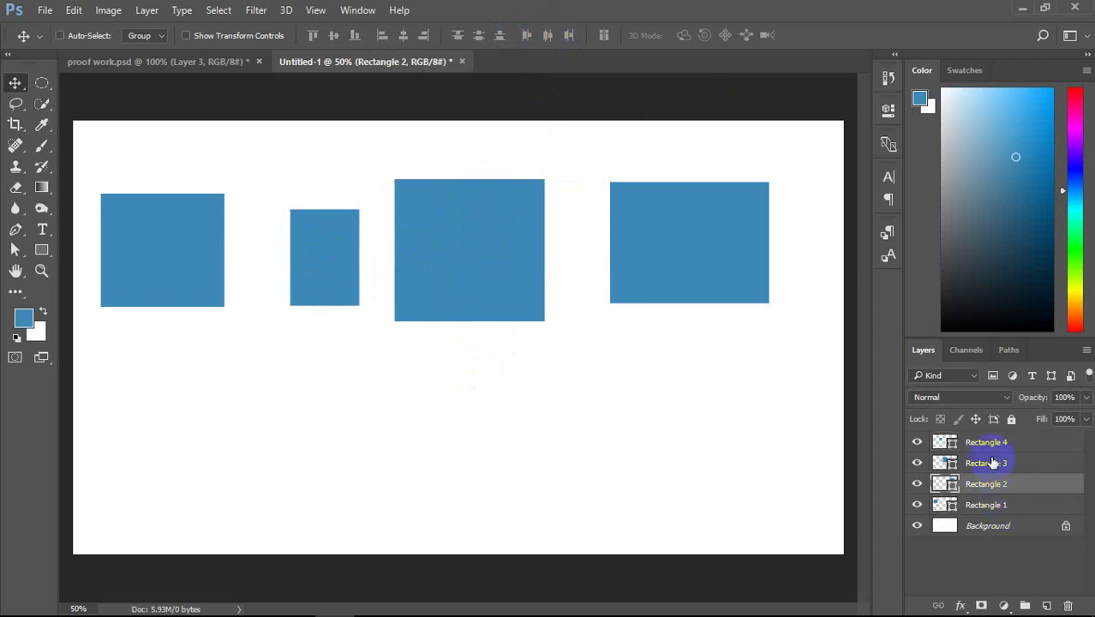
{"action": "left_click", "coordinate": [994, 463], "text": "ctrl"}
{"action": "left_click", "coordinate": [980, 444], "text": "ctrl"}
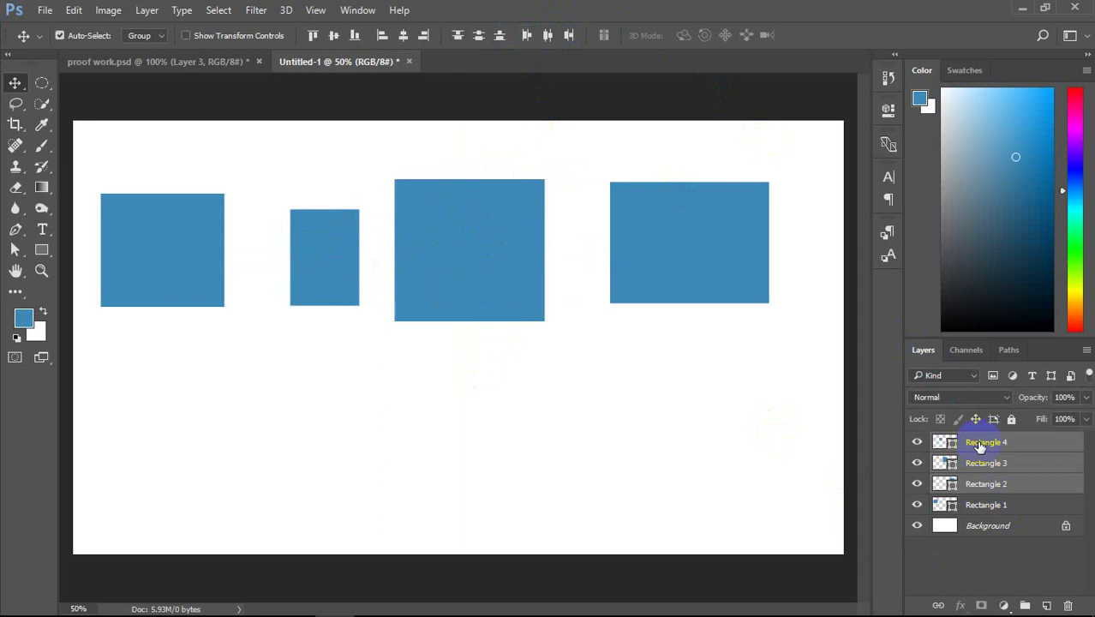
{"action": "left_click", "coordinate": [549, 35]}
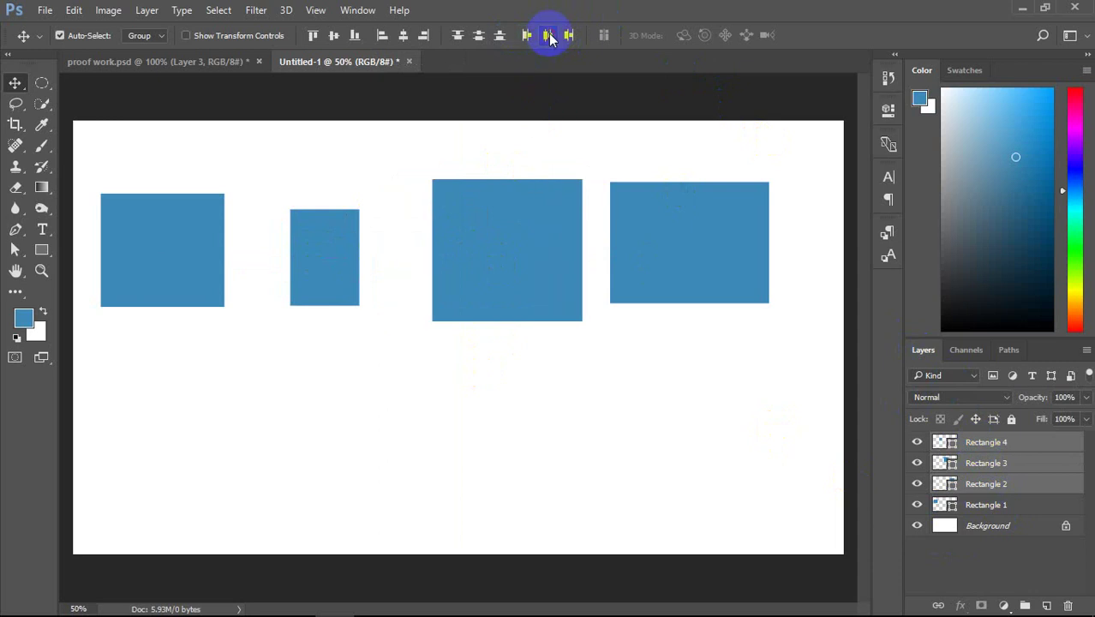
Step: Marquee-select all four rectangles on the canvas and delete them
{"action": "left_click", "coordinate": [720, 410]}
{"action": "mouse_move", "coordinate": [702, 425]}
{"action": "left_mouse_down"}
{"action": "mouse_move", "coordinate": [192, 232]}
{"action": "mouse_move", "coordinate": [144, 225]}
{"action": "left_mouse_up"}
{"action": "key", "text": "Delete"}
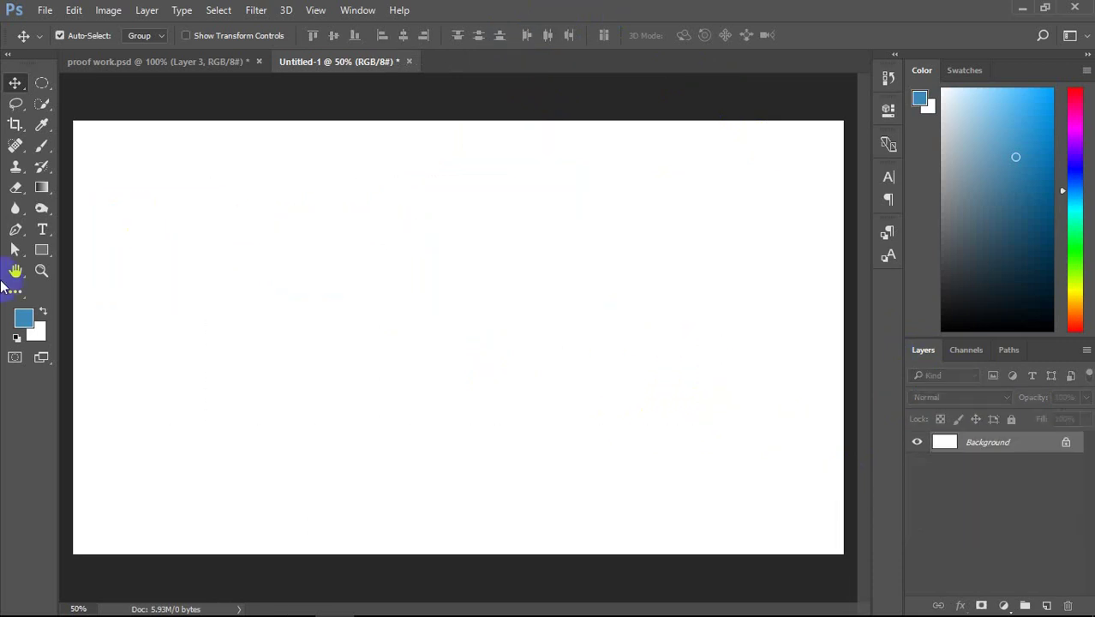
{"action": "left_click", "coordinate": [42, 250]}
{"action": "left_click_drag", "start_coordinate": [233, 203], "coordinate": [290, 347]}
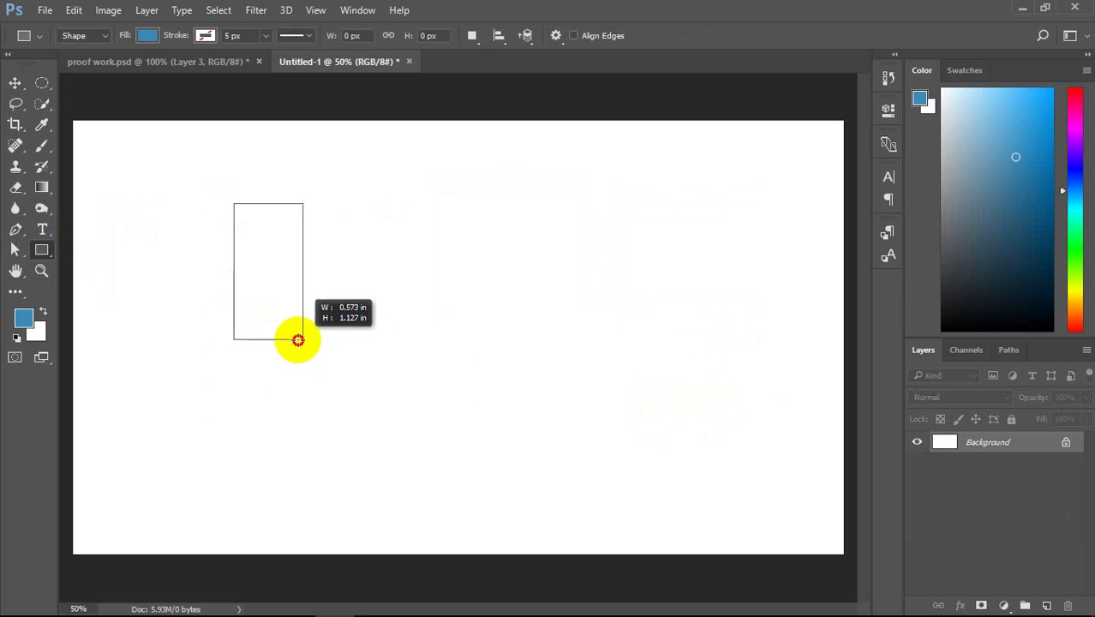
{"action": "left_click", "coordinate": [15, 83]}
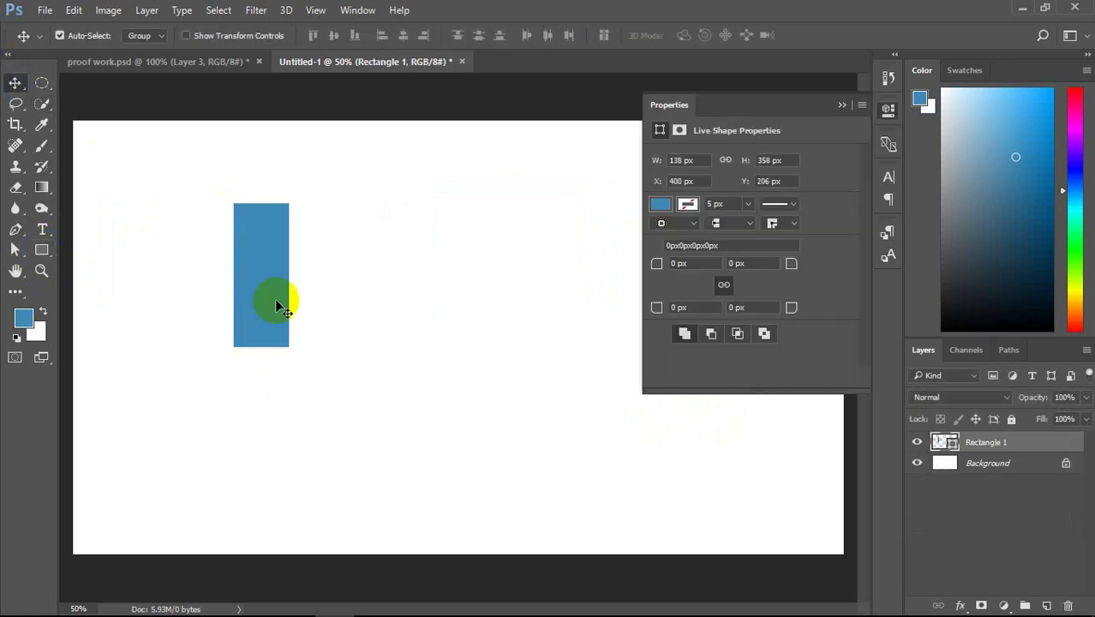
{"action": "left_click_drag", "start_coordinate": [321, 288], "coordinate": [560, 299], "text": "alt"}
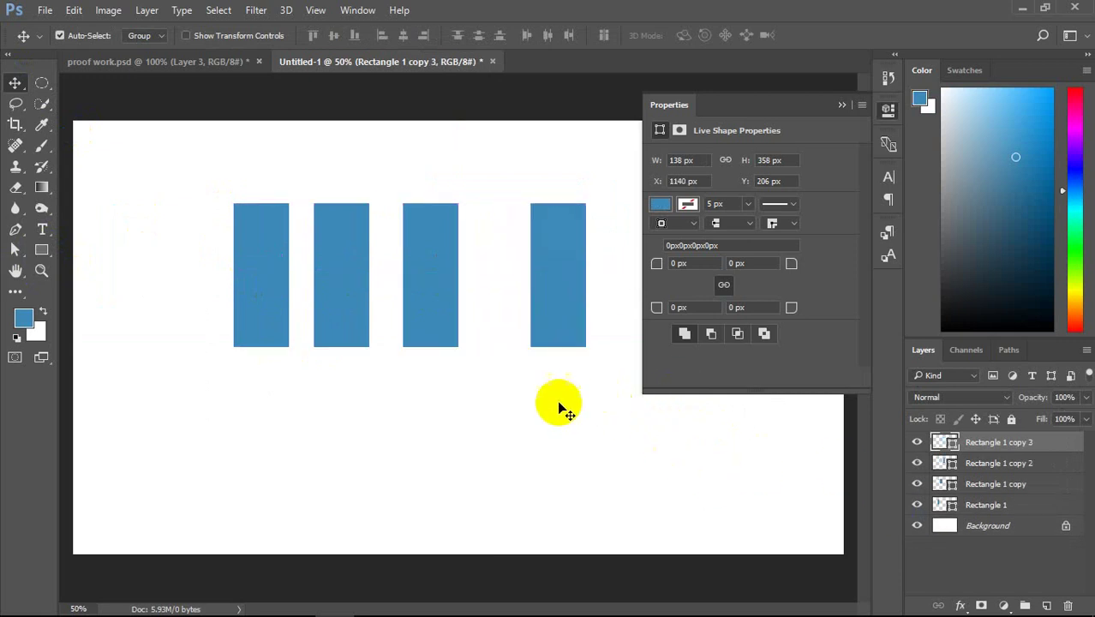
{"action": "left_click_drag", "start_coordinate": [557, 396], "coordinate": [118, 272]}
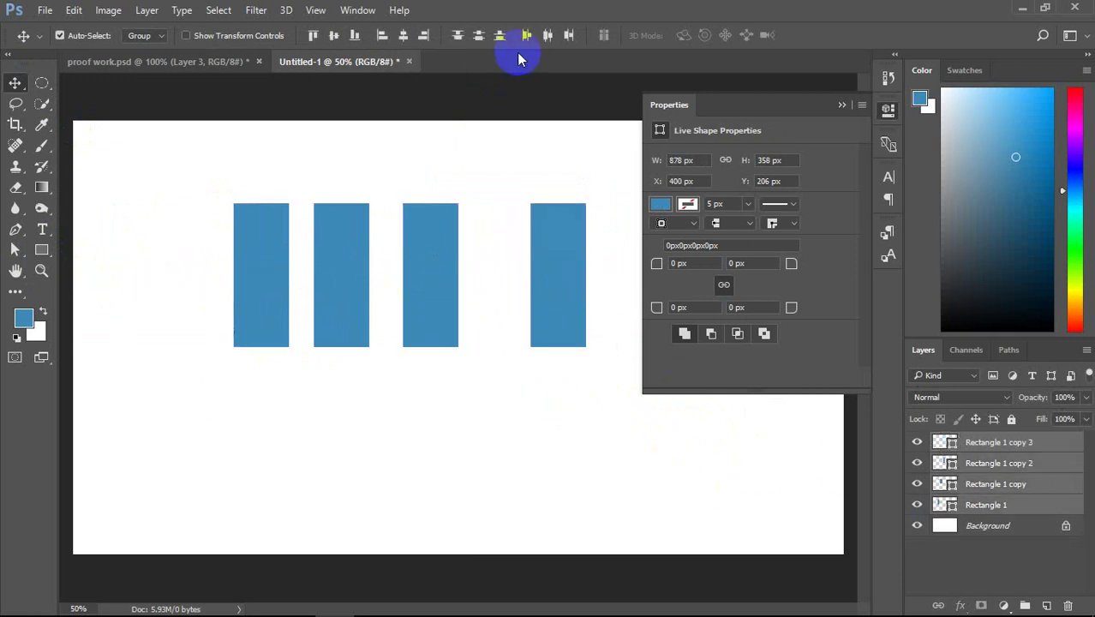
{"action": "left_click", "coordinate": [547, 36]}
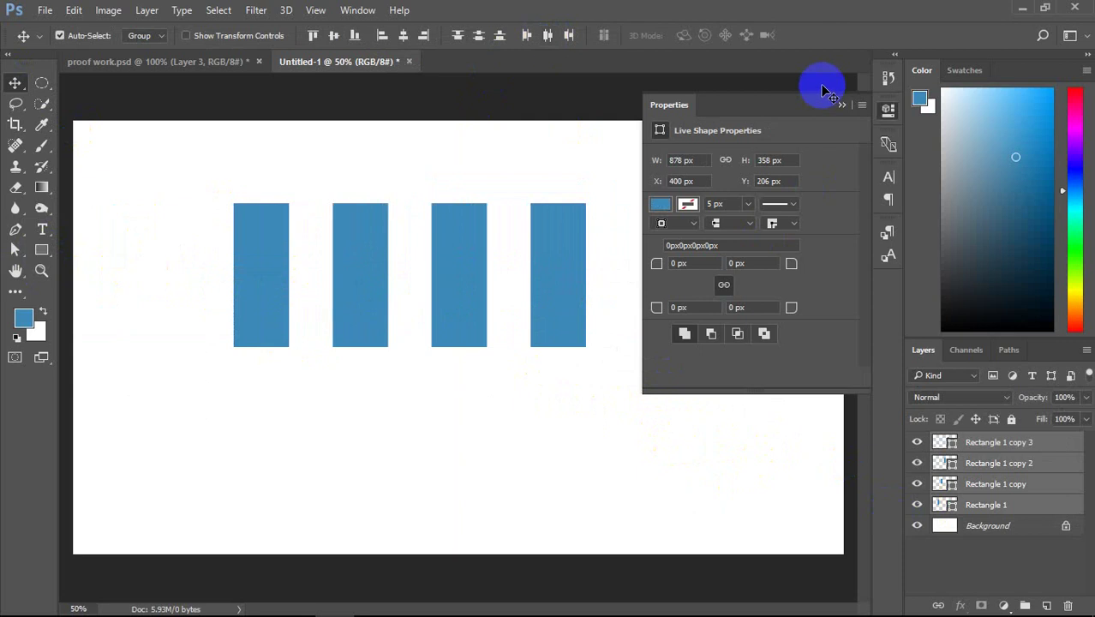
{"action": "left_click", "coordinate": [842, 105]}
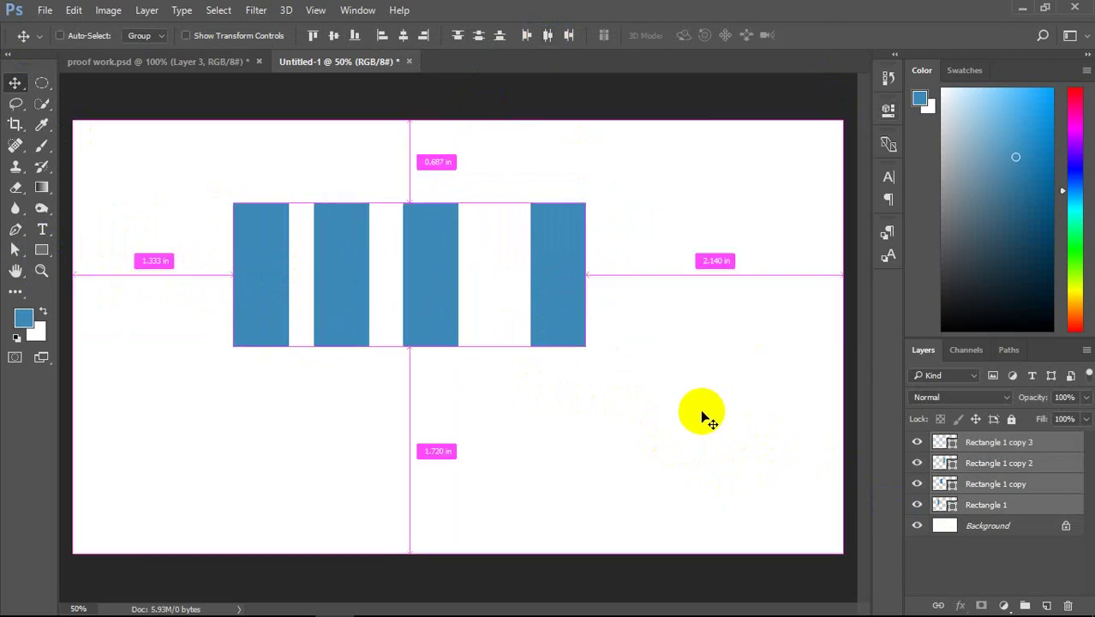
{"action": "key", "text": "Delete"}
{"action": "key", "text": "Delete"}
{"action": "key", "text": "Delete"}
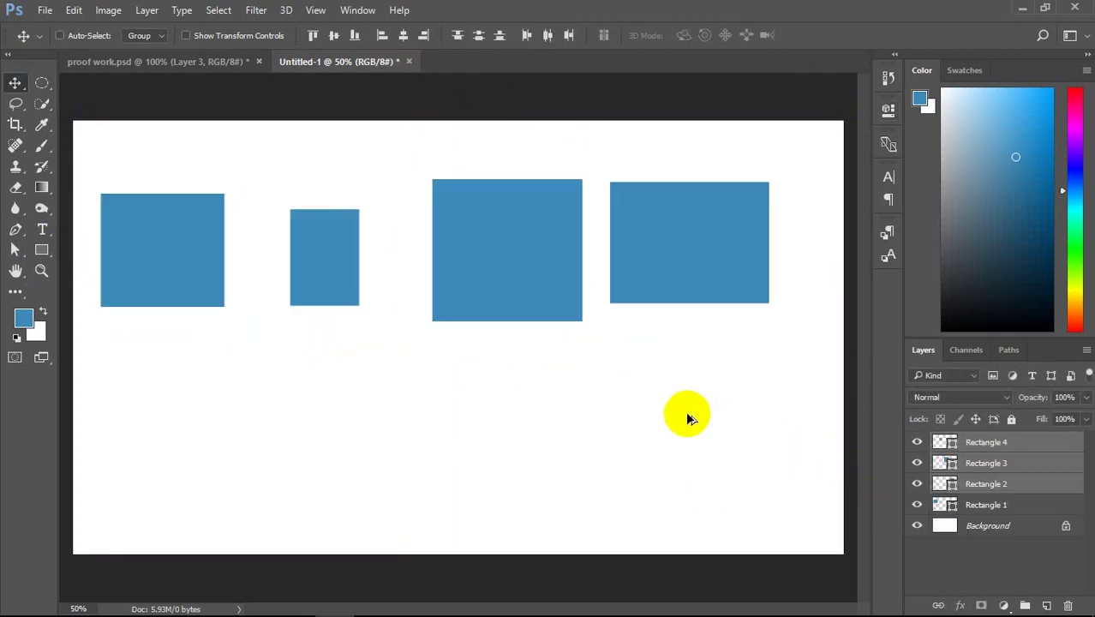
{"action": "key", "text": "ctrl"}
{"action": "left_click_drag", "start_coordinate": [716, 372], "coordinate": [140, 200]}
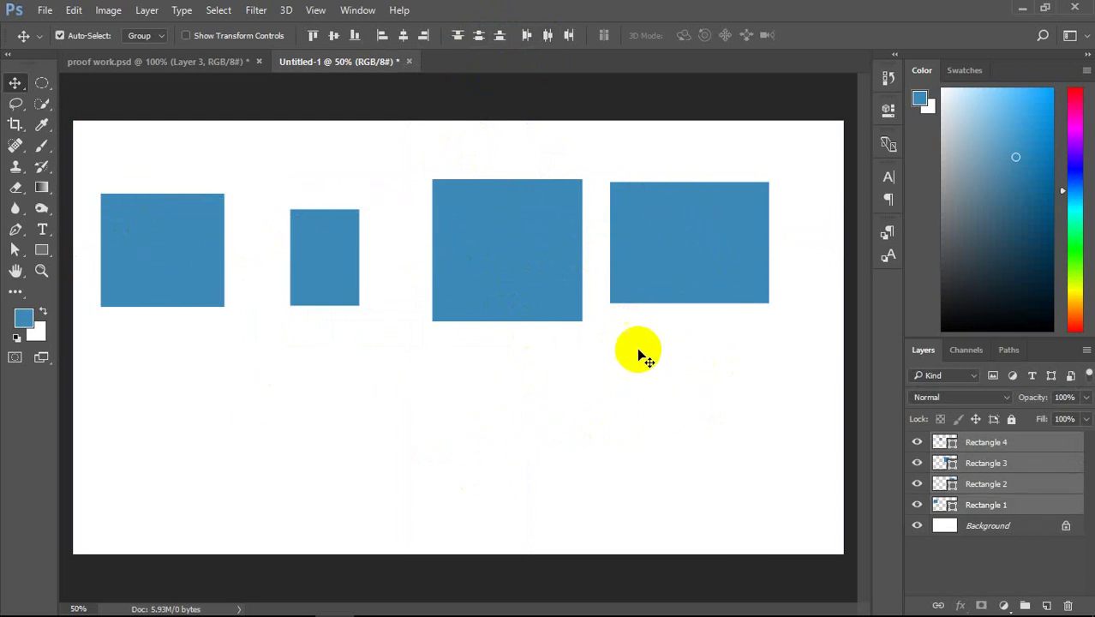
{"action": "left_click_drag", "start_coordinate": [761, 422], "coordinate": [135, 195]}
{"action": "left_click", "coordinate": [569, 463]}
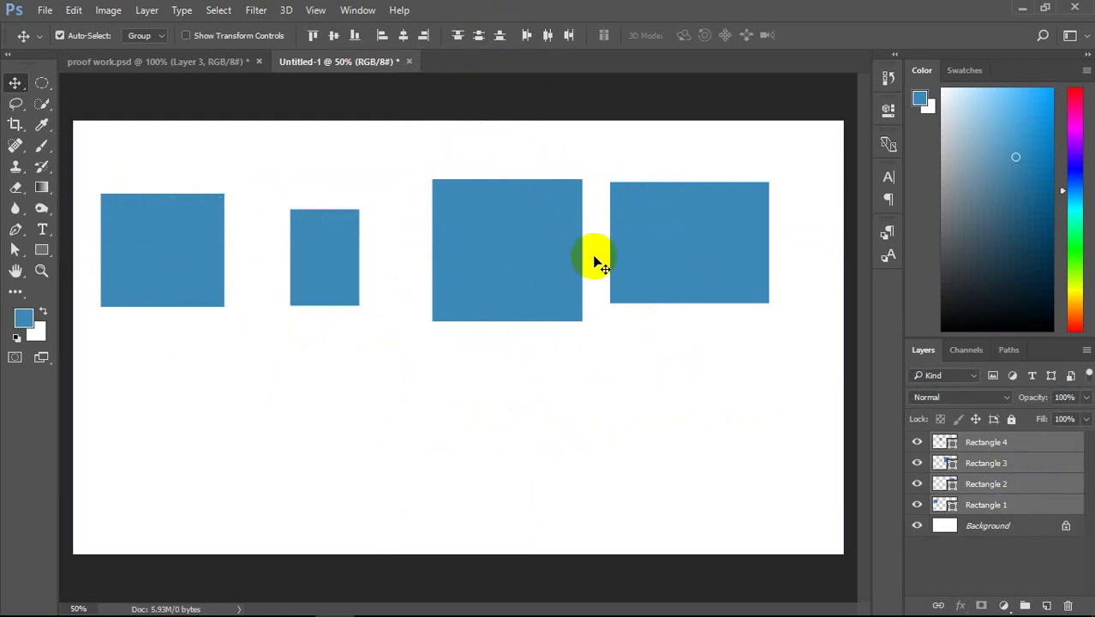
{"action": "key", "text": "Delete"}
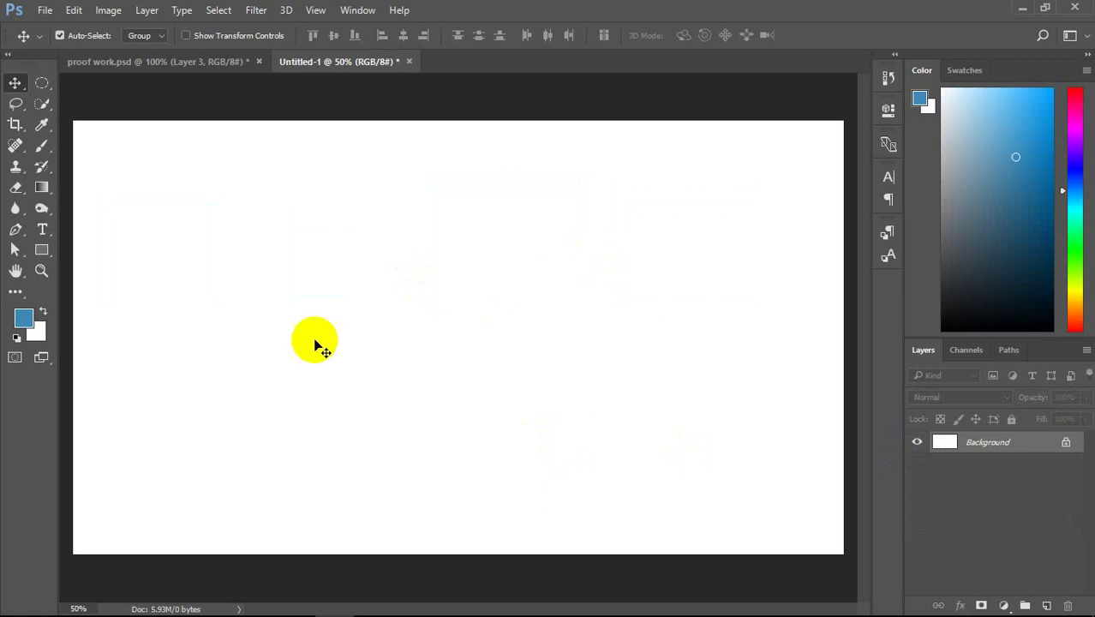
Step: Draw one tall blue bar and position it near the canvas's upper left
{"action": "left_click", "coordinate": [41, 250]}
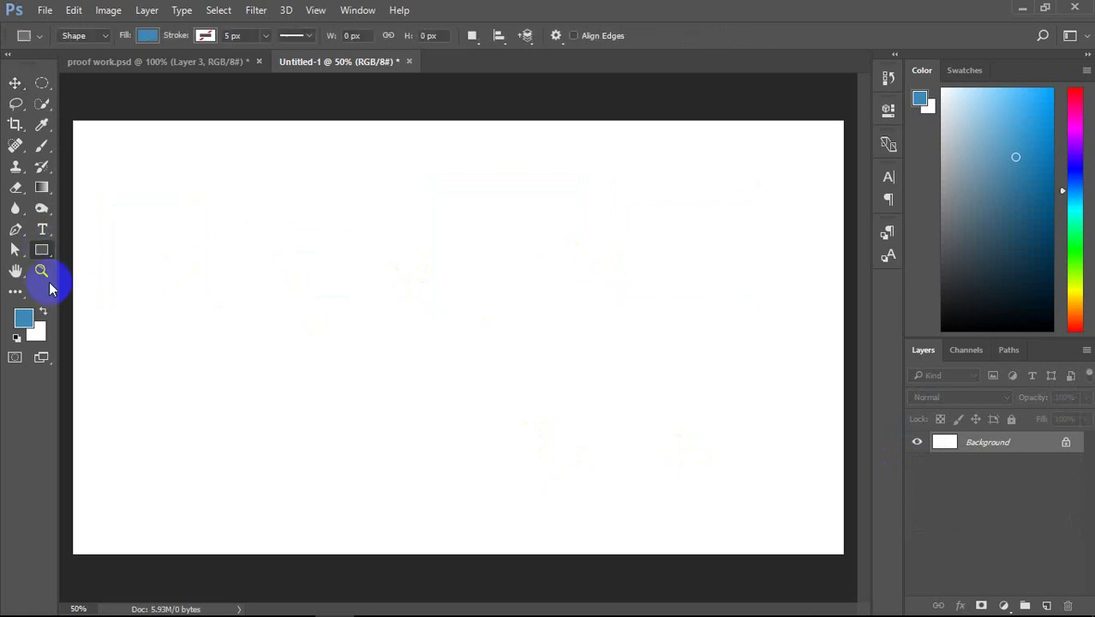
{"action": "left_click_drag", "start_coordinate": [227, 215], "coordinate": [289, 372]}
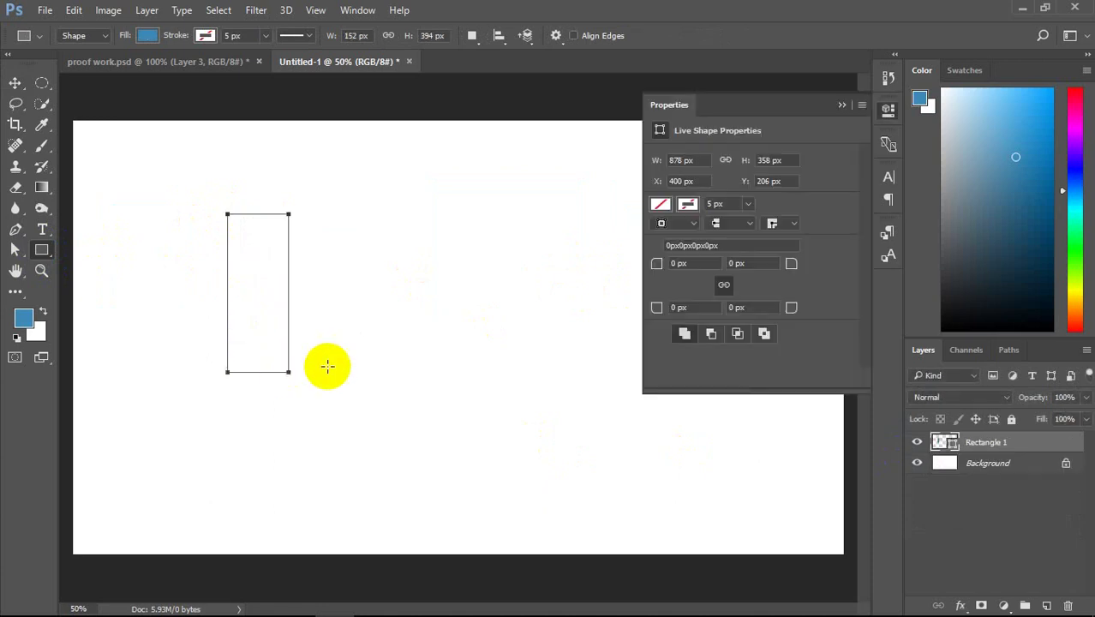
{"action": "left_click", "coordinate": [15, 83]}
{"action": "left_click", "coordinate": [352, 263]}
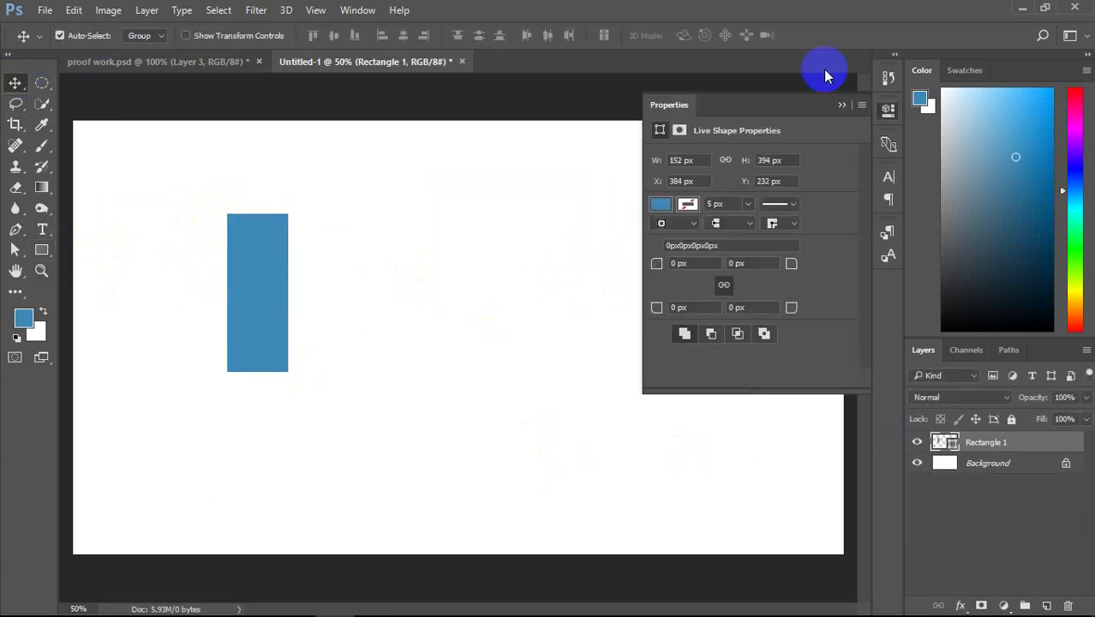
{"action": "left_click", "coordinate": [845, 106]}
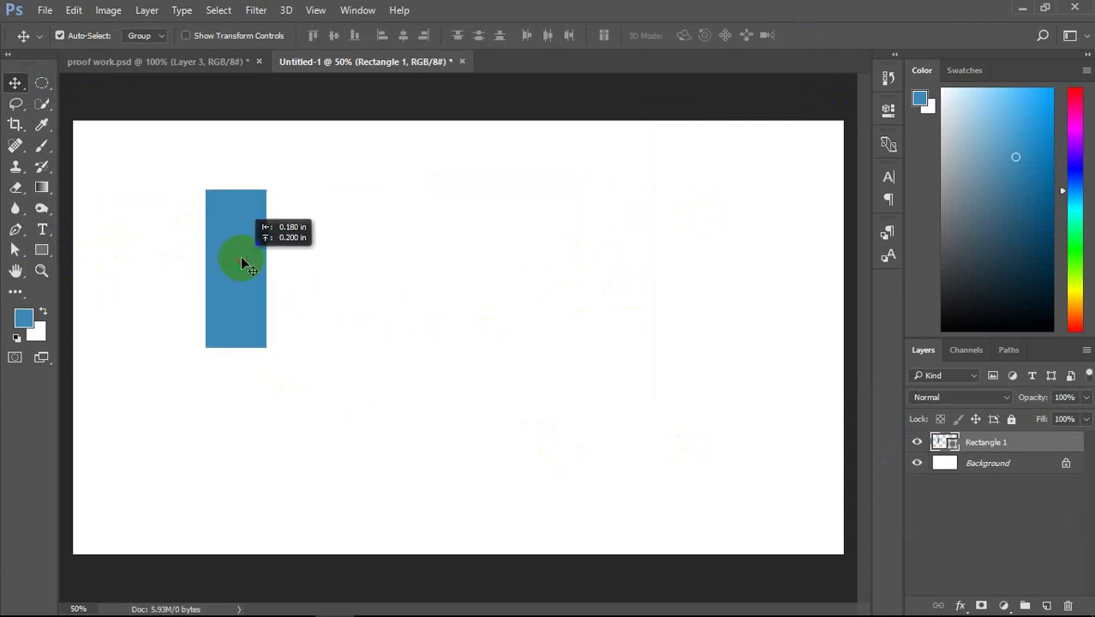
{"action": "left_click_drag", "start_coordinate": [263, 282], "coordinate": [241, 258]}
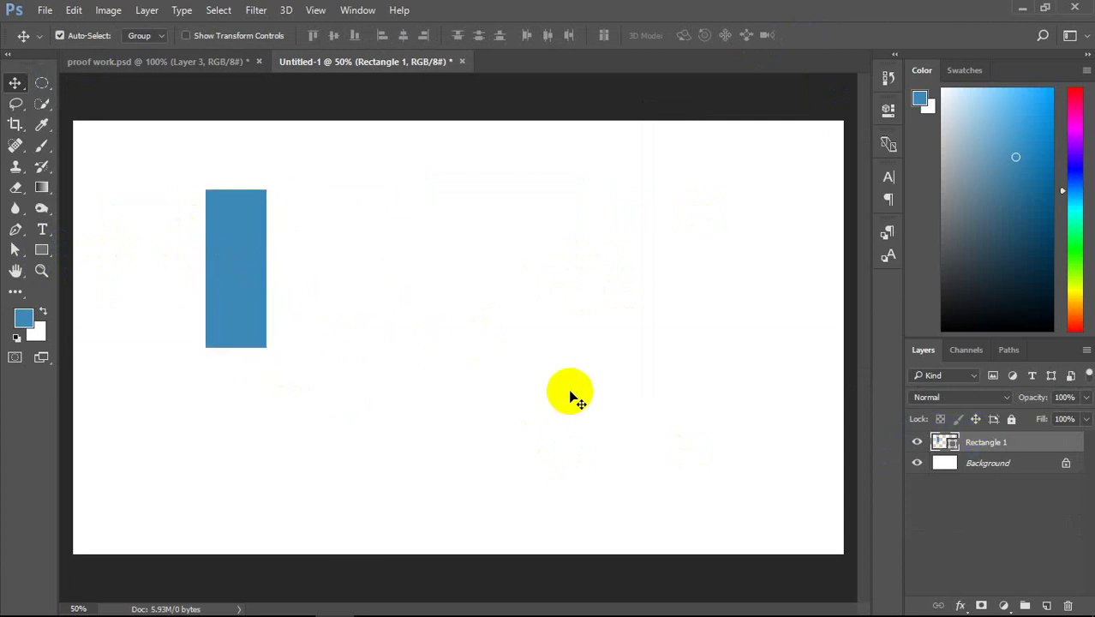
{"action": "left_click", "coordinate": [252, 293]}
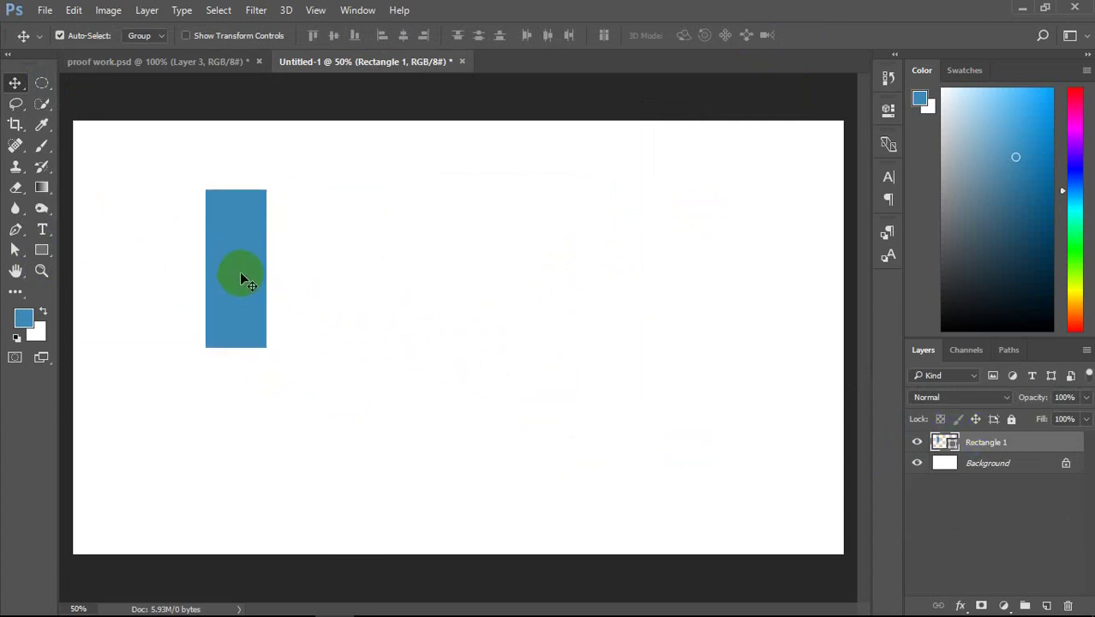
{"action": "left_click_drag", "start_coordinate": [237, 261], "coordinate": [230, 252]}
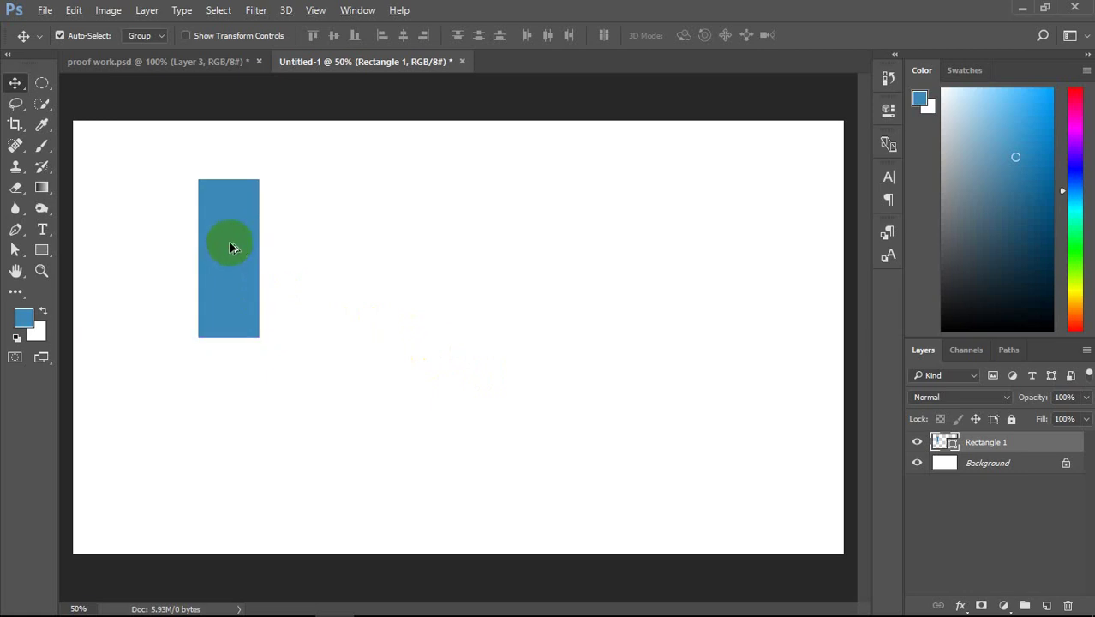
Step: Alt-drag four copies of the bar to the right and adjust their positions
{"action": "key", "text": "alt"}
{"action": "left_click", "coordinate": [225, 237]}
{"action": "left_click_drag", "start_coordinate": [227, 243], "coordinate": [337, 245]}
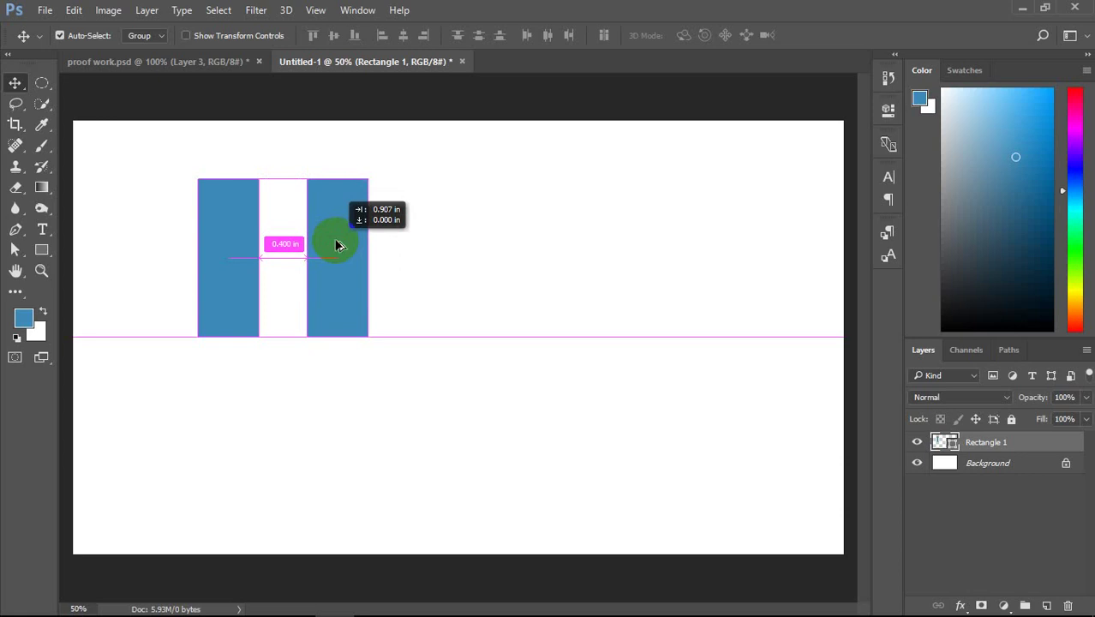
{"action": "mouse_move", "coordinate": [337, 245]}
{"action": "left_mouse_down"}
{"action": "mouse_move", "coordinate": [548, 262]}
{"action": "mouse_move", "coordinate": [649, 283]}
{"action": "mouse_move", "coordinate": [739, 269]}
{"action": "left_mouse_up"}
{"action": "left_click_drag", "start_coordinate": [529, 257], "coordinate": [587, 252]}
{"action": "left_click_drag", "start_coordinate": [431, 249], "coordinate": [471, 248]}
{"action": "left_click", "coordinate": [328, 248]}
{"action": "left_click_drag", "start_coordinate": [328, 248], "coordinate": [316, 248]}
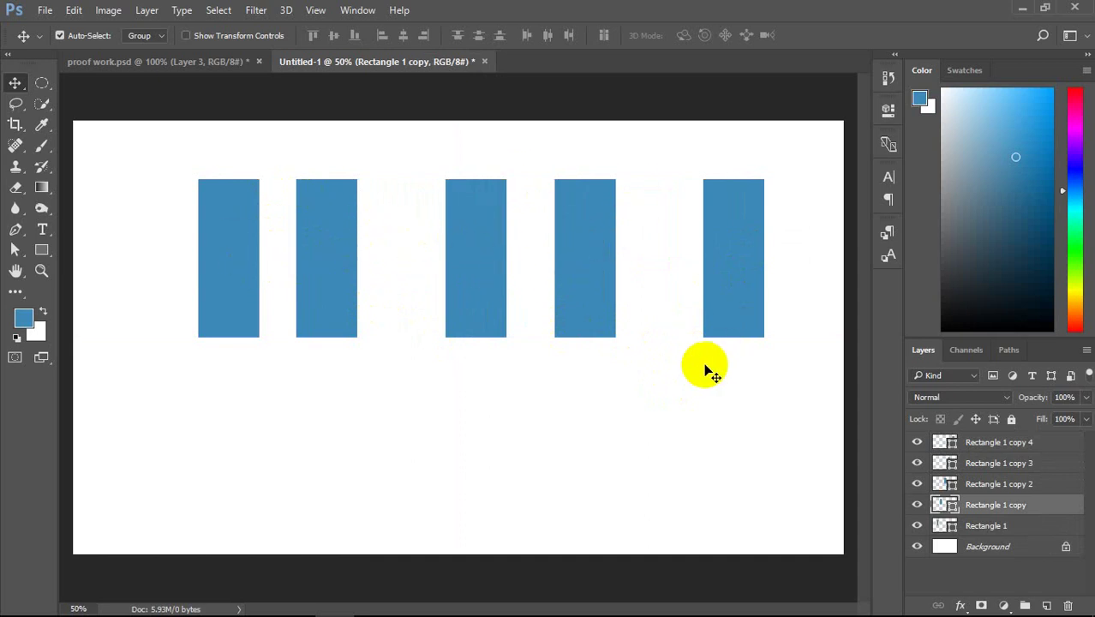
Step: Marquee-select all five bars and distribute their horizontal centres evenly
{"action": "left_click_drag", "start_coordinate": [771, 406], "coordinate": [161, 221]}
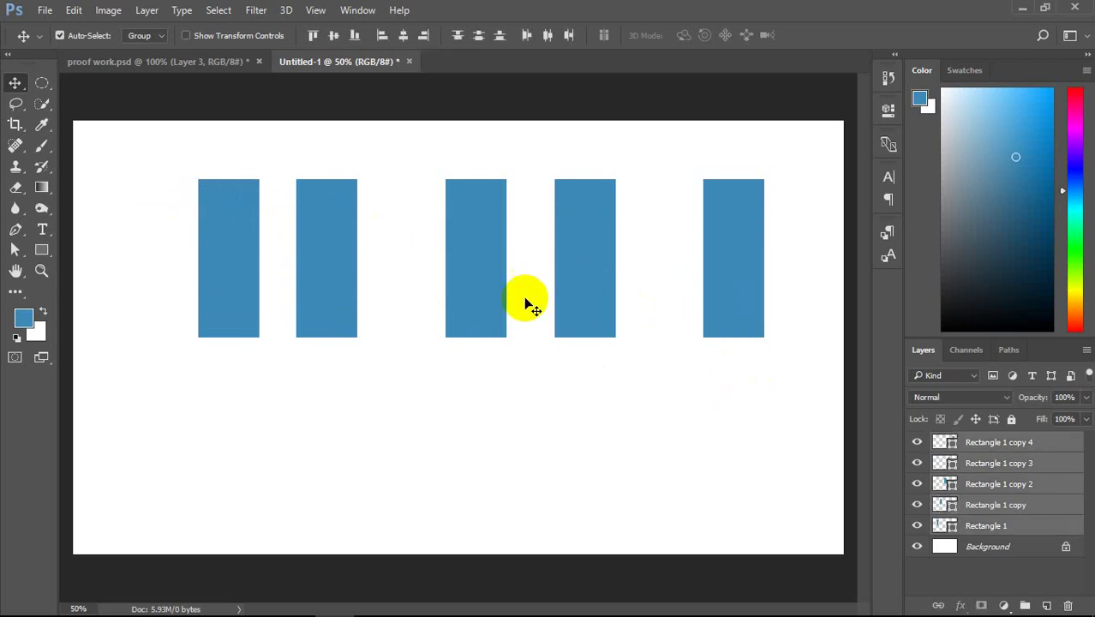
{"action": "left_click", "coordinate": [549, 38]}
{"action": "left_click", "coordinate": [526, 36]}
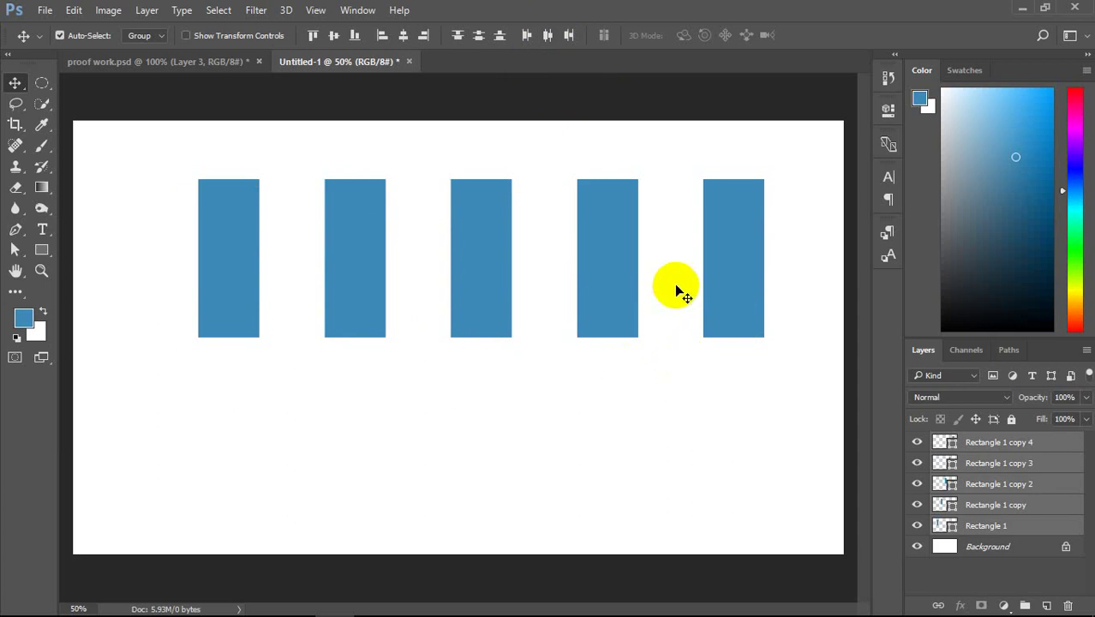
Step: Click individual bars on the canvas to inspect the even spacing
{"action": "left_click", "coordinate": [634, 285]}
{"action": "left_click", "coordinate": [744, 267]}
{"action": "left_click", "coordinate": [225, 251]}
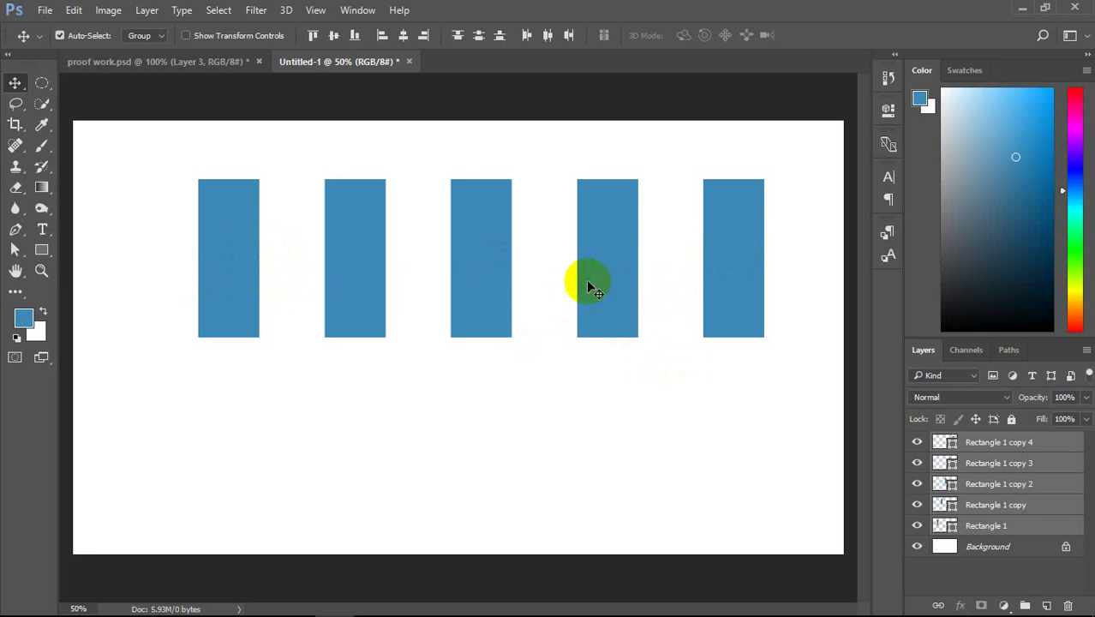
{"action": "left_click", "coordinate": [619, 247]}
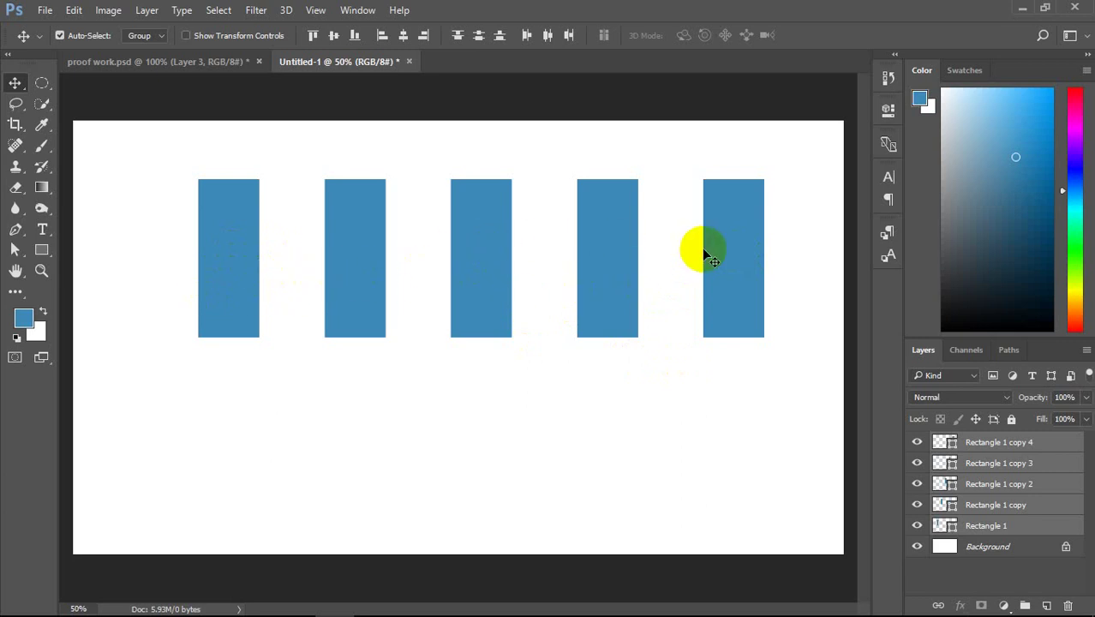
{"action": "left_click", "coordinate": [628, 255]}
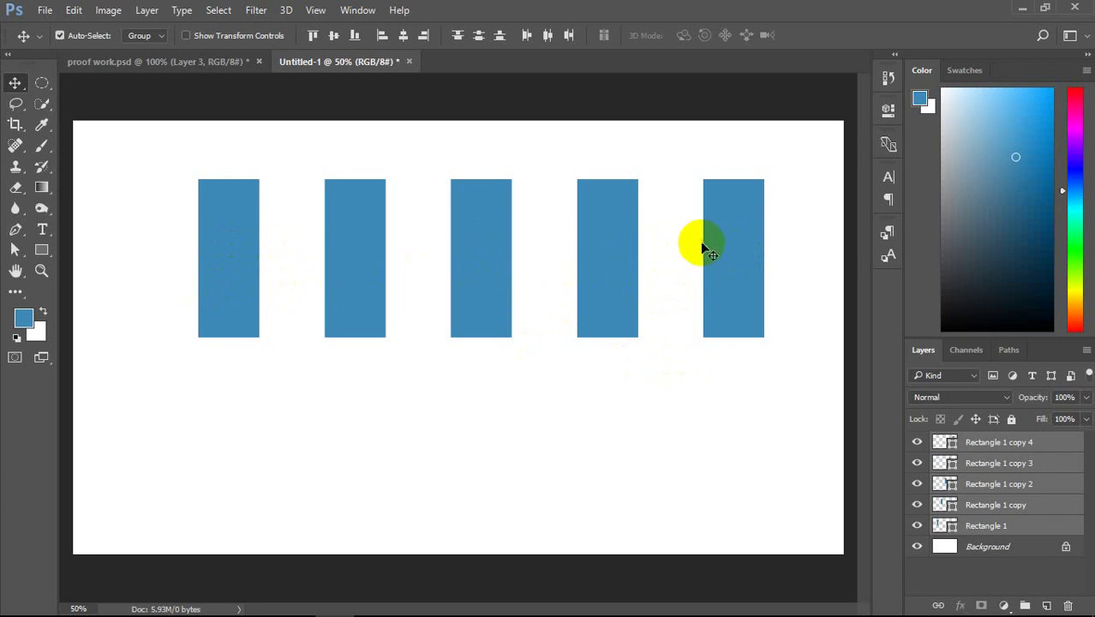